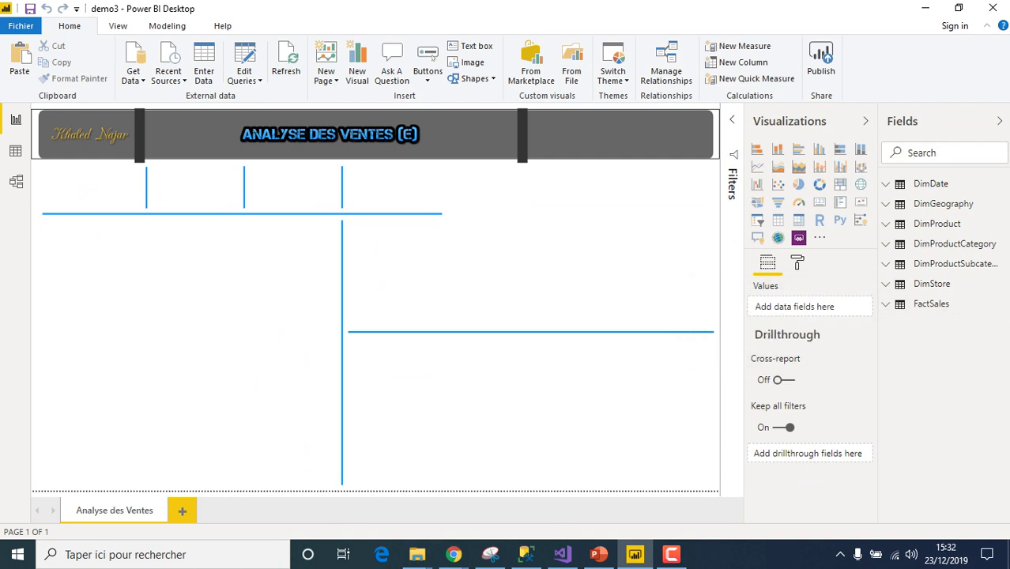
- Examine the relationships between the fact and dimension tables in the data model diagram
{"action": "left_click", "coordinate": [15, 181]}
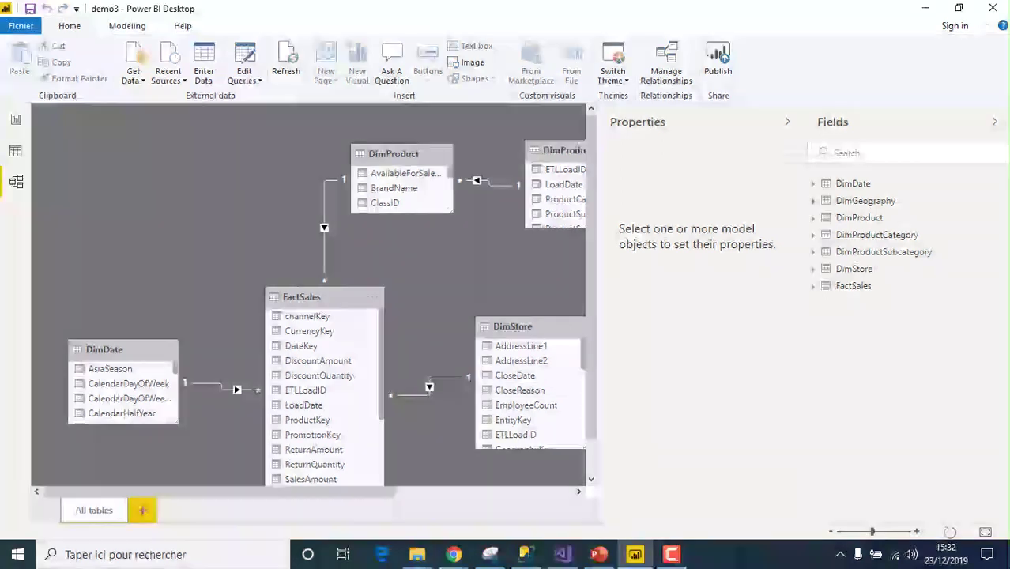
{"action": "left_click", "coordinate": [786, 121]}
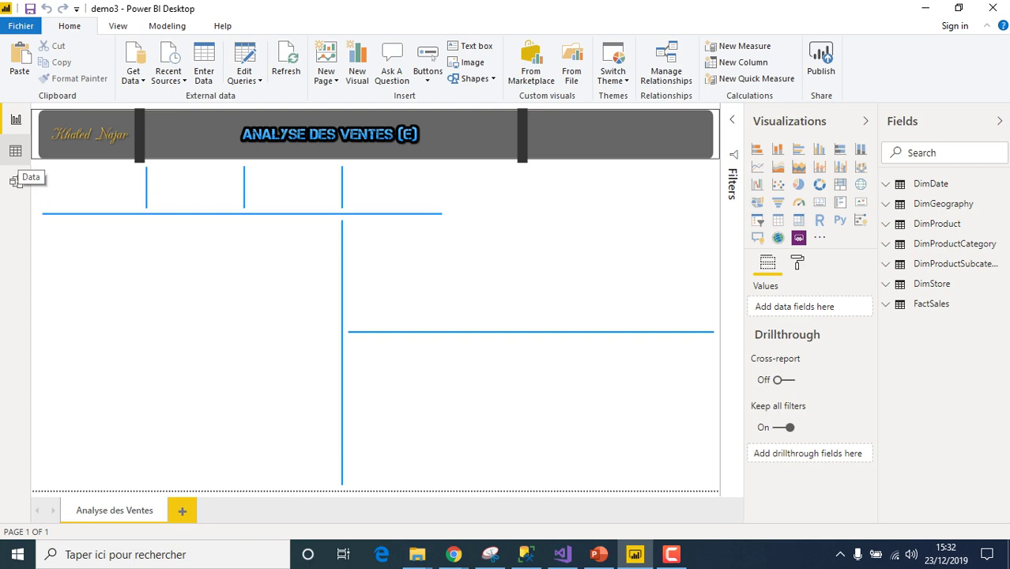
- Mark the DimDate table as a date table, using Datekey as its date column
{"action": "left_click", "coordinate": [15, 151]}
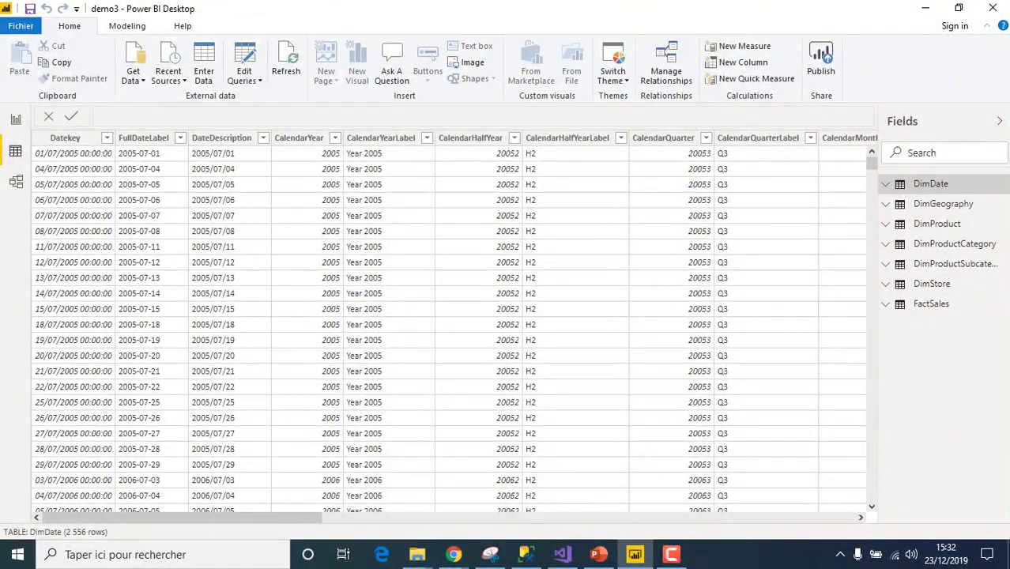
{"action": "left_click", "coordinate": [71, 138]}
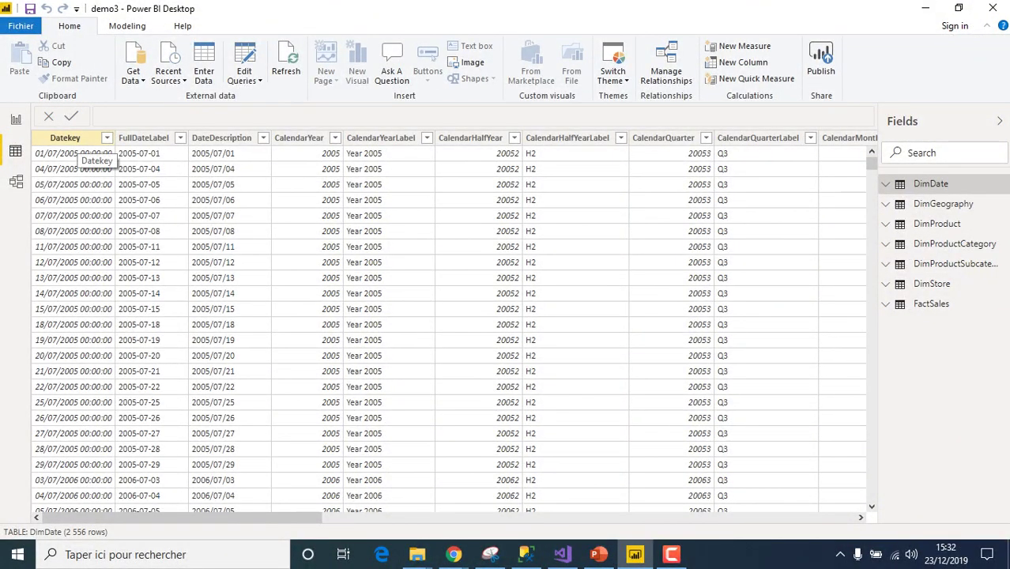
{"action": "key", "text": "Escape"}
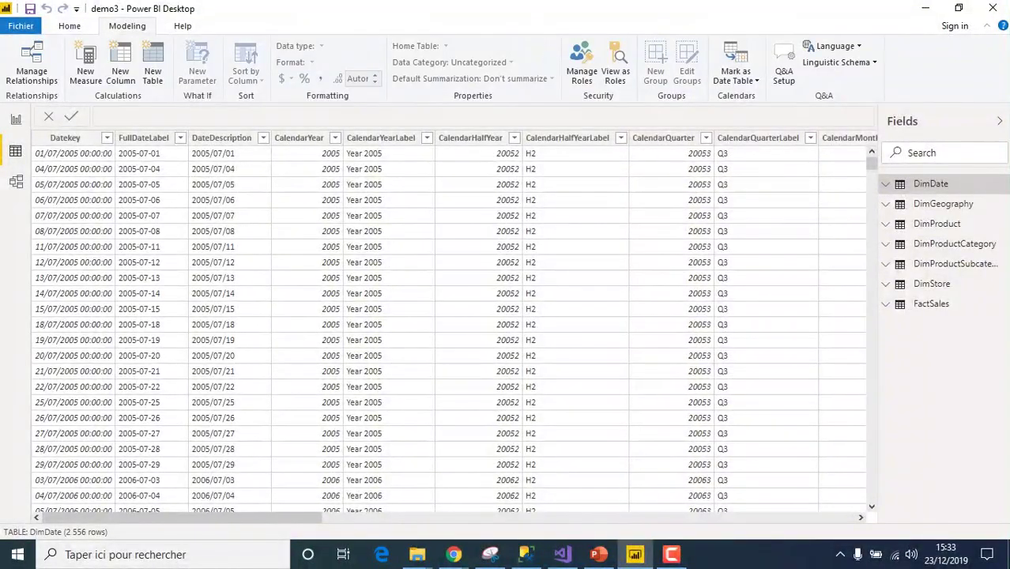
{"action": "left_click", "coordinate": [734, 76]}
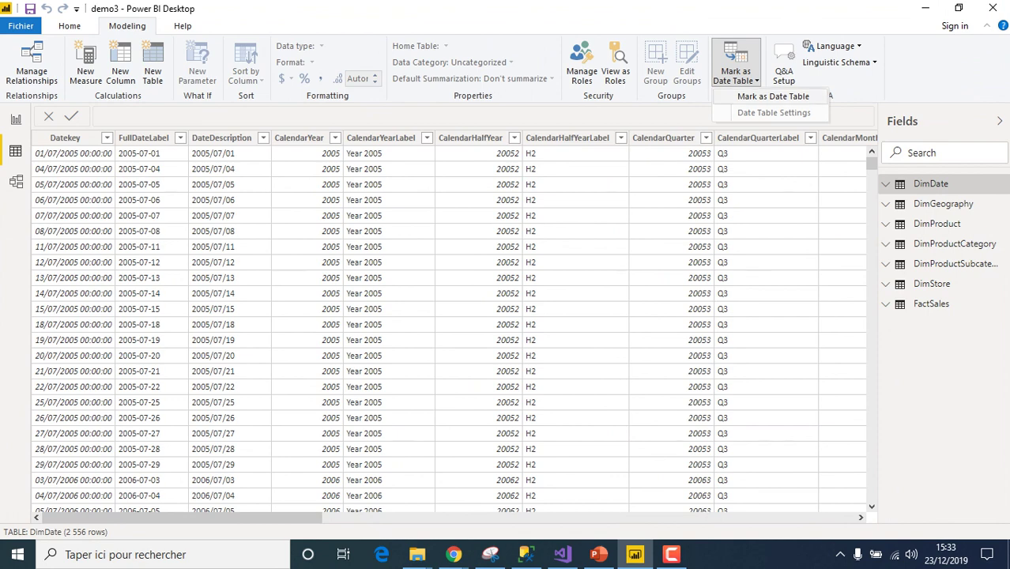
{"action": "left_click", "coordinate": [772, 96]}
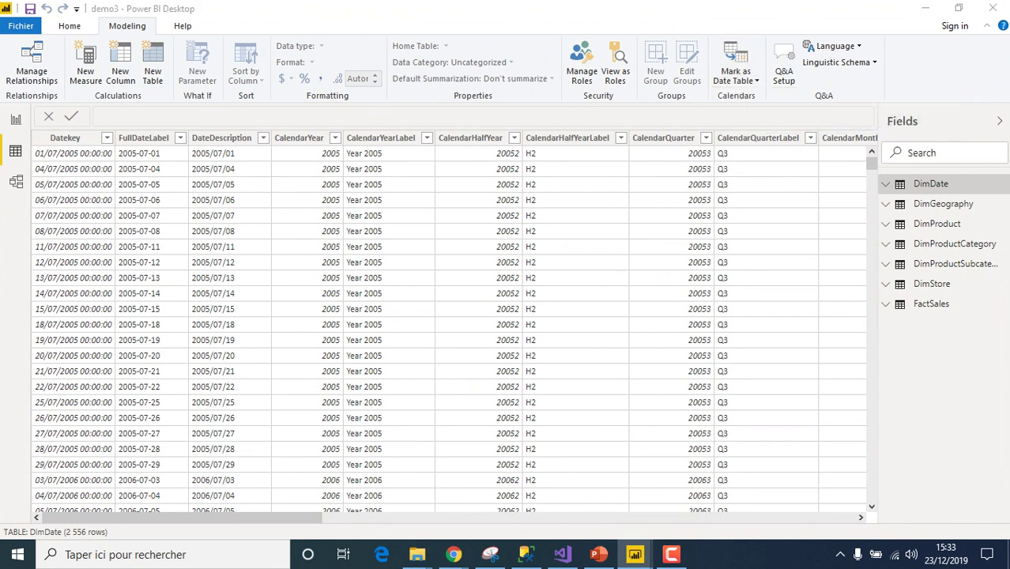
{"action": "left_click", "coordinate": [415, 258]}
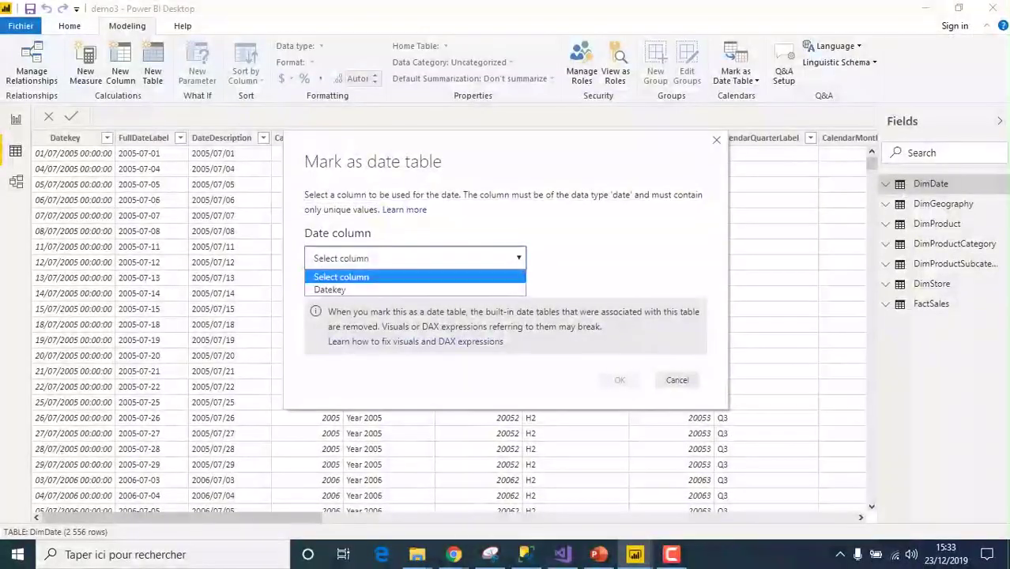
{"action": "key", "text": "Escape"}
{"action": "key", "text": "alt+Down"}
{"action": "key", "text": "Down"}
{"action": "key", "text": "Return"}
{"action": "key", "text": "Return"}
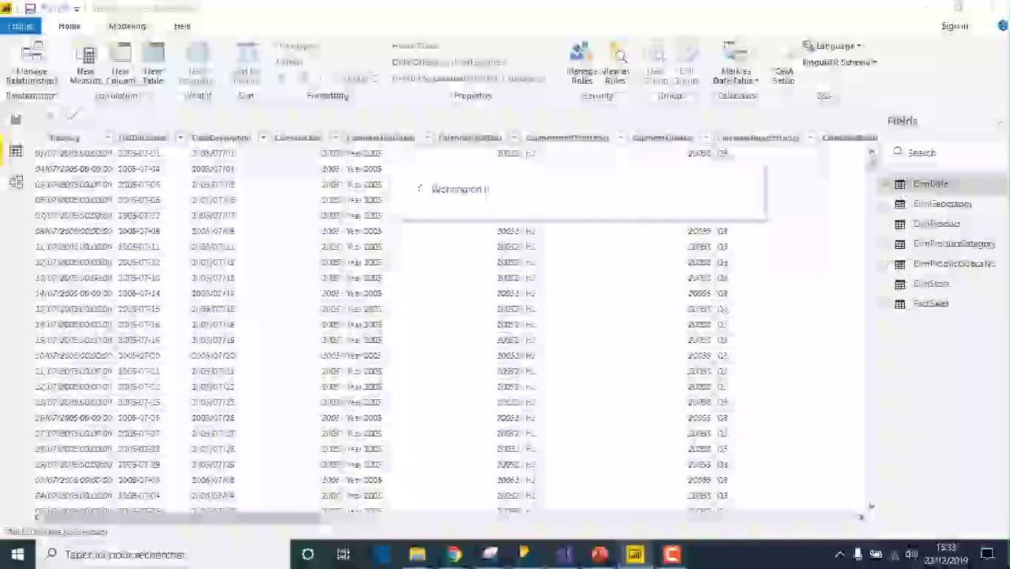
- Add a calculated column to DimDate with the formula OrderMonthYear = FORMAT(DimDate[Datekey];"m")
{"action": "left_click_drag", "start_coordinate": [182, 517], "coordinate": [366, 517]}
{"action": "left_click", "coordinate": [390, 137]}
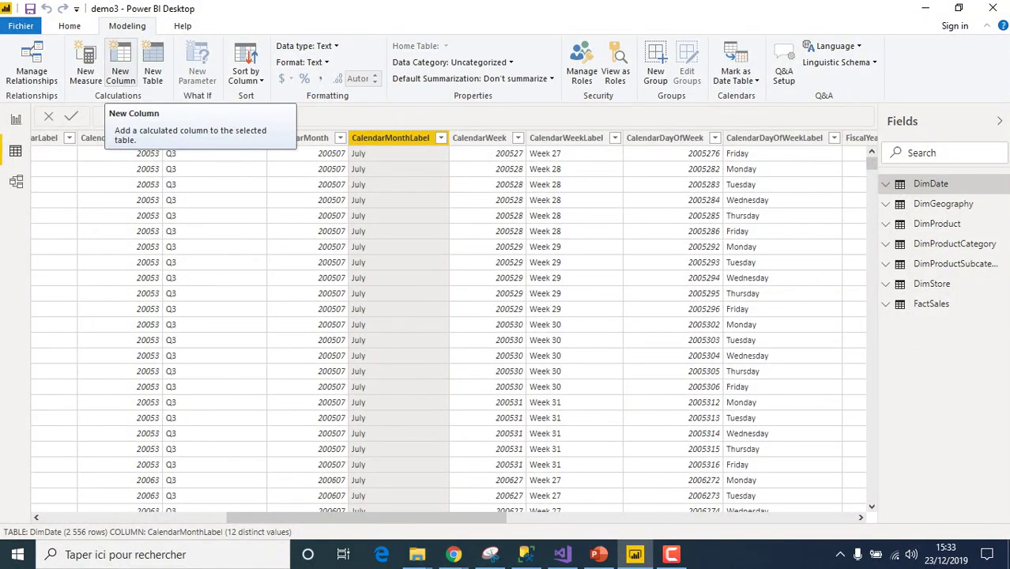
{"action": "left_click", "coordinate": [120, 71]}
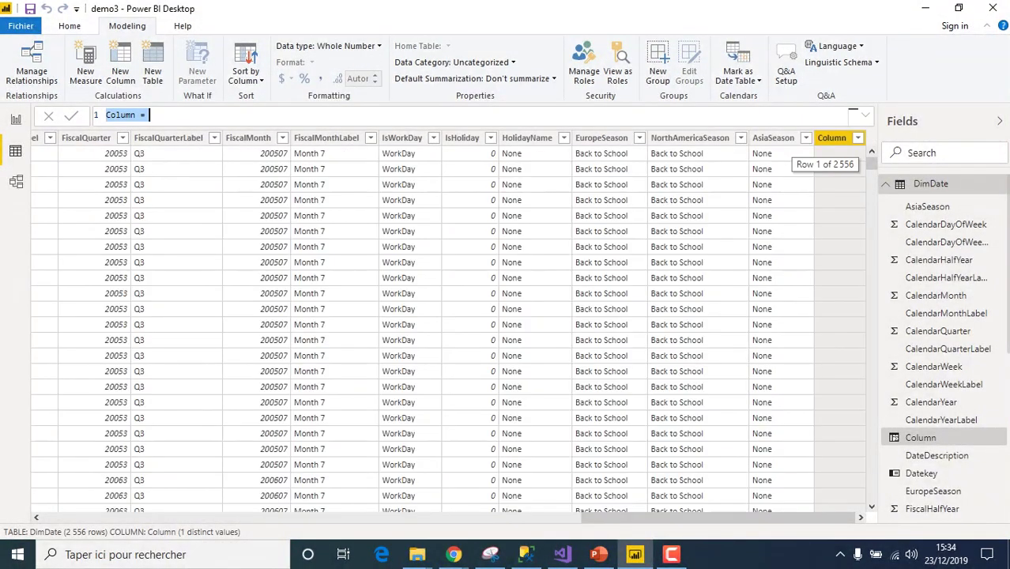
{"action": "type", "text": "OrderMon"}
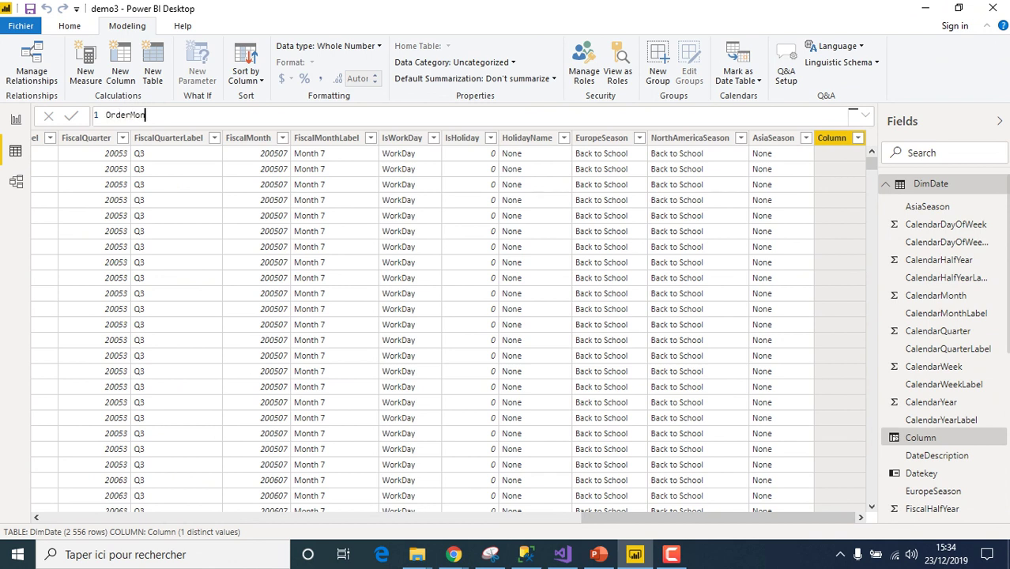
{"action": "type", "text": "thInYear = "}
{"action": "type", "text": "for"}
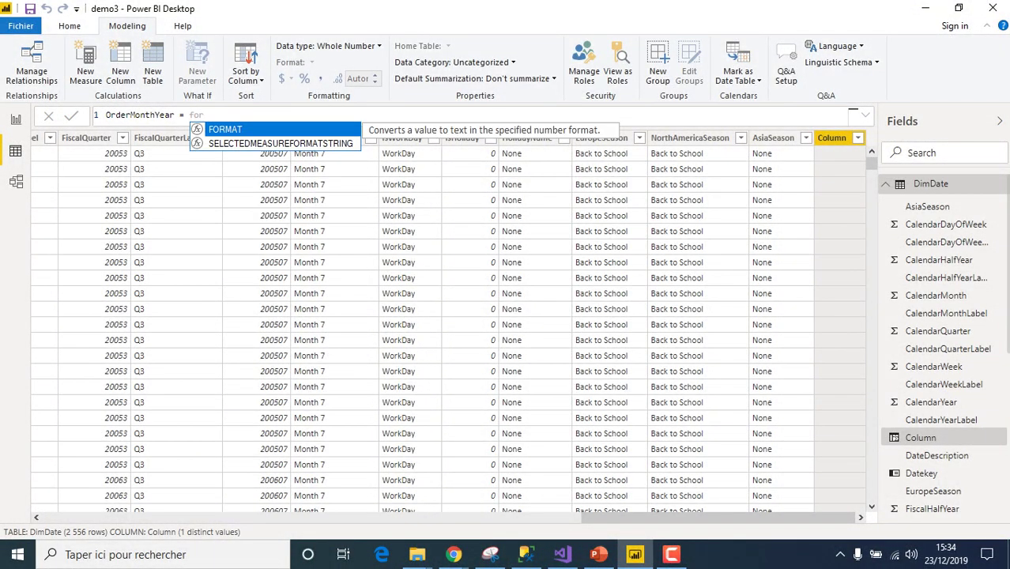
{"action": "key", "text": "Tab"}
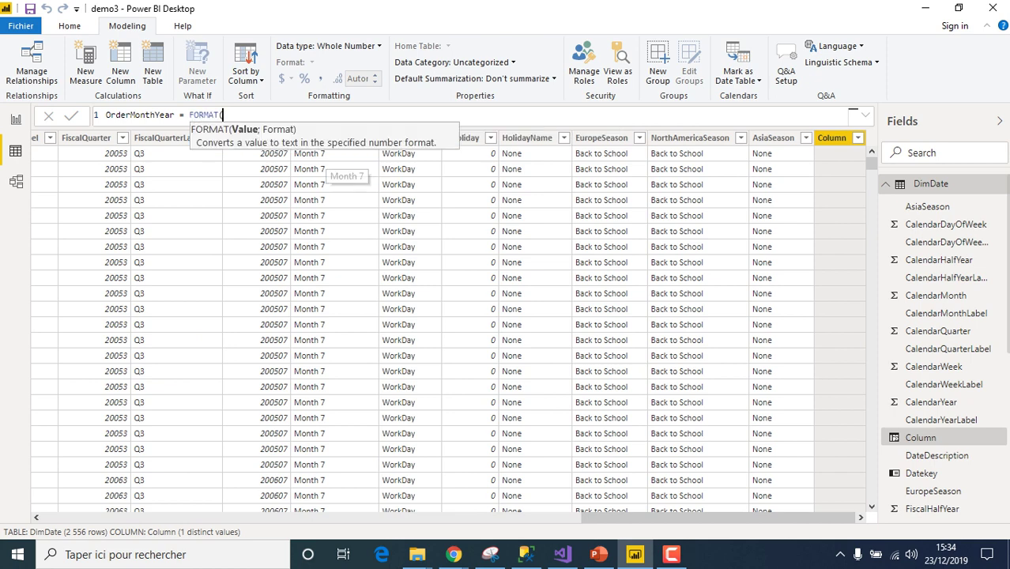
{"action": "type", "text": "datek"}
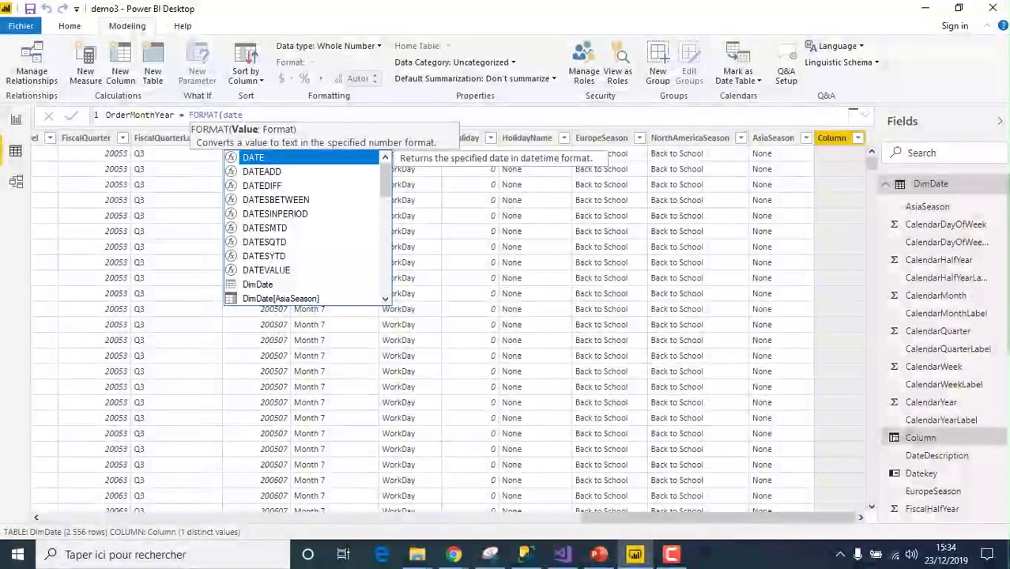
{"action": "key", "text": "Tab"}
{"action": "type", "text": ";"}
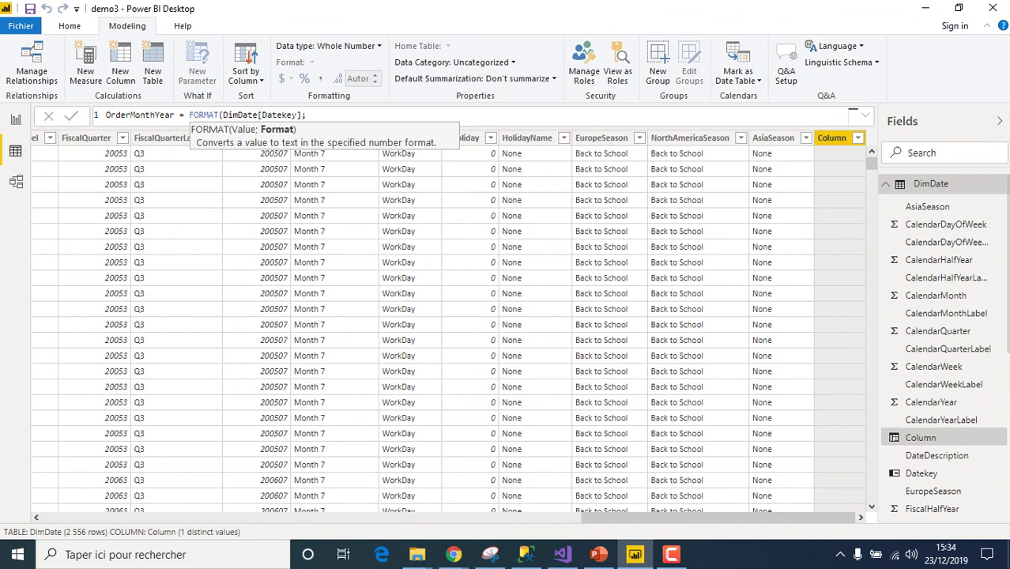
{"action": "type", "text": "\"m\")"}
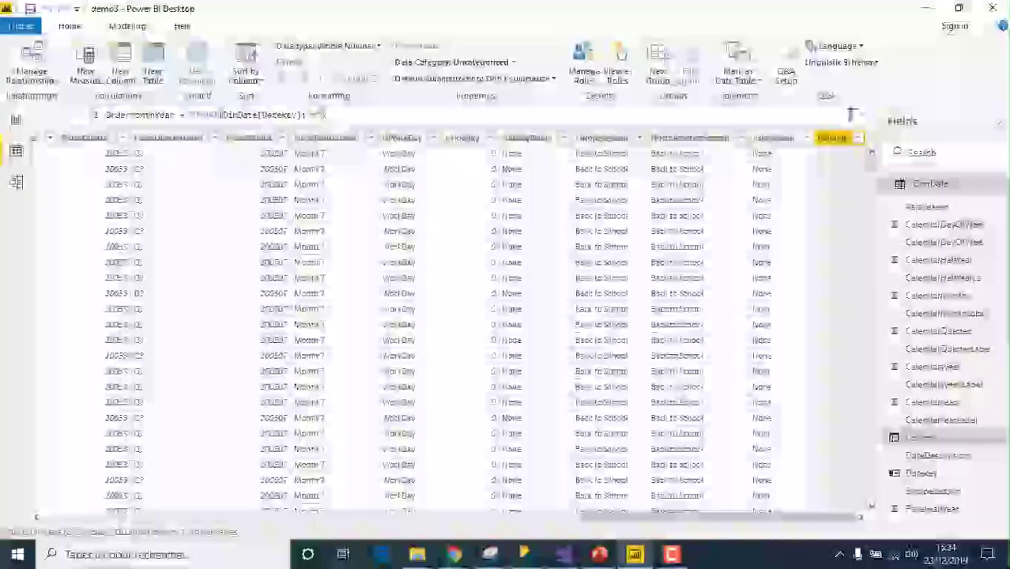
{"action": "key", "text": "Return"}
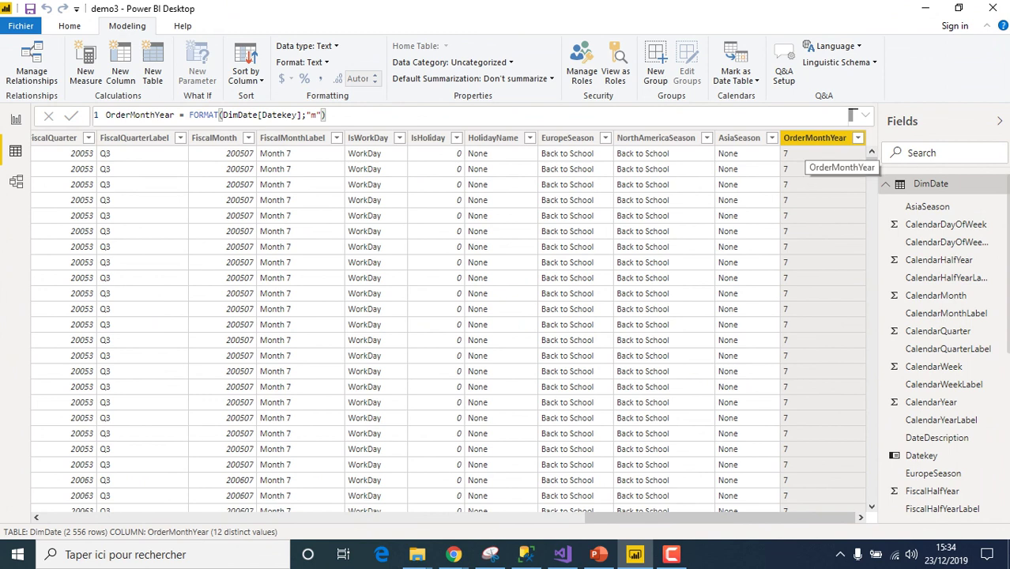
- Change the data type of the OrderMonthYear column to Decimal Number and accept the conversion
{"action": "left_click", "coordinate": [306, 45]}
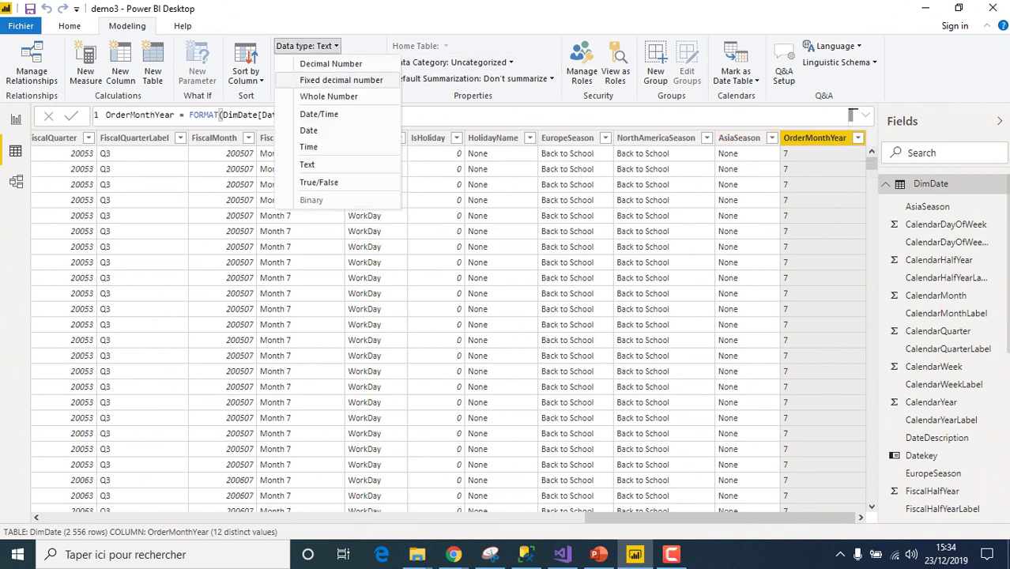
{"action": "left_click", "coordinate": [327, 95]}
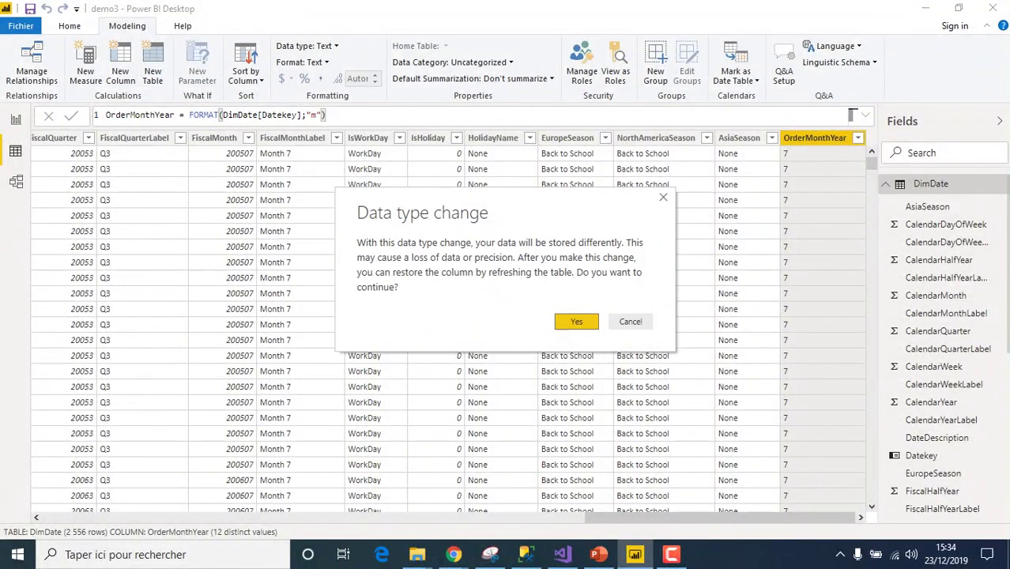
{"action": "key", "text": "Return"}
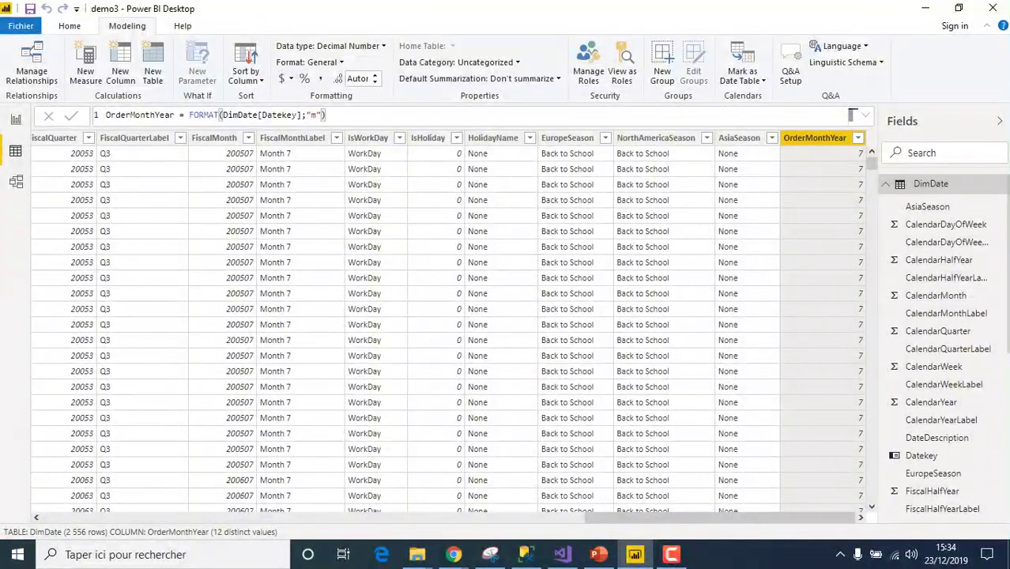
- Sort the CalendarMonthLabel column of DimDate by the OrderMonthYear column
{"action": "left_click_drag", "start_coordinate": [719, 517], "coordinate": [348, 517]}
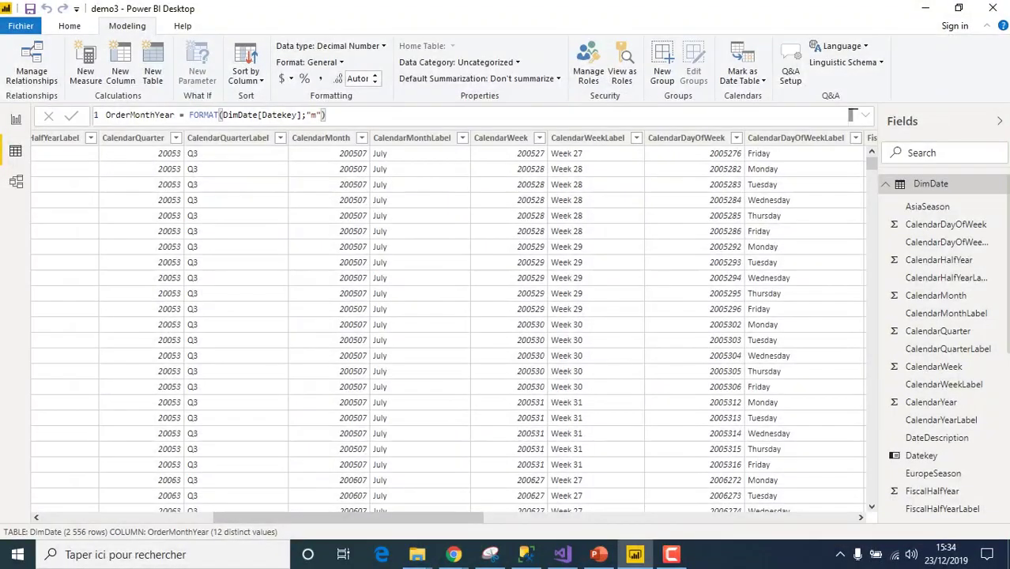
{"action": "left_click", "coordinate": [411, 138]}
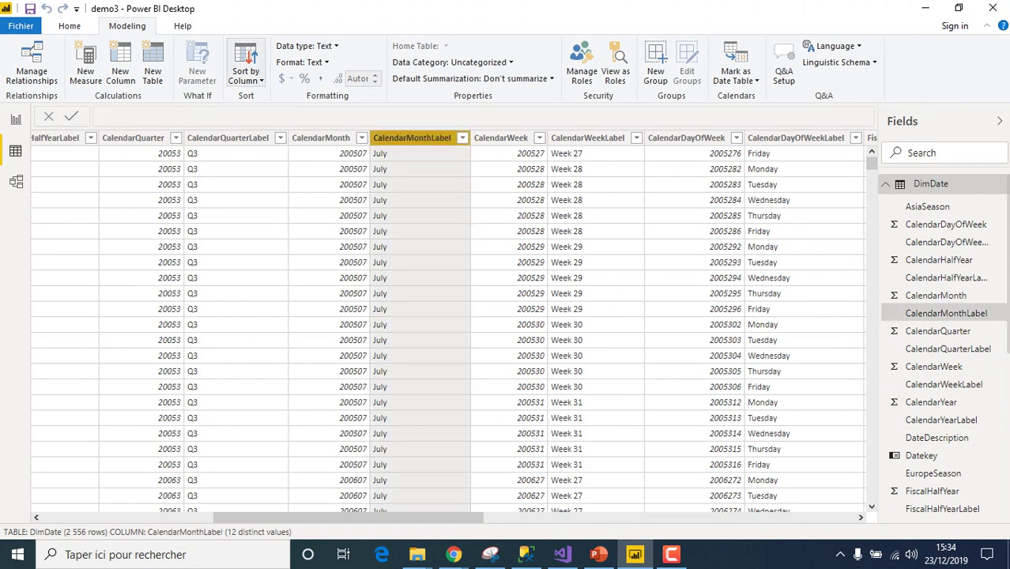
{"action": "left_click", "coordinate": [245, 71]}
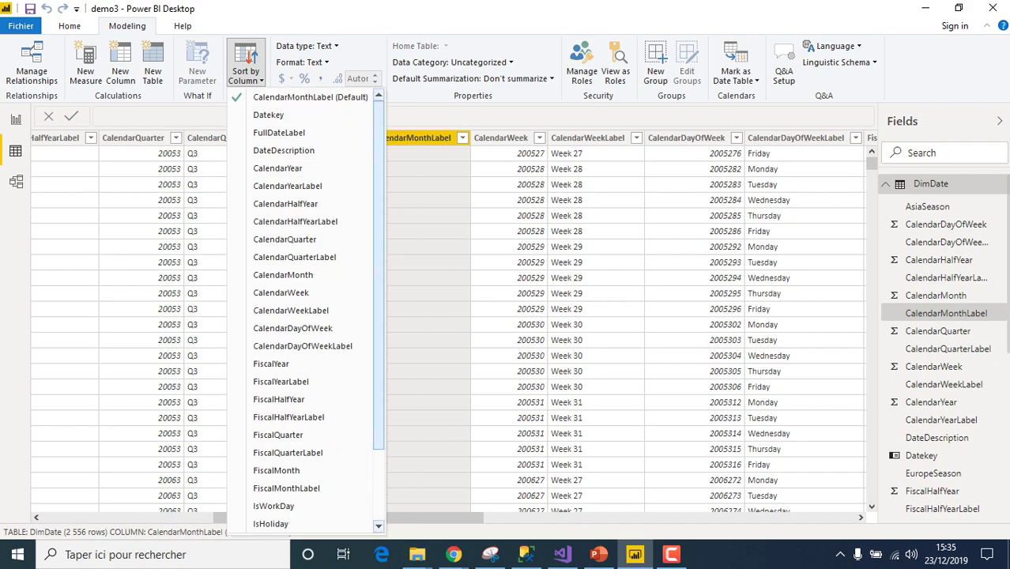
{"action": "scroll", "coordinate": [302, 308], "scroll_direction": "down", "scroll_amount": 2}
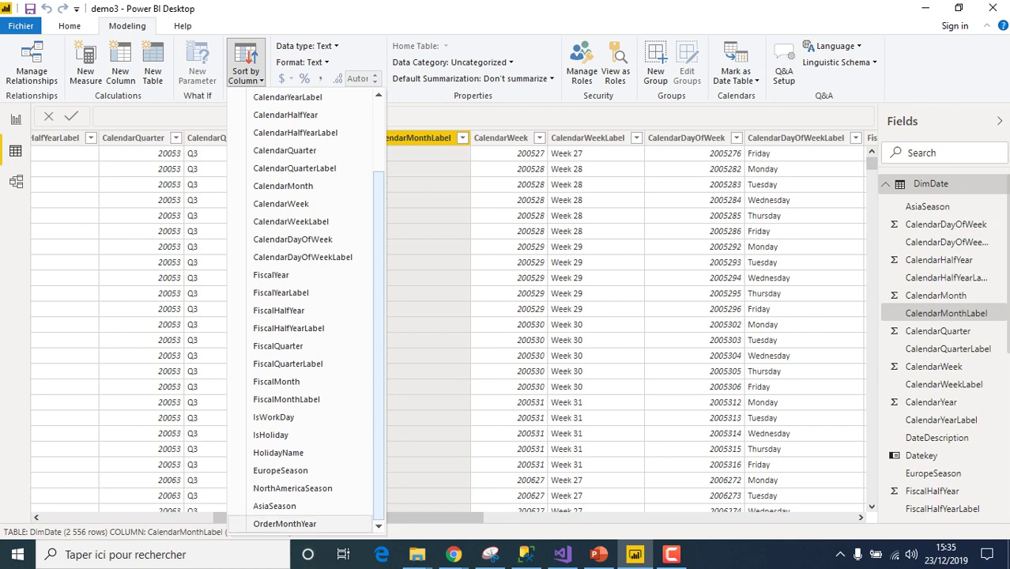
{"action": "left_click", "coordinate": [288, 524]}
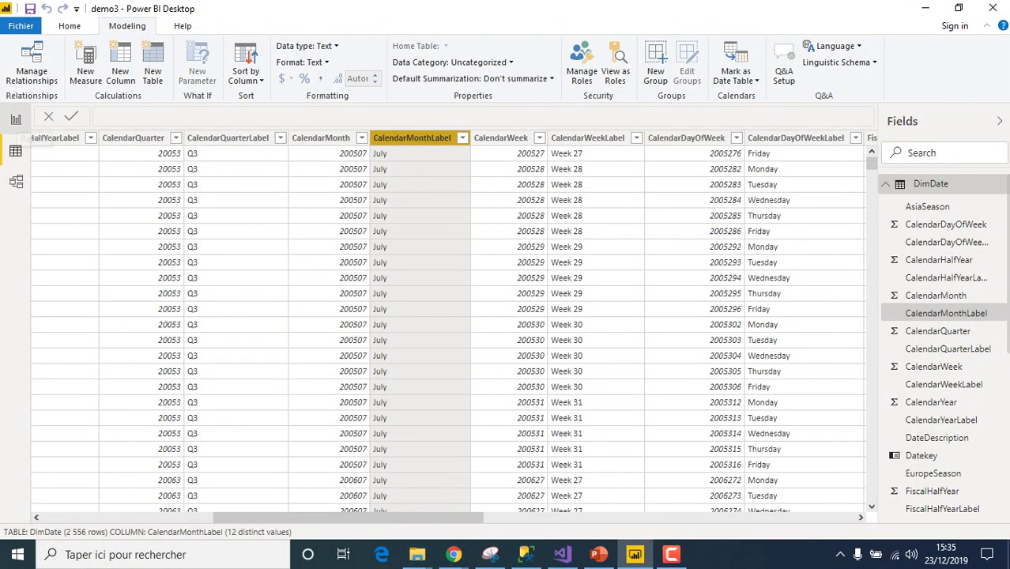
- Return to the Analyse des Ventes report page and refresh the data
{"action": "left_click", "coordinate": [16, 120]}
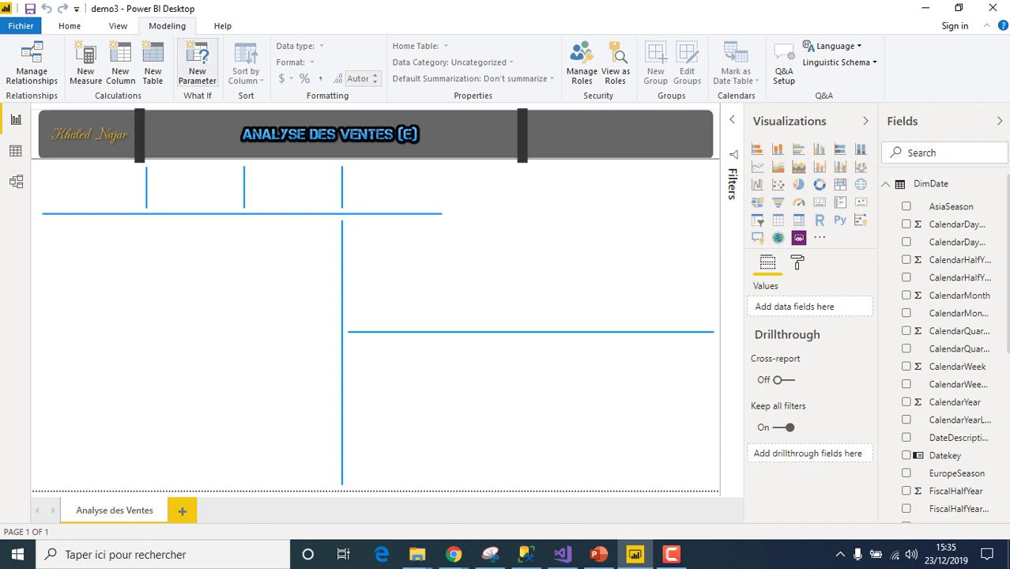
{"action": "left_click", "coordinate": [70, 25]}
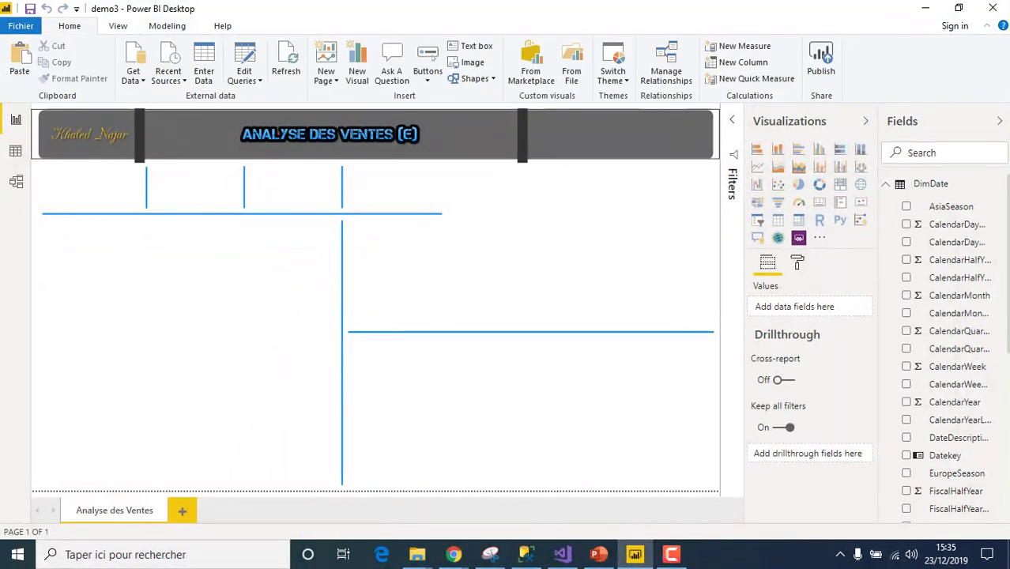
{"action": "left_click", "coordinate": [286, 63]}
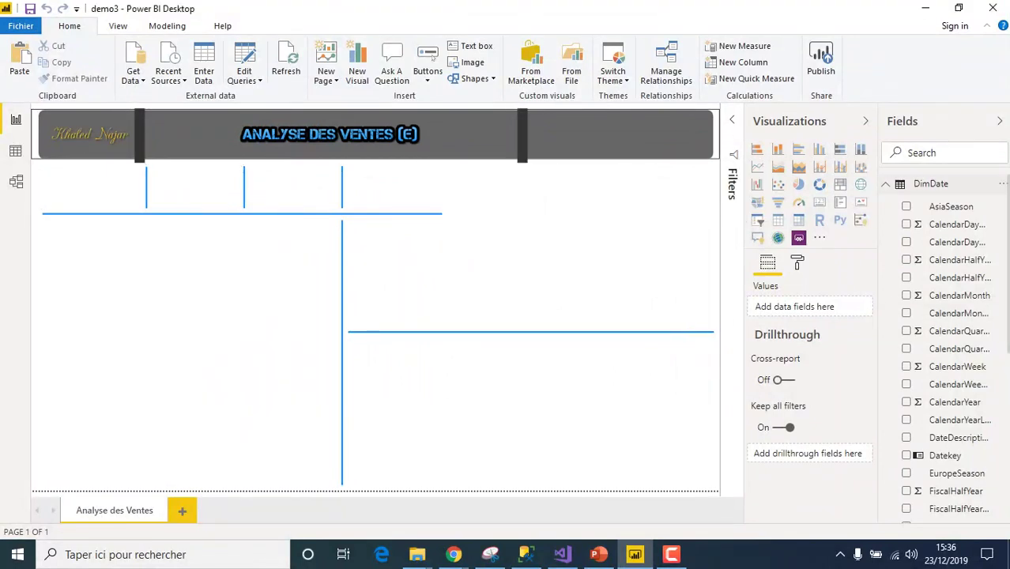
- Collapse the DimDate fields, then enter and load a new table named Calculations with the value 1 in Column1
{"action": "left_click", "coordinate": [931, 183]}
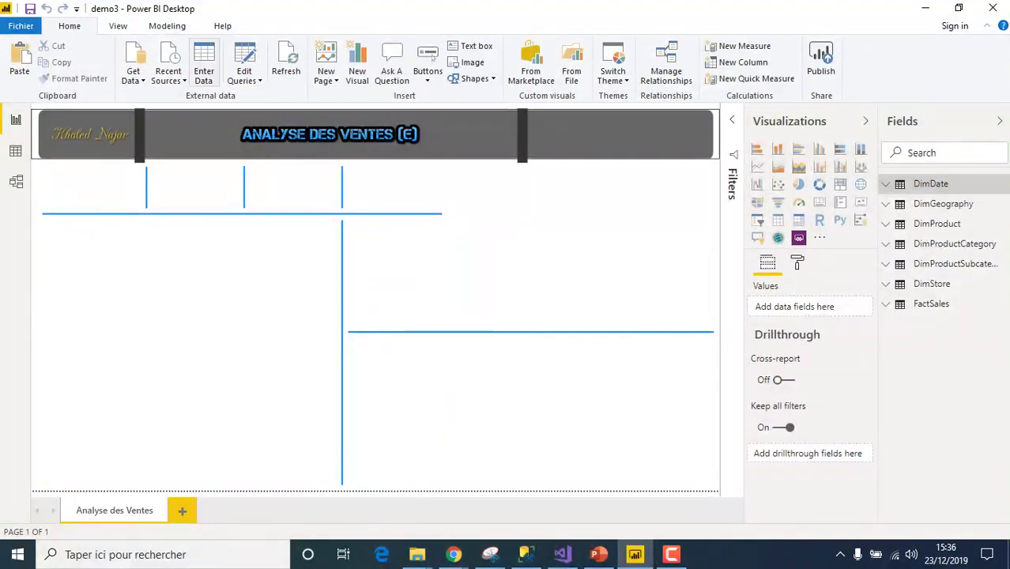
{"action": "left_click", "coordinate": [203, 63]}
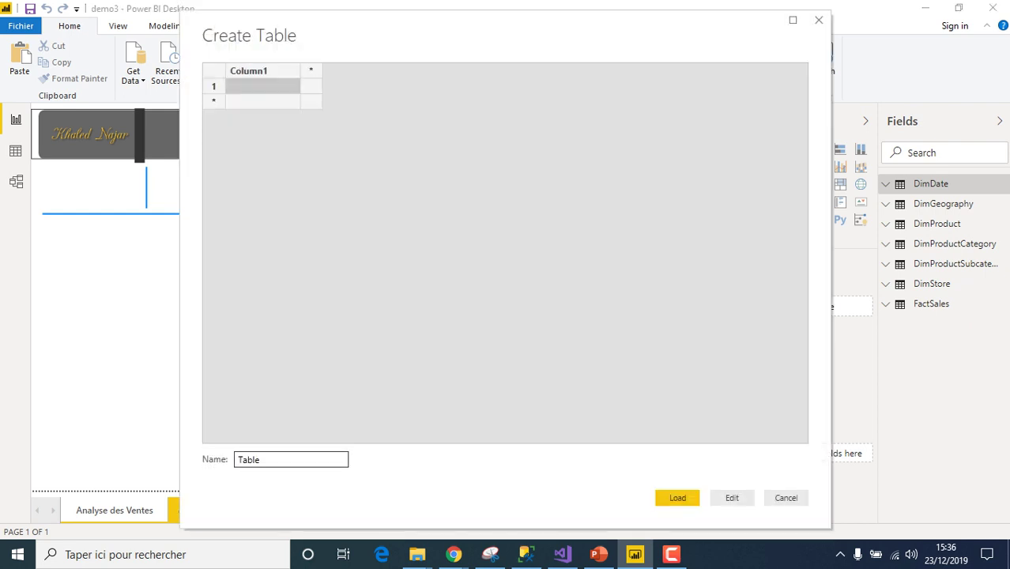
{"action": "double_click", "coordinate": [249, 459]}
{"action": "type", "text": "C"}
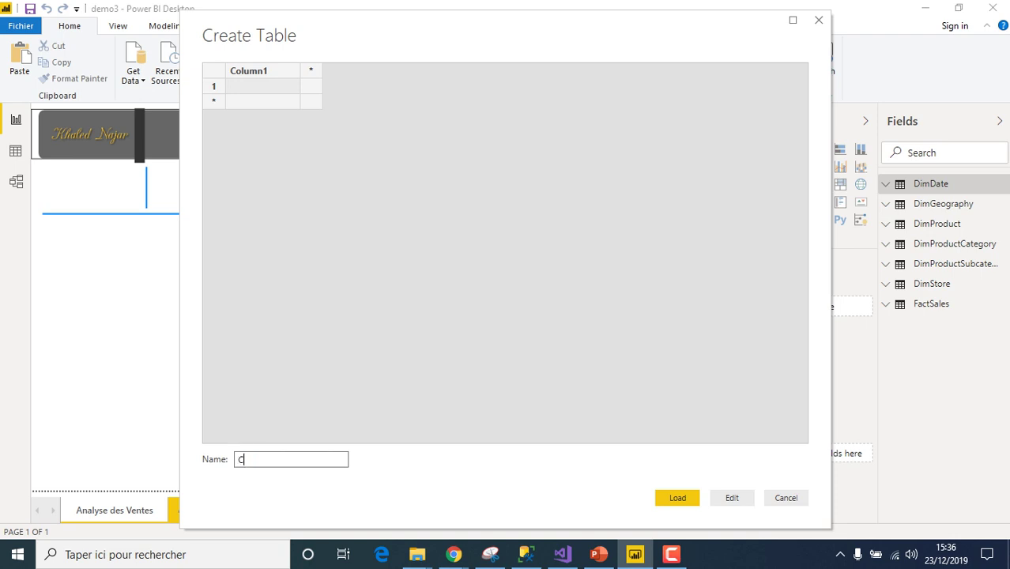
{"action": "type", "text": "alculations"}
{"action": "left_click", "coordinate": [262, 85]}
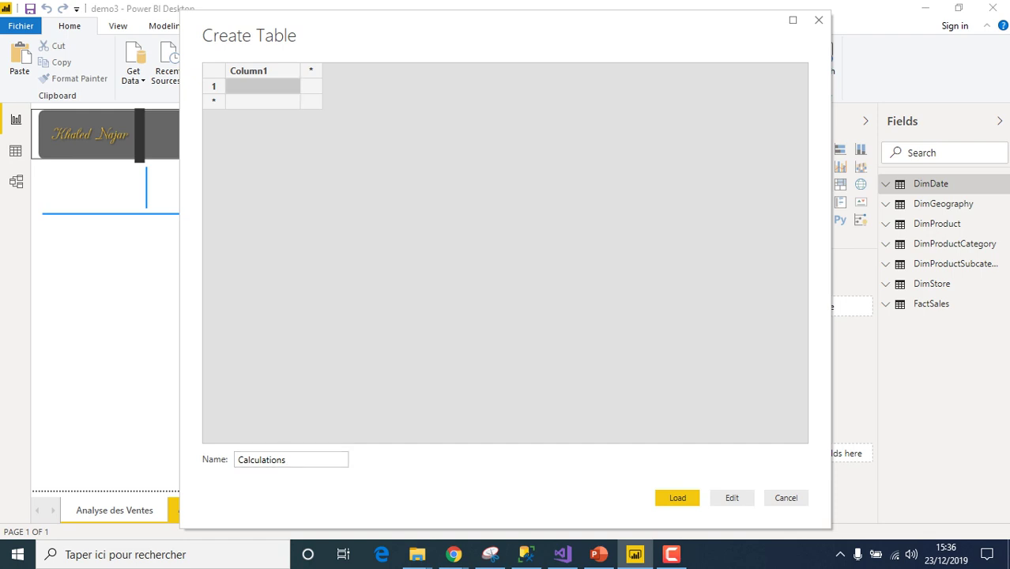
{"action": "type", "text": "1"}
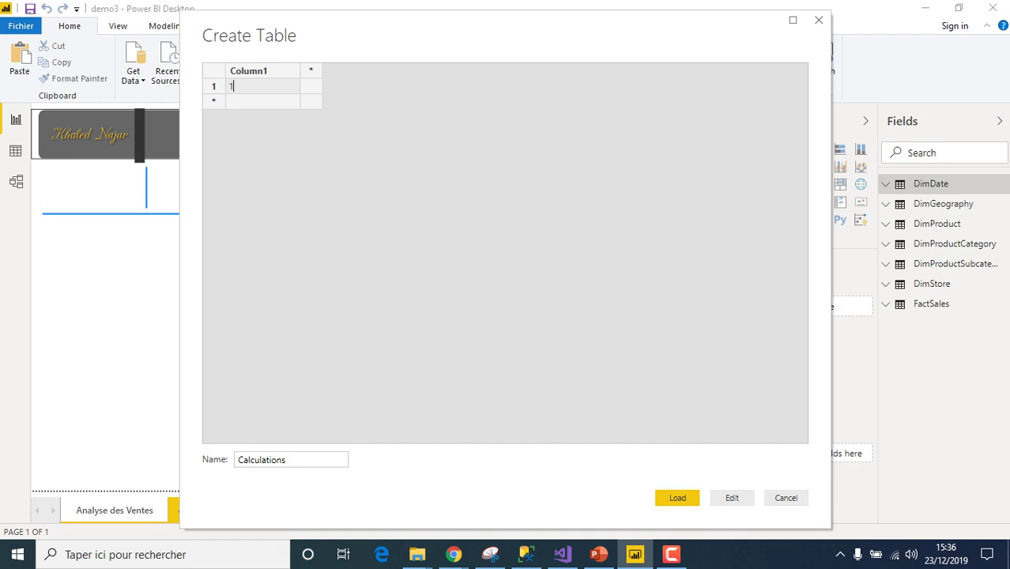
{"action": "left_click", "coordinate": [677, 498]}
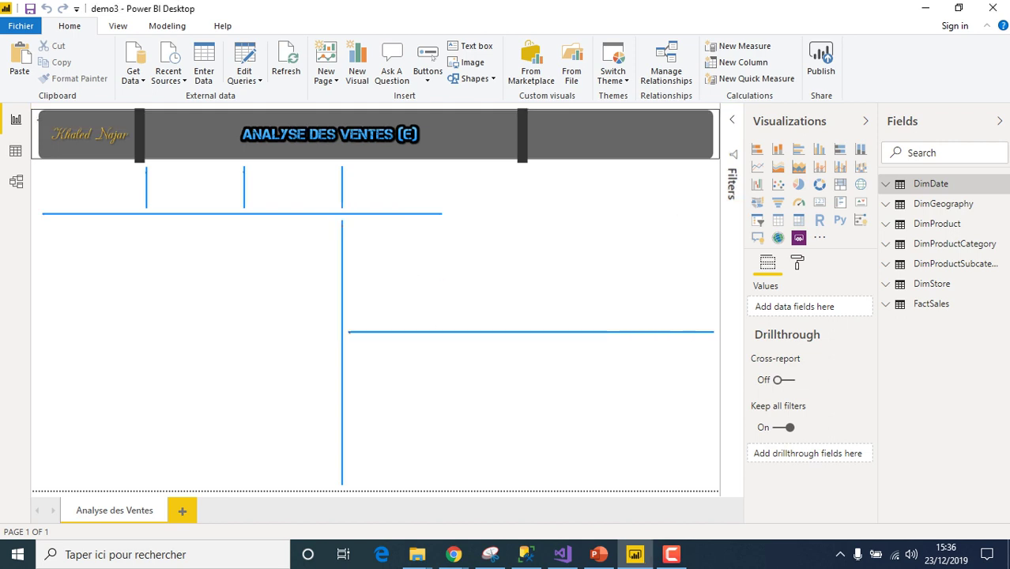
- Create a measure in the Calculations table with the formula Total Ventes = sum(FactSales[SalesAmount])
{"action": "left_click", "coordinate": [936, 183]}
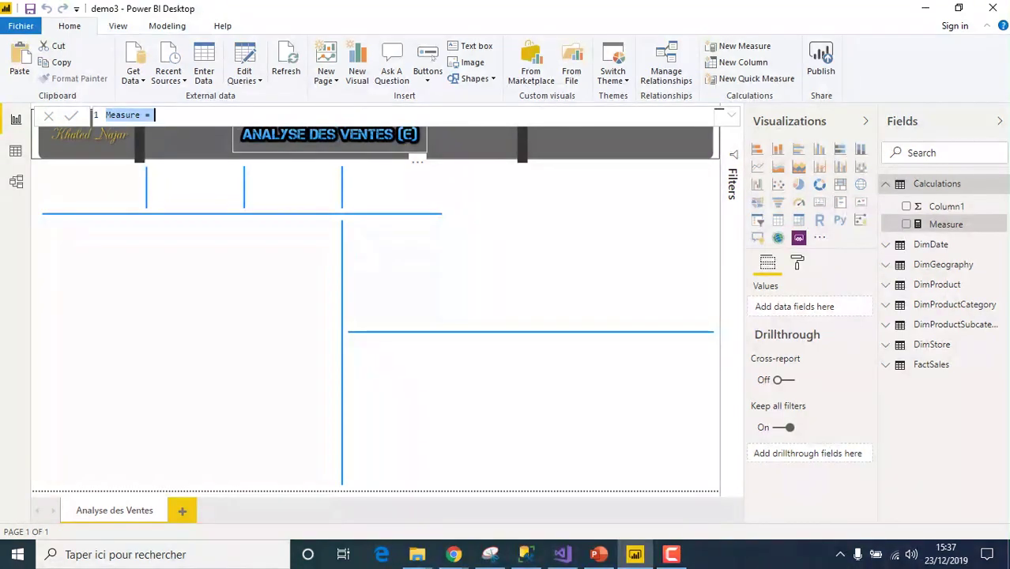
{"action": "type", "text": "Ve"}
{"action": "key", "text": "BackSpace"}
{"action": "key", "text": "BackSpace"}
{"action": "type", "text": "Total Ventes"}
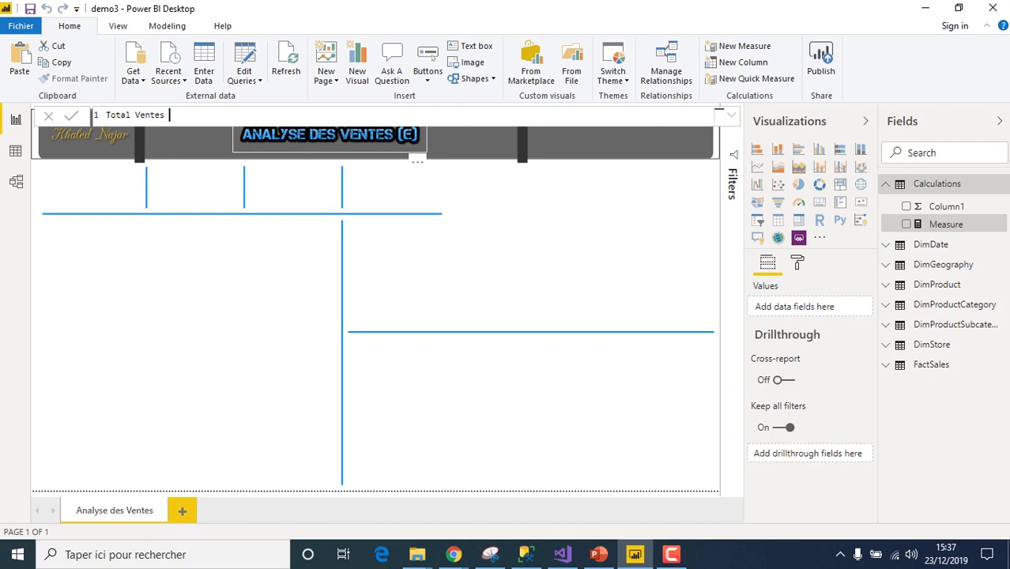
{"action": "type", "text": " = sum("}
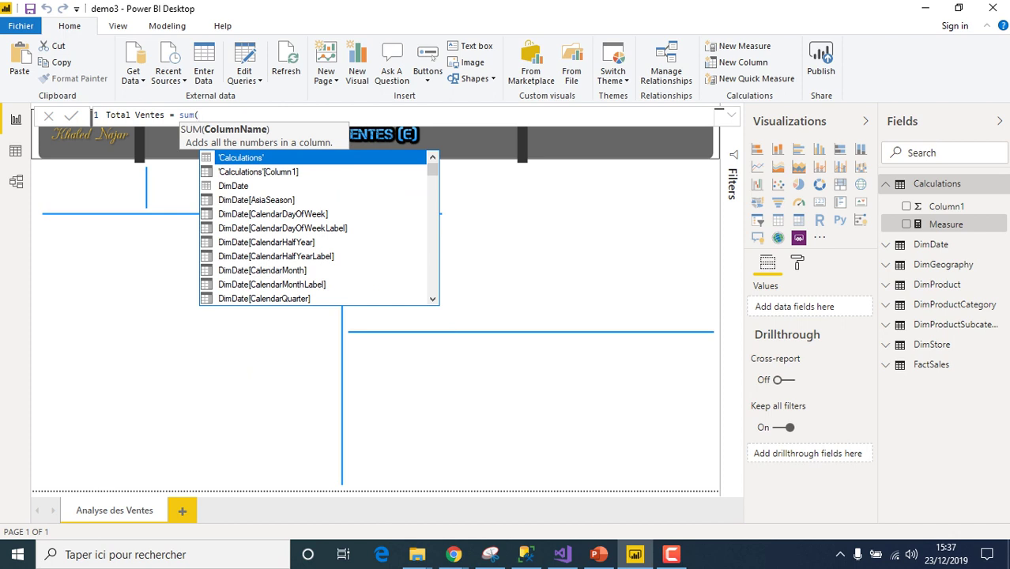
{"action": "type", "text": "sales"}
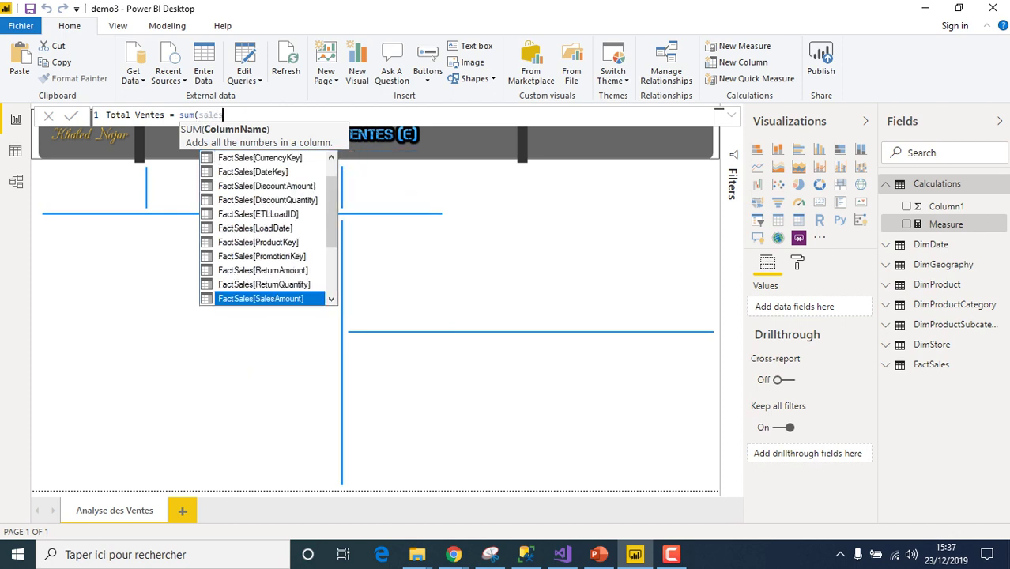
{"action": "type", "text": "a"}
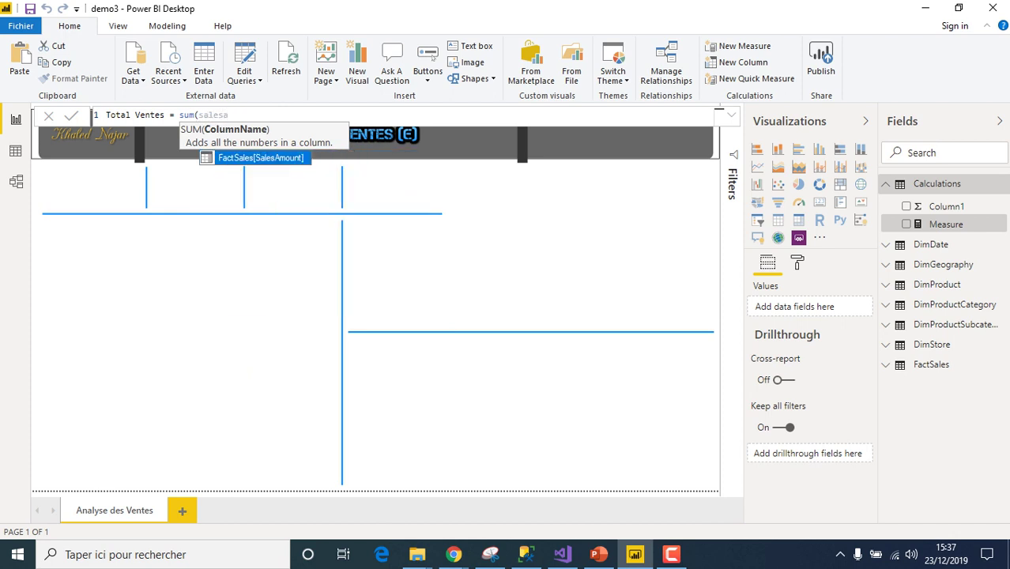
{"action": "key", "text": "Tab"}
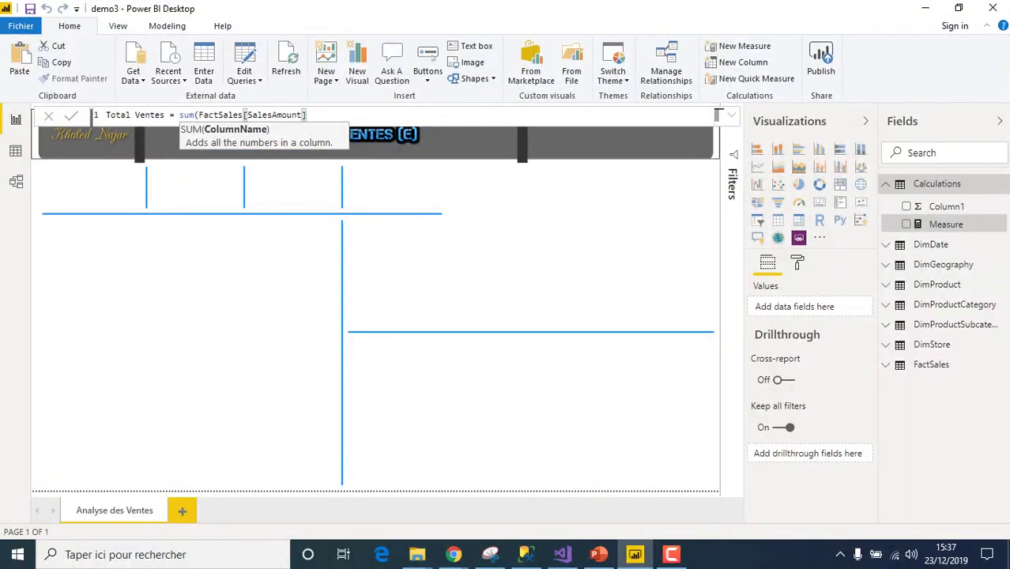
{"action": "type", "text": ")"}
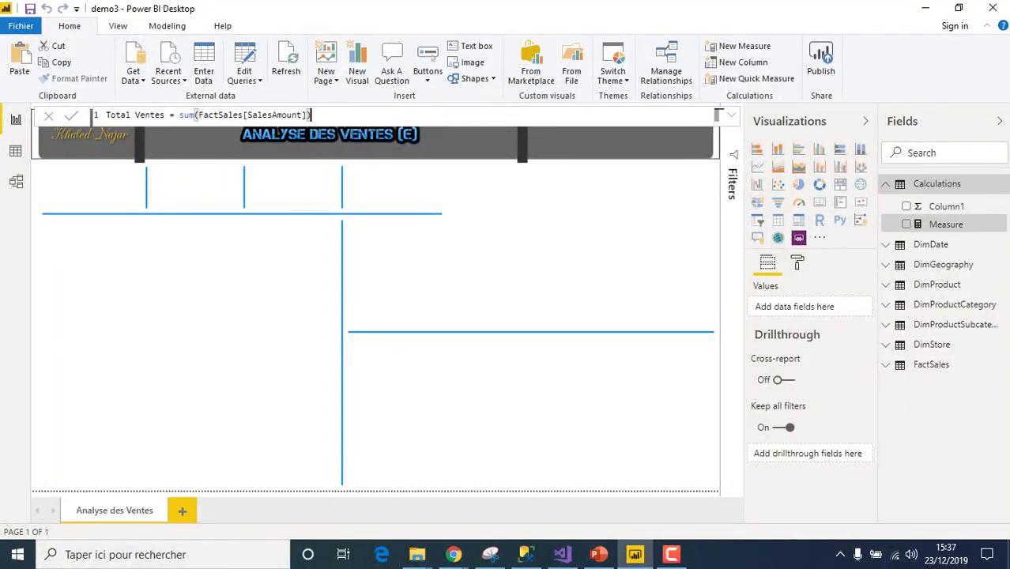
{"action": "key", "text": "Return"}
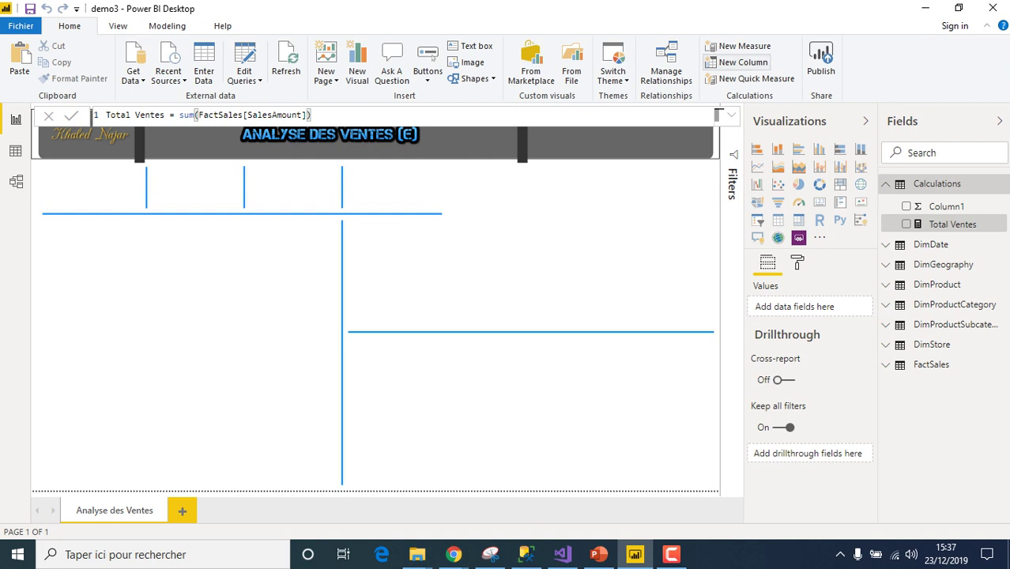
- Start a new measure named Total Couts with sumx over the FactSales table, using FactSales[TotalCost] as the first term
{"action": "left_click", "coordinate": [743, 46]}
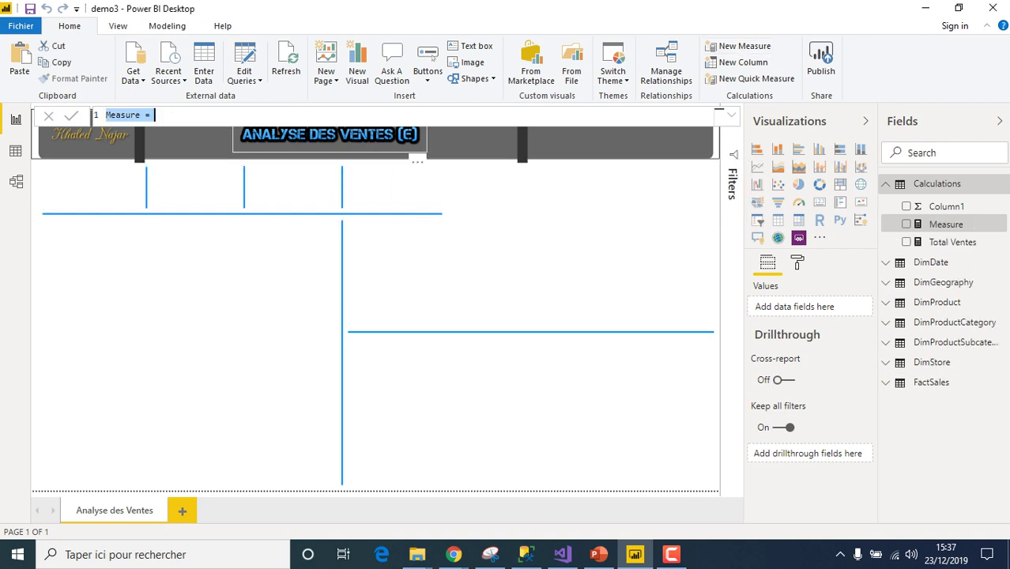
{"action": "type", "text": "Total Couts = "}
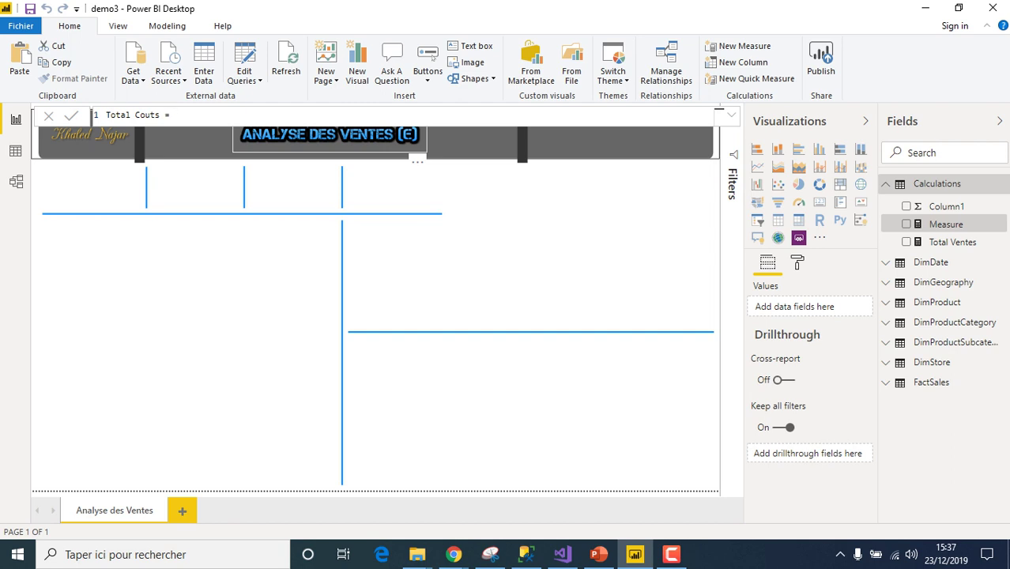
{"action": "type", "text": "sumx("}
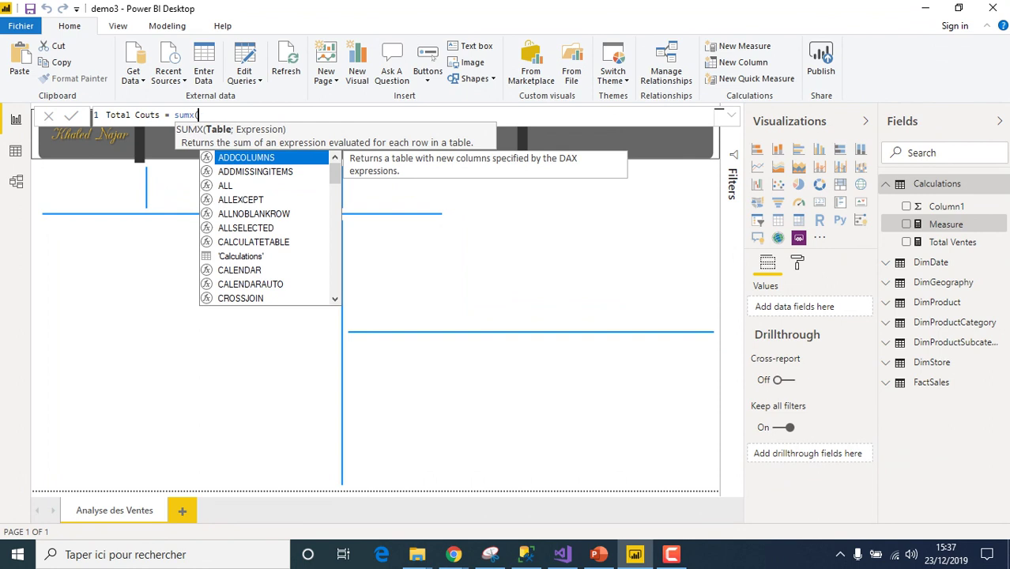
{"action": "type", "text": "fact"}
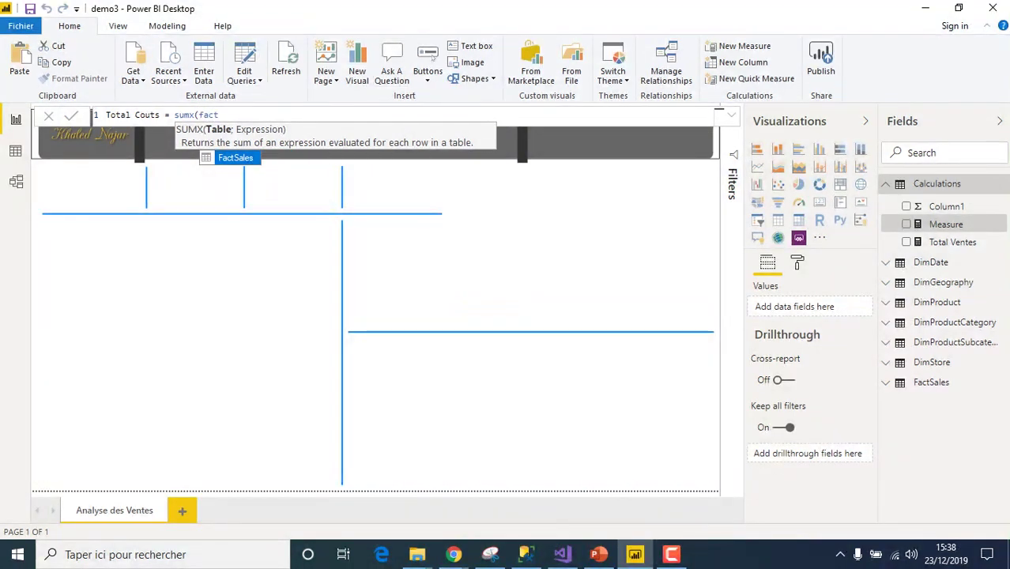
{"action": "key", "text": "Tab"}
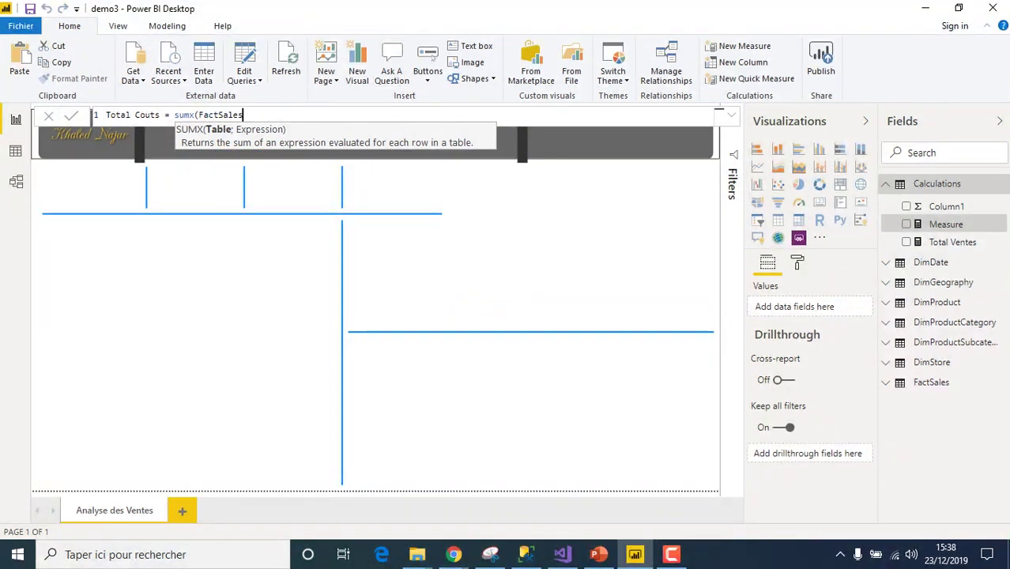
{"action": "type", "text": "; cost"}
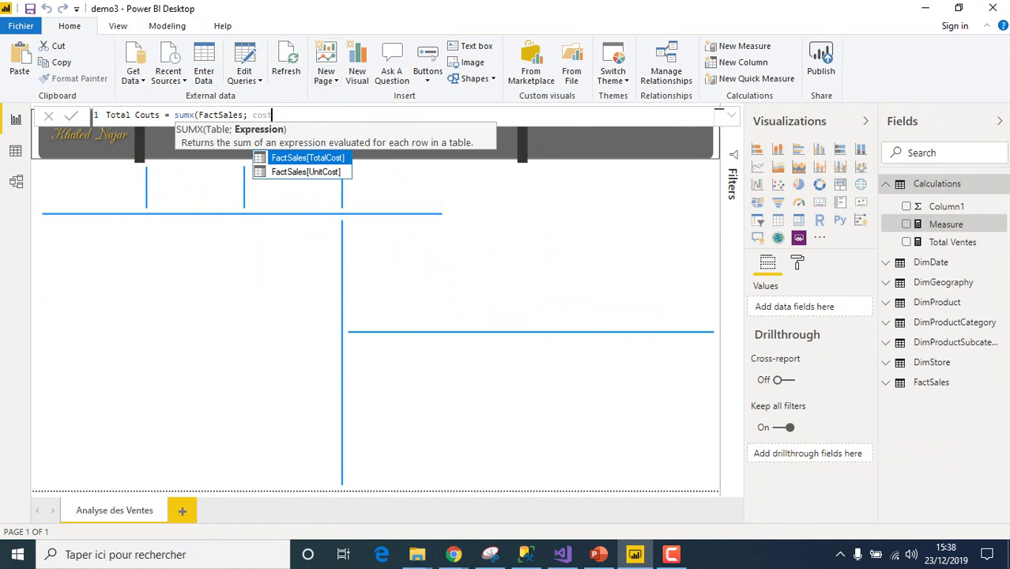
{"action": "key", "text": "Tab"}
- Add FactSales[ReturnAmount] and FactSales[DiscountAmount] to the Total Couts expression and commit the measure
{"action": "type", "text": "+"}
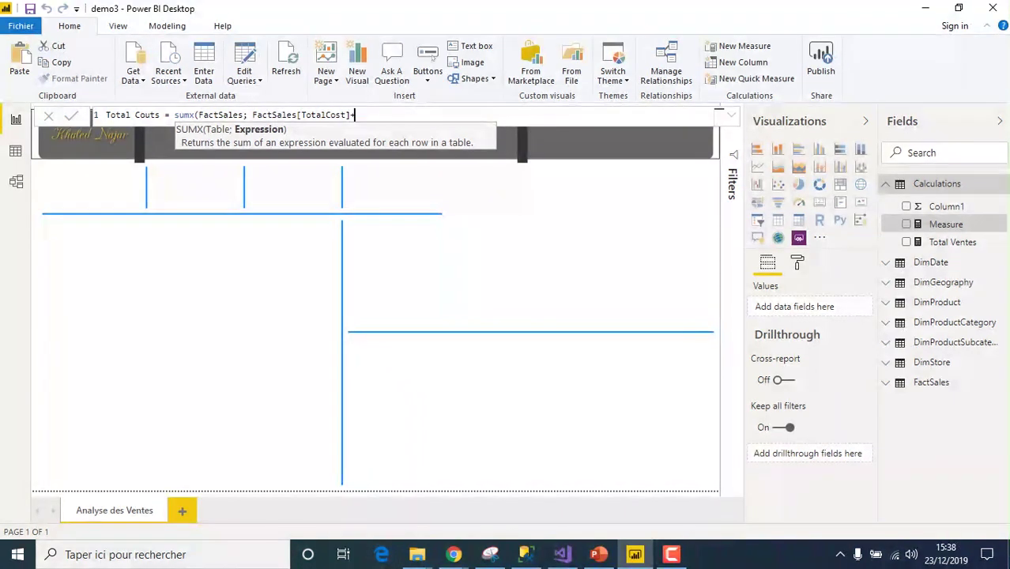
{"action": "type", "text": "re"}
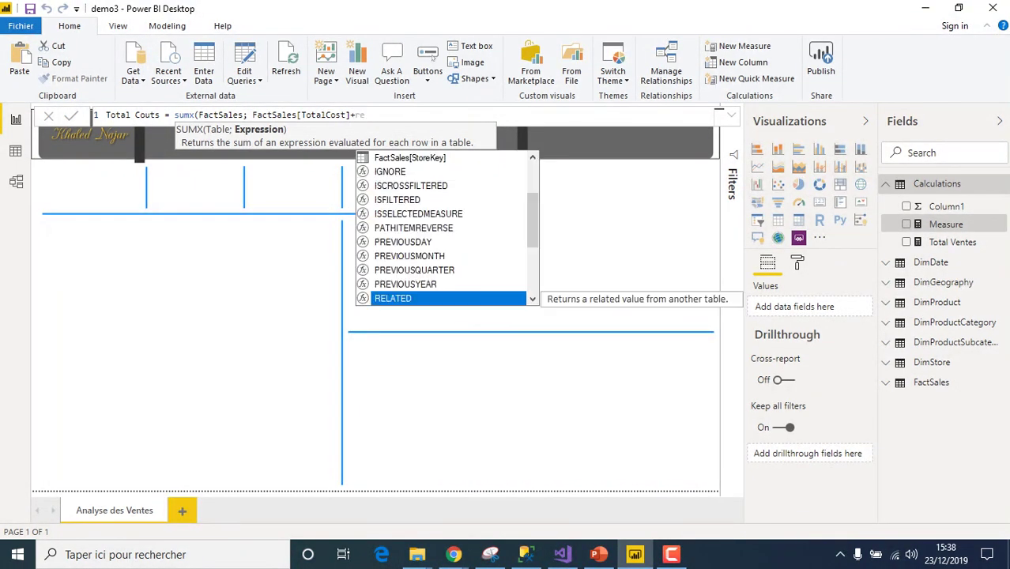
{"action": "type", "text": "tu"}
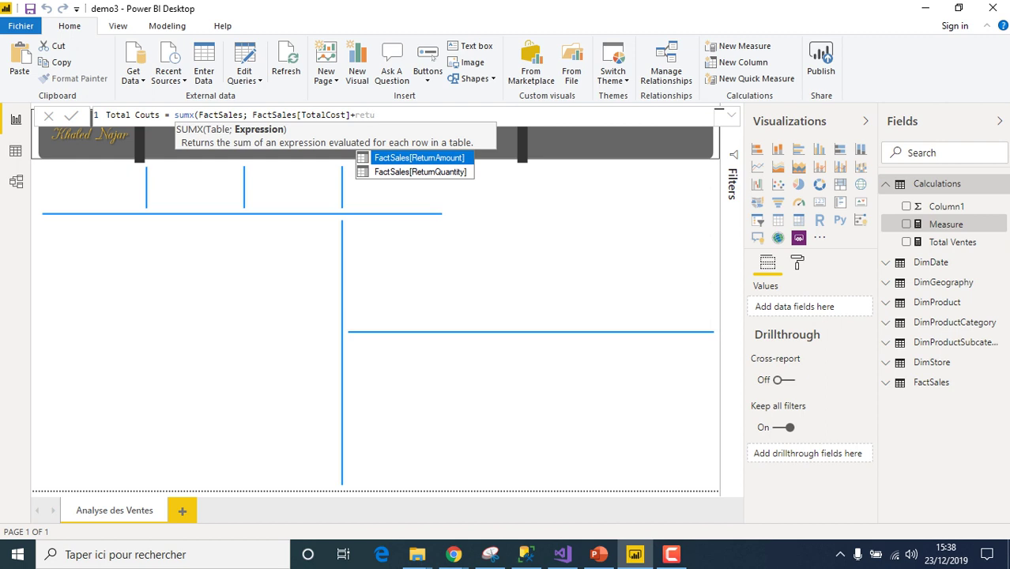
{"action": "key", "text": "Tab"}
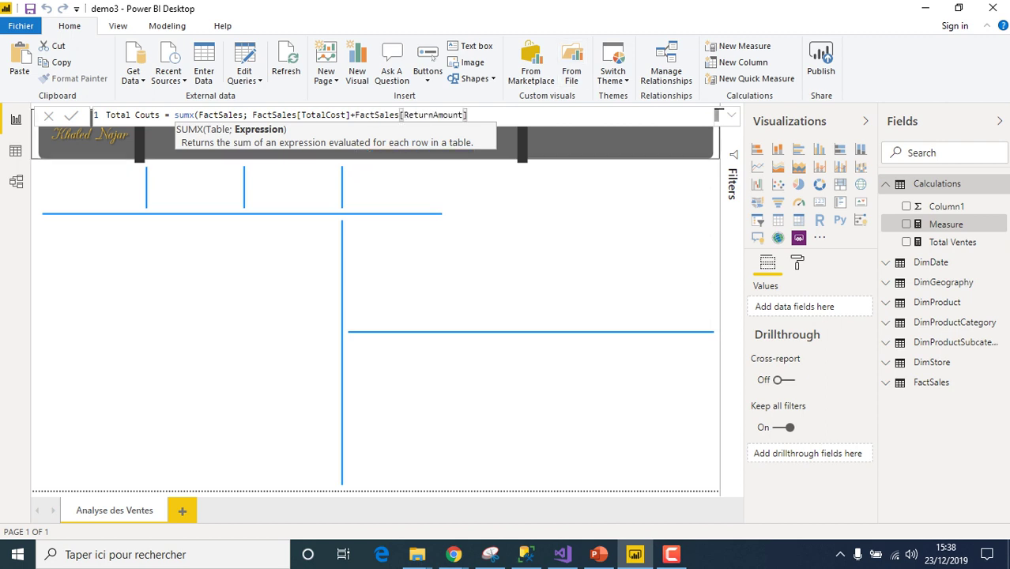
{"action": "type", "text": "+"}
{"action": "type", "text": "discou"}
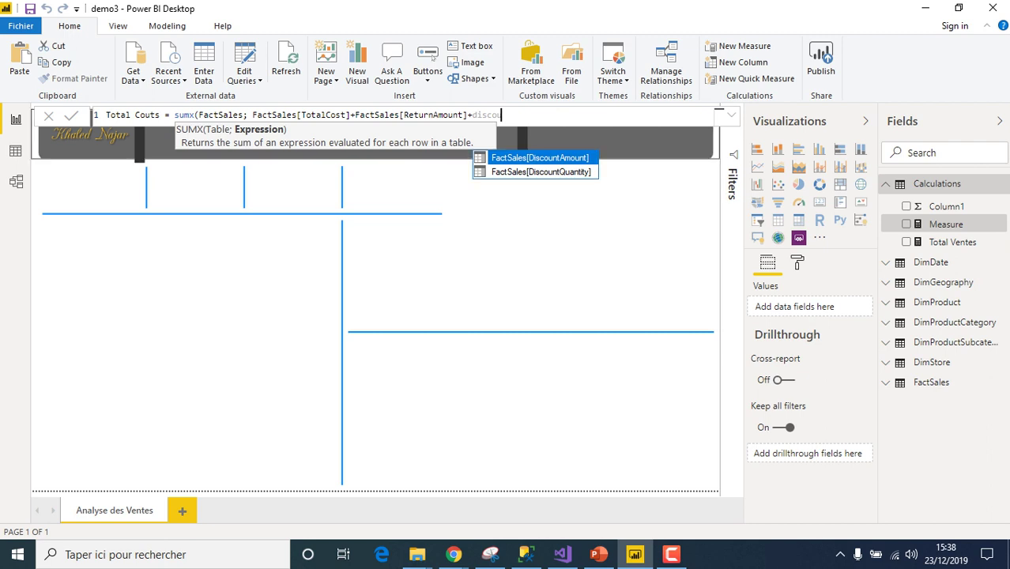
{"action": "key", "text": "Tab"}
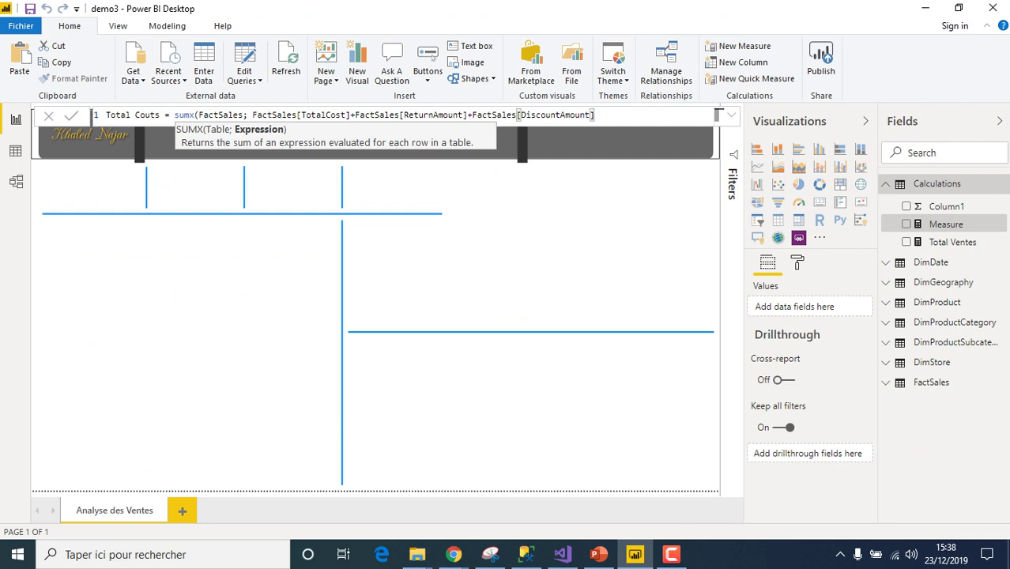
{"action": "type", "text": ")"}
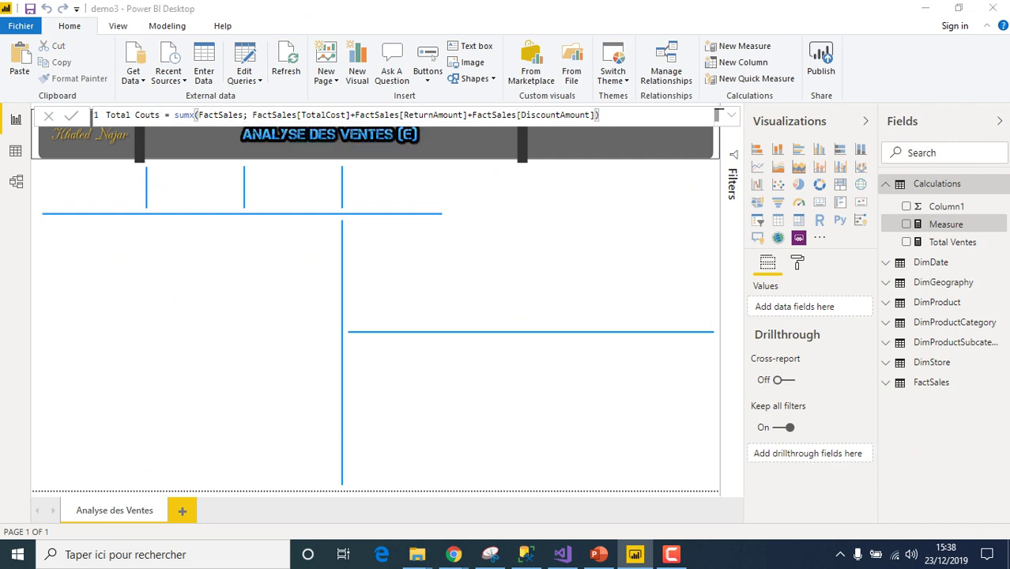
{"action": "key", "text": "Return"}
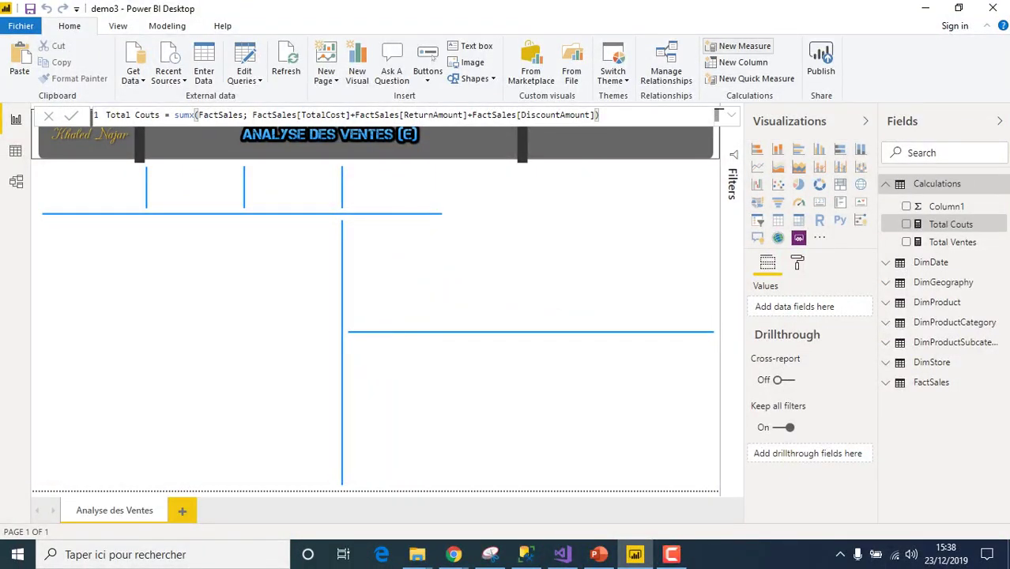
- Create a measure in the Calculations table with the formula Total Benefices = [Total Ventes] - [Total Couts]
{"action": "left_click", "coordinate": [743, 46]}
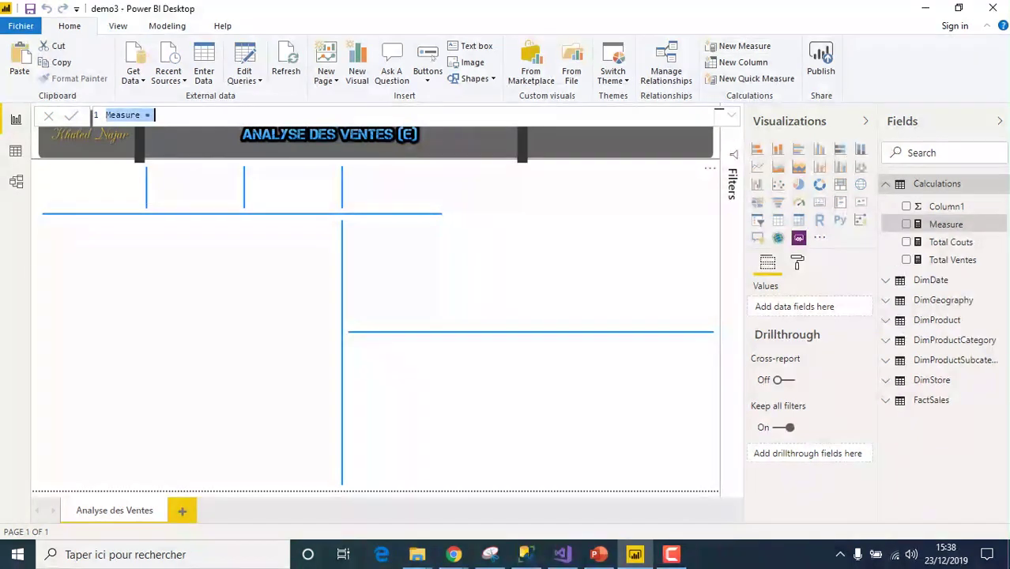
{"action": "type", "text": "Total B"}
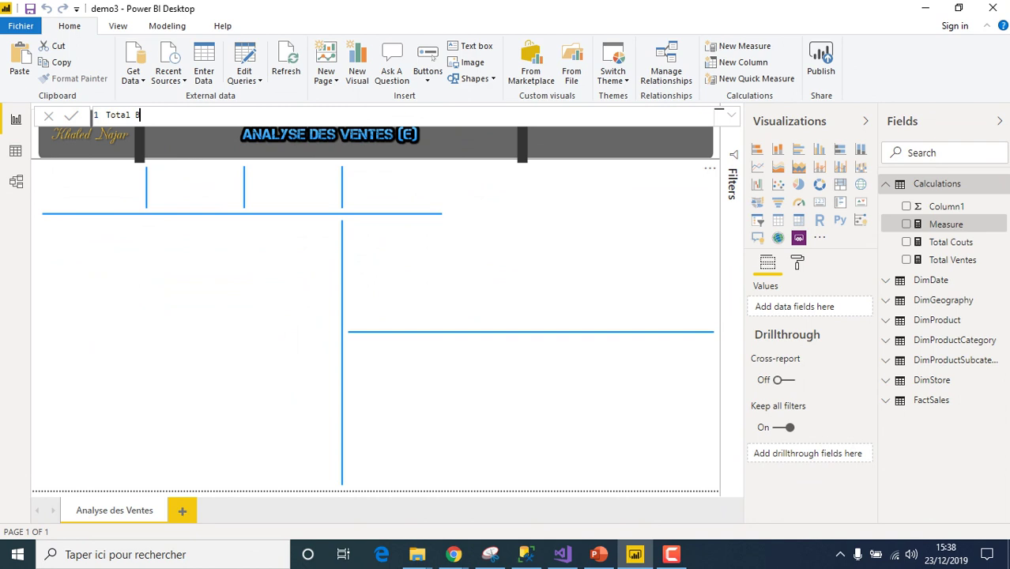
{"action": "type", "text": "enefices = total"}
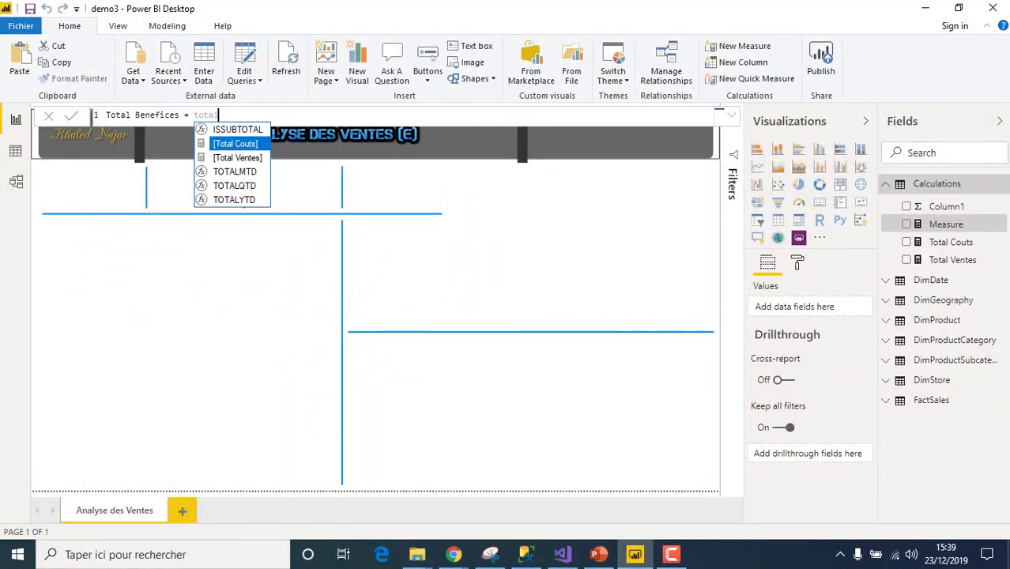
{"action": "key", "text": "Down"}
{"action": "key", "text": "Tab"}
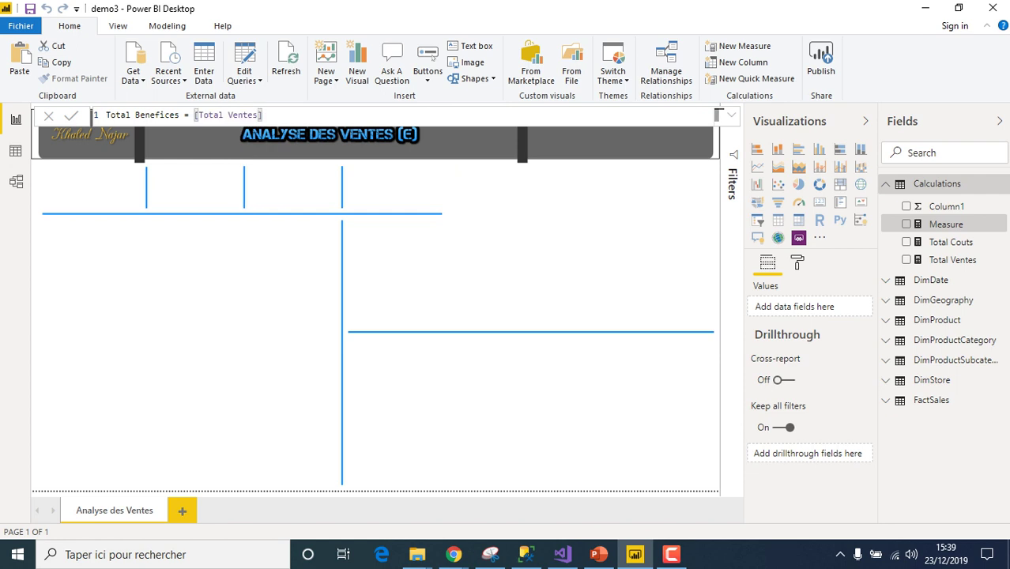
{"action": "type", "text": "- total c"}
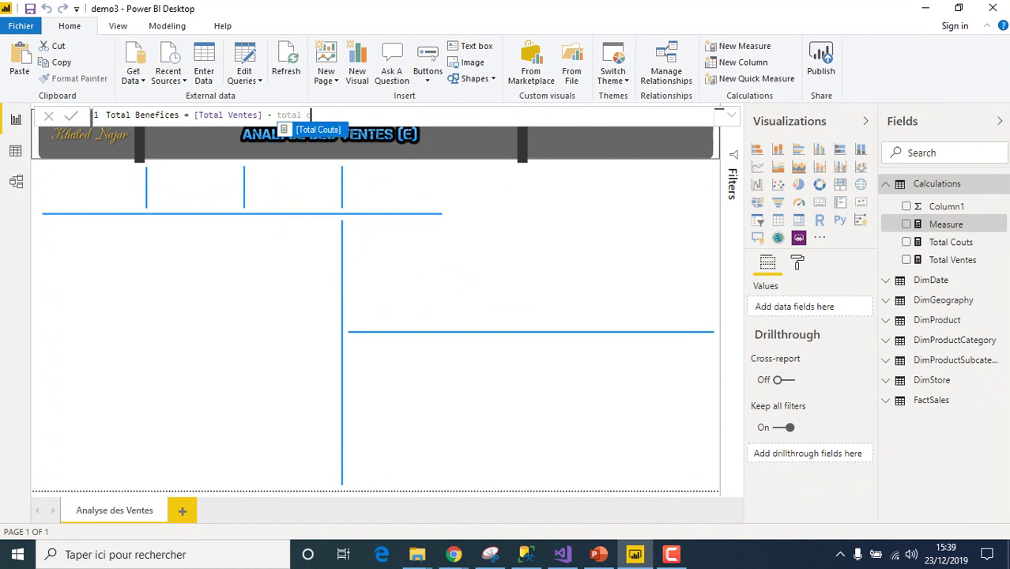
{"action": "key", "text": "Tab"}
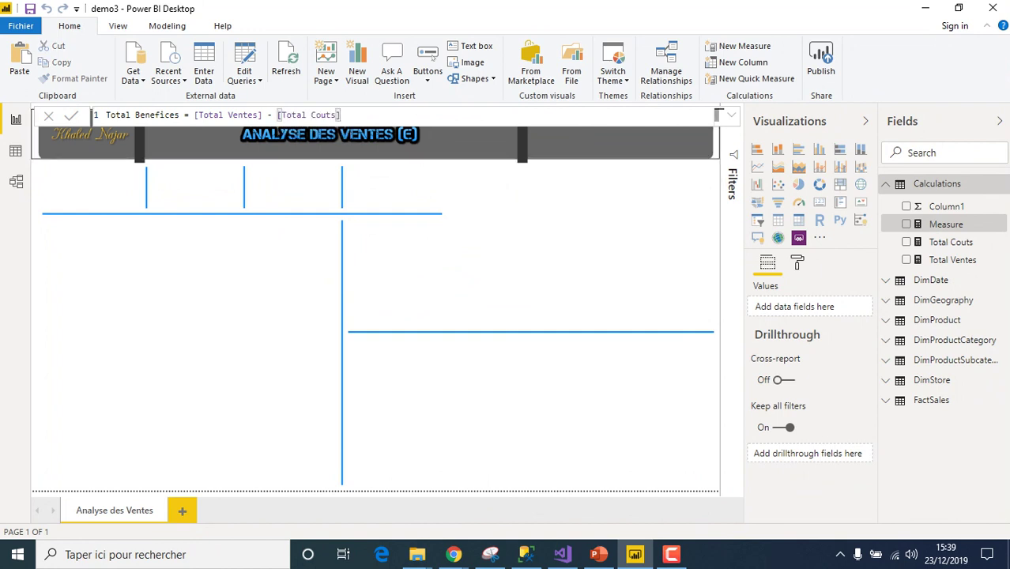
{"action": "key", "text": "Return"}
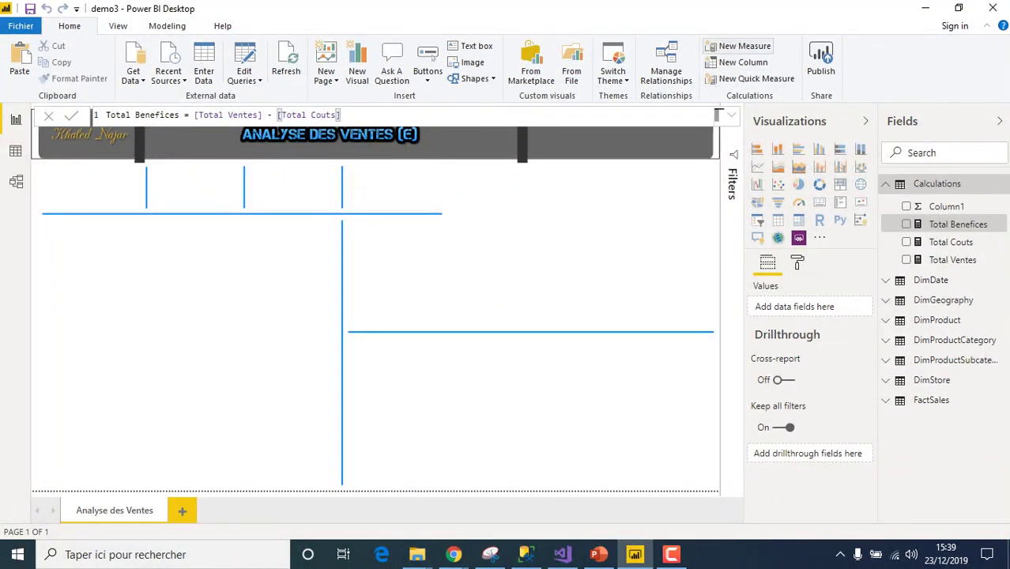
- Start a new measure in the Calculations table named % Total Marge, with [Total Benefices] as its first term
{"action": "left_click", "coordinate": [739, 46]}
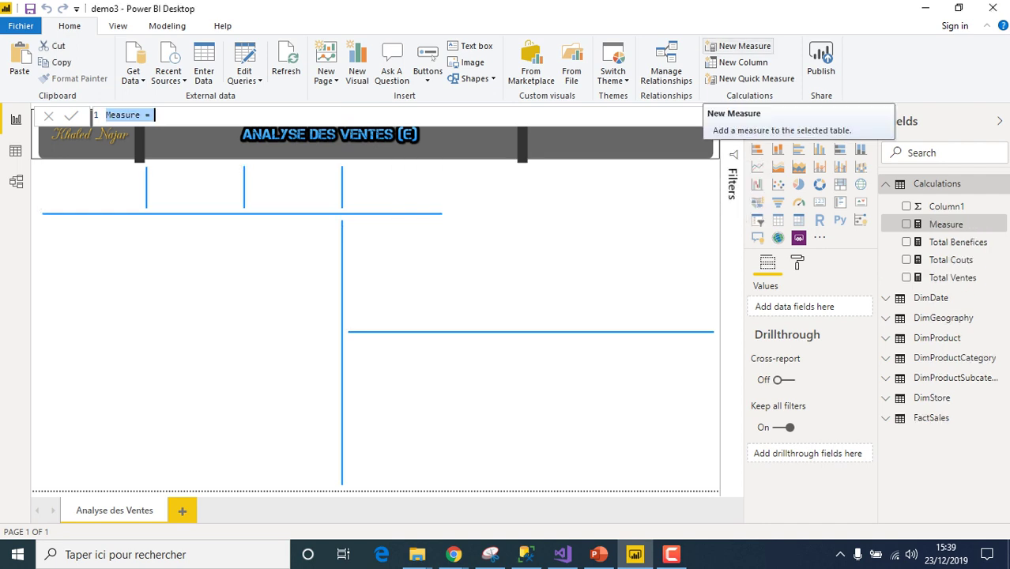
{"action": "key", "text": "Home"}
{"action": "type", "text": "% Total"}
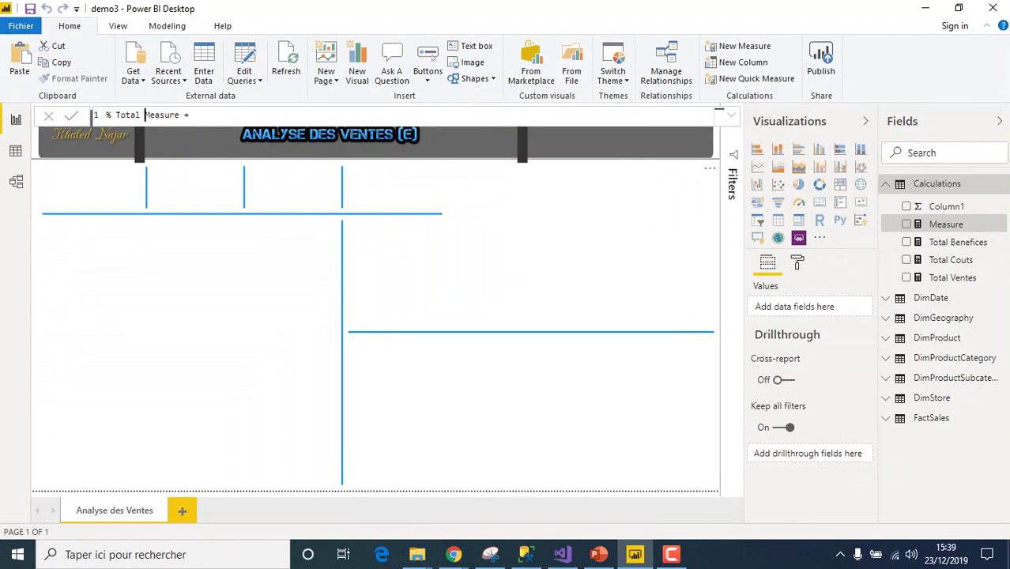
{"action": "key", "text": "Delete"}
{"action": "key", "text": "Delete"}
{"action": "key", "text": "Delete"}
{"action": "key", "text": "Delete"}
{"action": "key", "text": "Delete"}
{"action": "key", "text": "Delete"}
{"action": "key", "text": "Delete"}
{"action": "type", "text": "Marge = bene"}
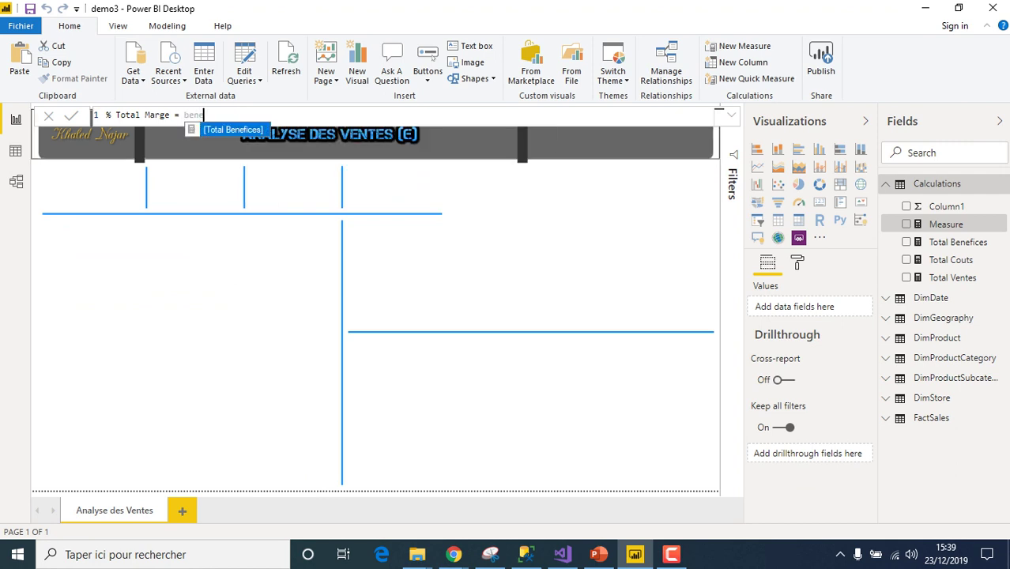
{"action": "key", "text": "Tab"}
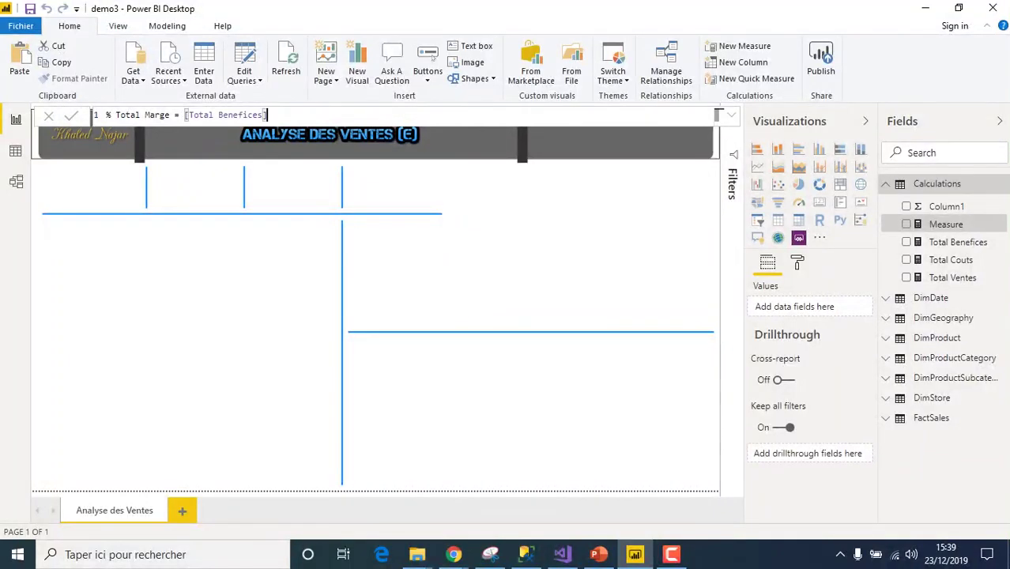
- Add a semicolon separator after [Total Benefices] in the % Total Marge formula
{"action": "type", "text": ";"}
{"action": "type", "text": " tot"}
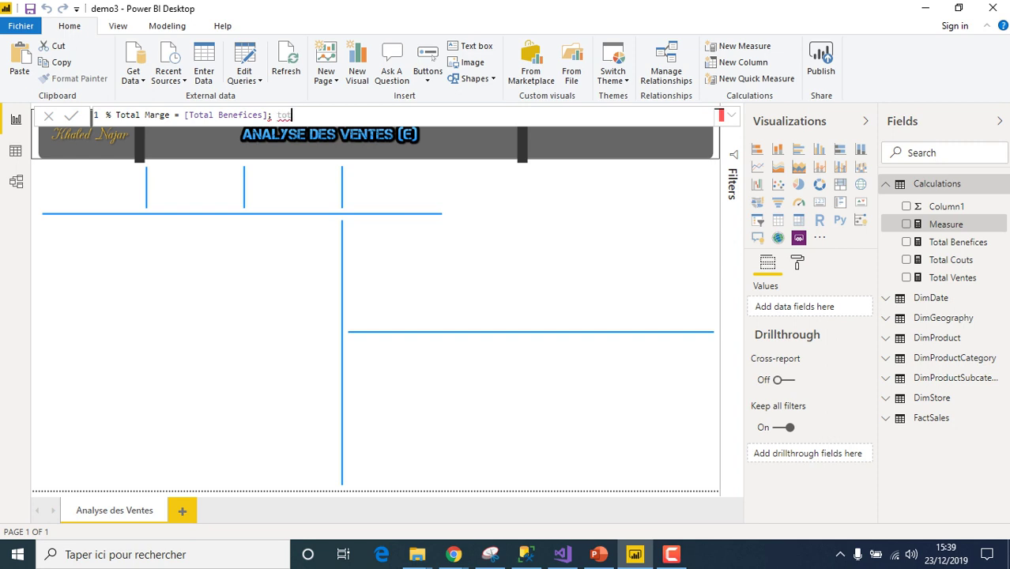
{"action": "type", "text": "al vent"}
{"action": "key", "text": "BackSpace"}
{"action": "key", "text": "BackSpace"}
{"action": "key", "text": "BackSpace"}
{"action": "key", "text": "BackSpace"}
{"action": "key", "text": "BackSpace"}
{"action": "key", "text": "BackSpace"}
{"action": "key", "text": "BackSpace"}
{"action": "key", "text": "BackSpace"}
{"action": "key", "text": "BackSpace"}
{"action": "key", "text": "BackSpace"}
{"action": "key", "text": "BackSpace"}
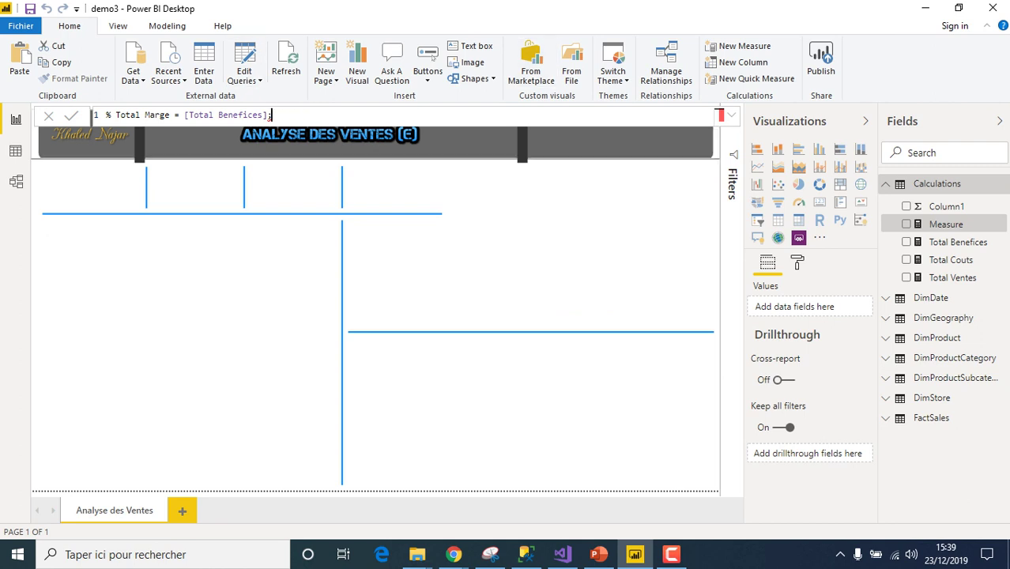
- Wrap [Total Benefices] in DIVIDE with [Total Ventes] as denominator and 0 as alternate result, and commit the % Total Marge measure
{"action": "key", "text": "Left"}
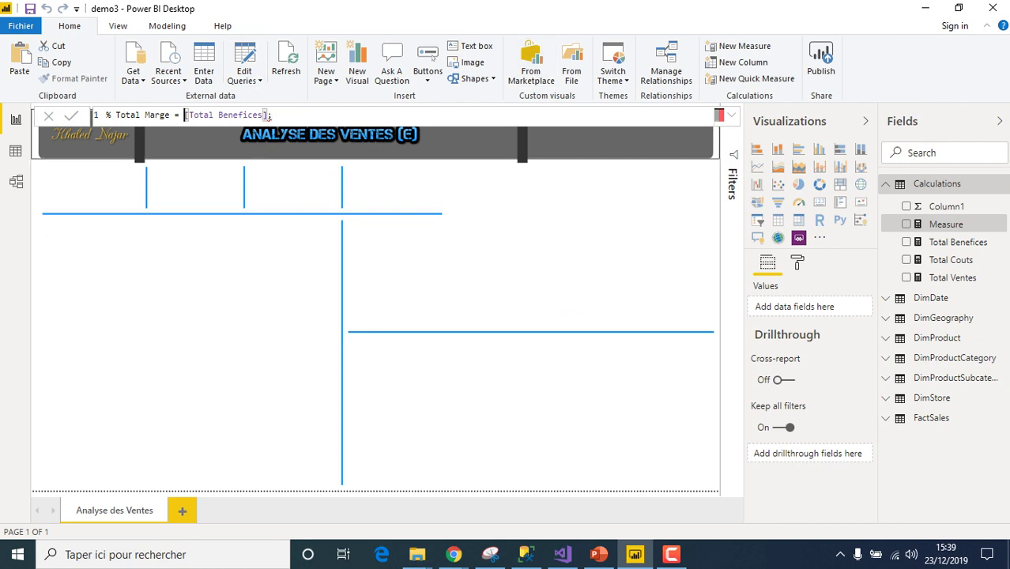
{"action": "type", "text": "DIVIDE("}
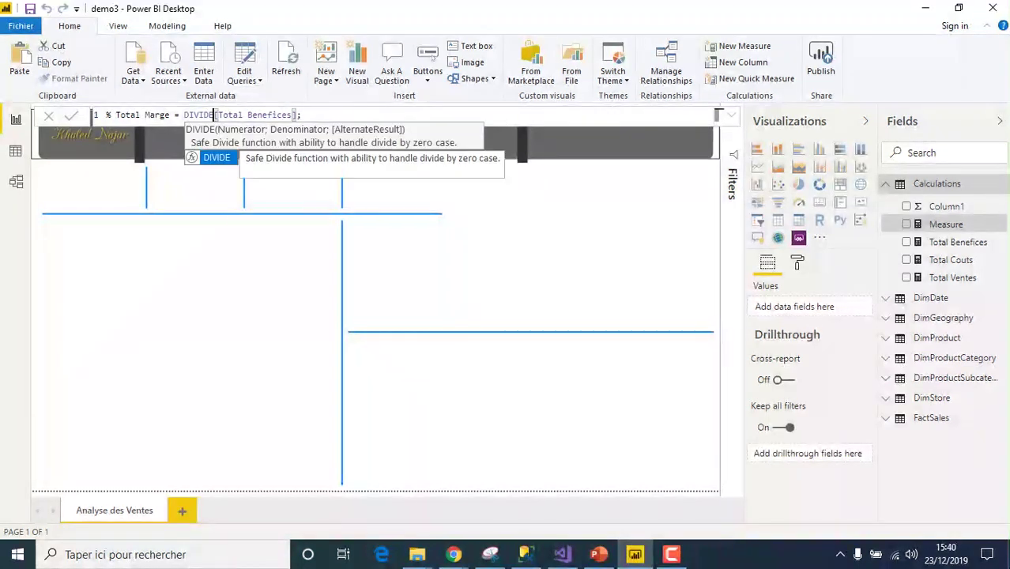
{"action": "key", "text": "End"}
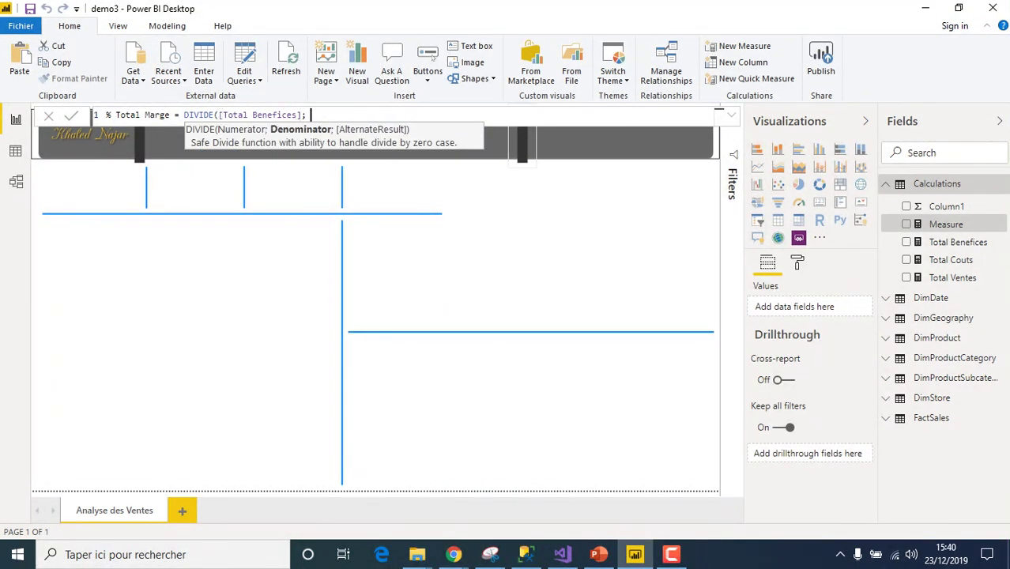
{"action": "type", "text": "total"}
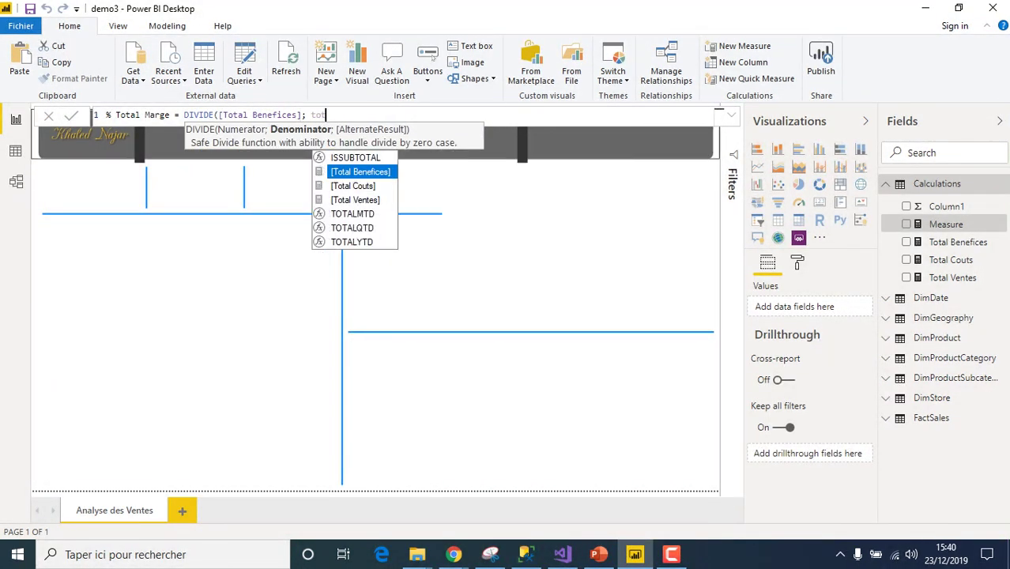
{"action": "key", "text": "Down"}
{"action": "key", "text": "Down"}
{"action": "key", "text": "Tab"}
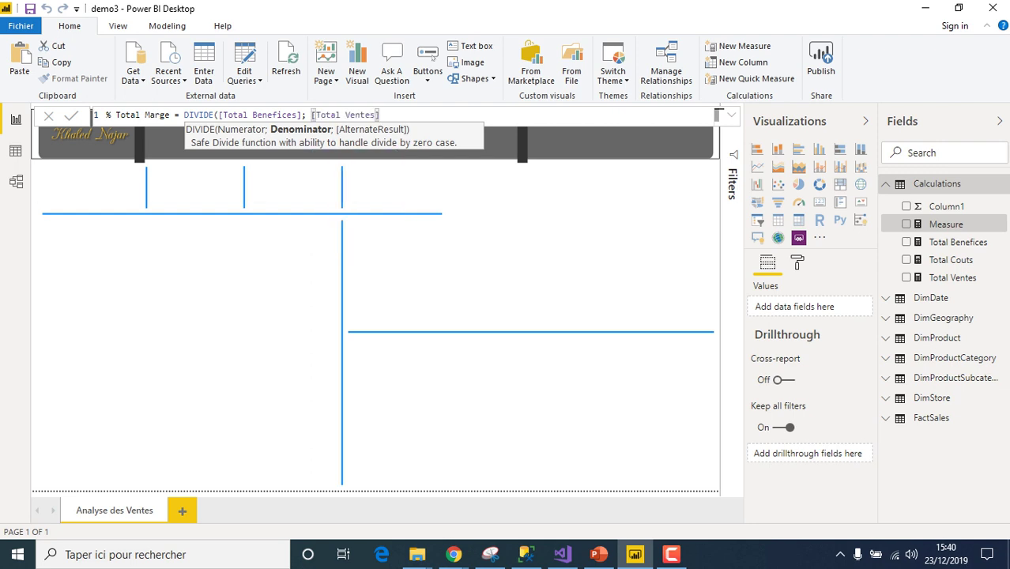
{"action": "type", "text": ";0)"}
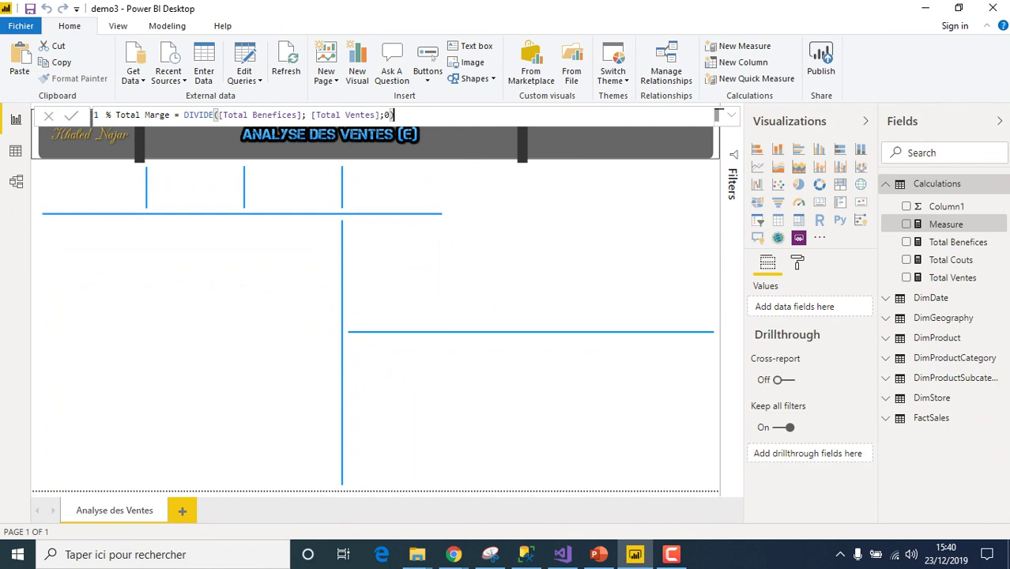
{"action": "key", "text": "Return"}
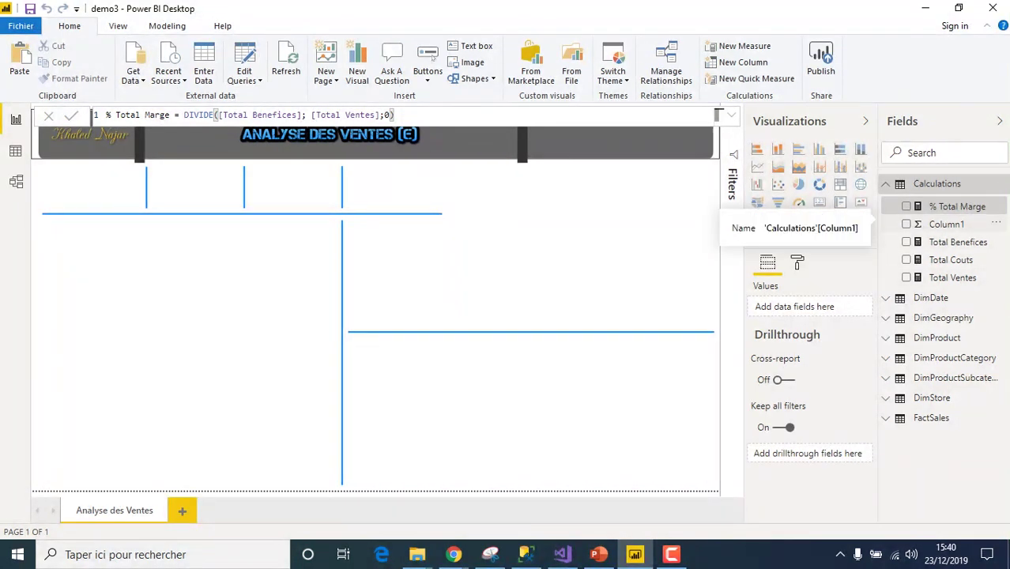
- Delete Column1 from the Calculations table
{"action": "right_click", "coordinate": [946, 226]}
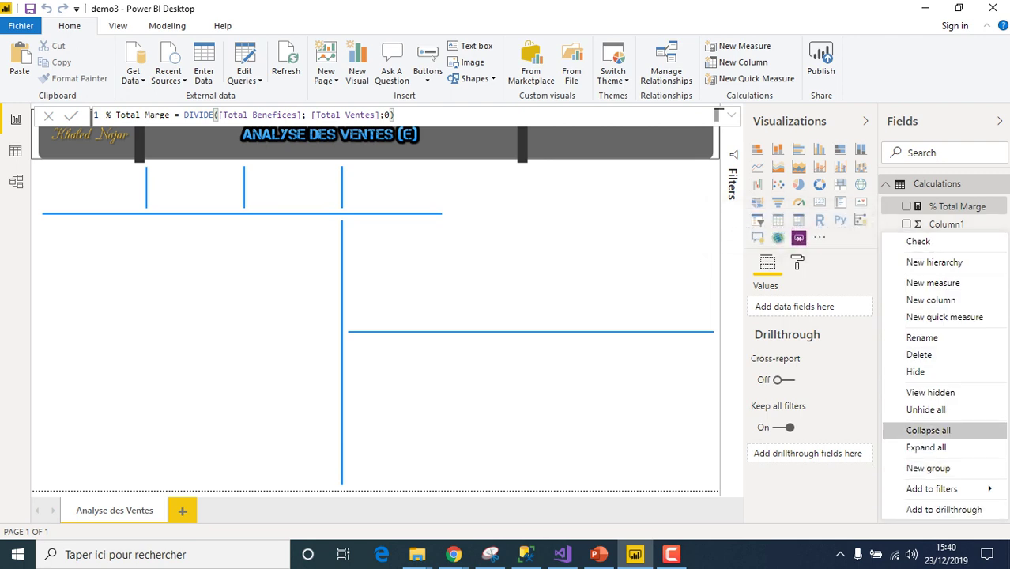
{"action": "left_click", "coordinate": [919, 354]}
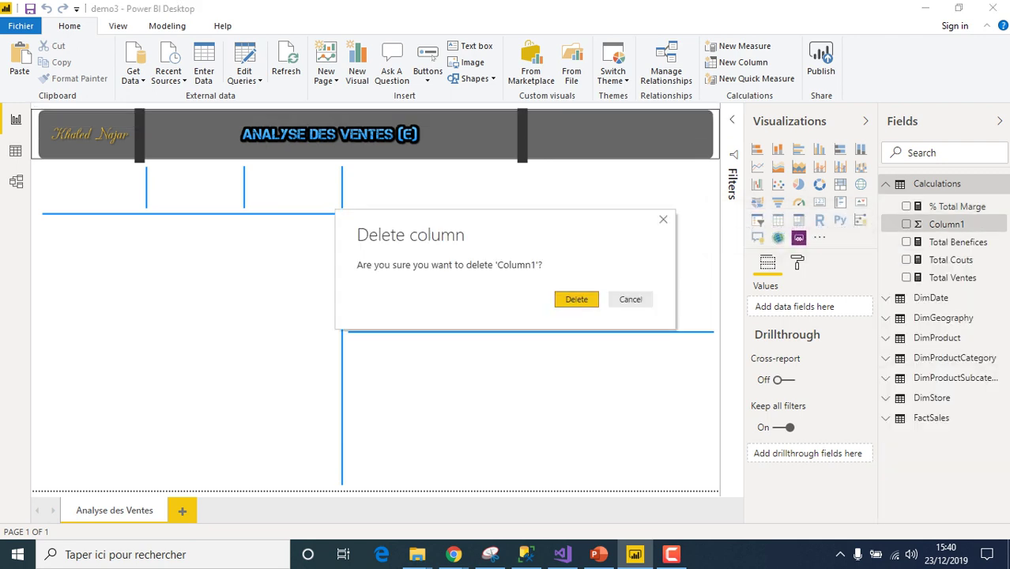
{"action": "key", "text": "Return"}
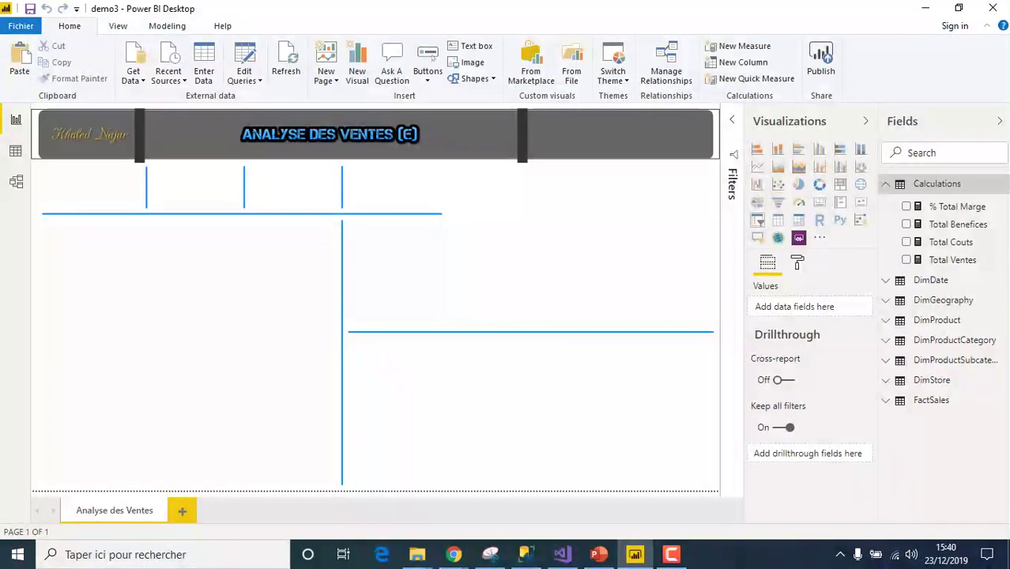
- Add a slicer to the report page with CalendarYear from the DimDate table as its field
{"action": "left_click", "coordinate": [756, 220]}
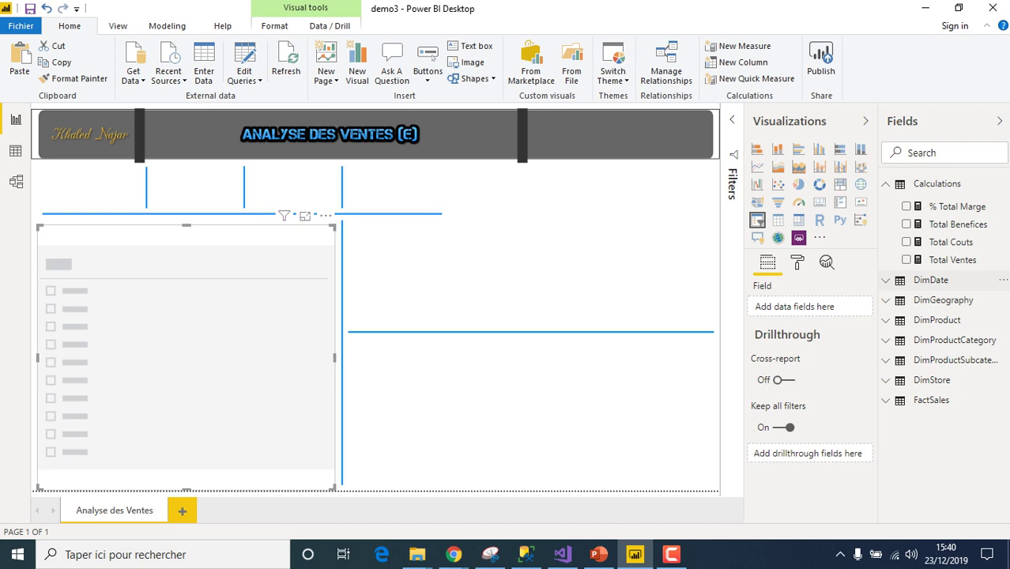
{"action": "left_click", "coordinate": [930, 279]}
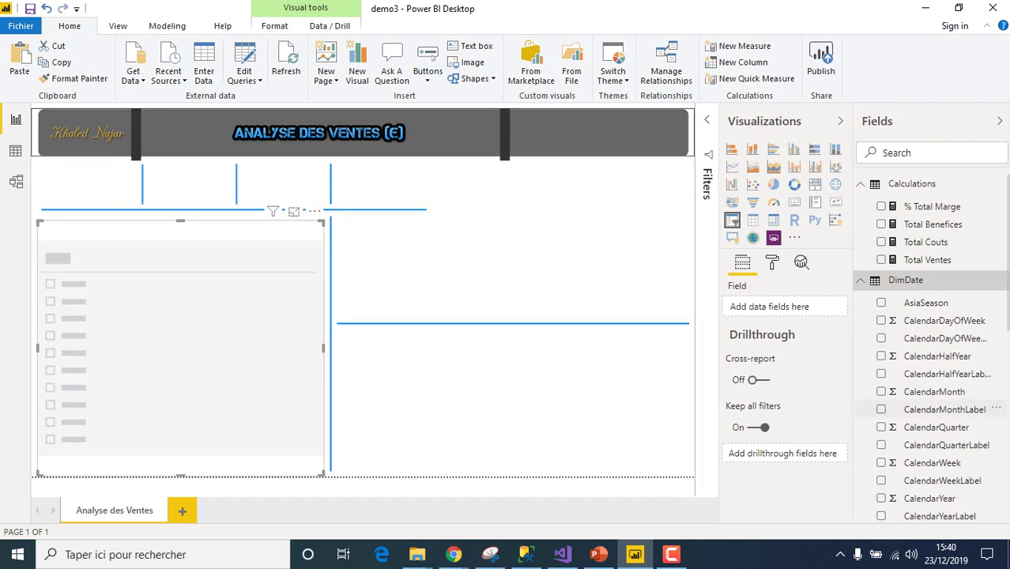
{"action": "left_click_drag", "start_coordinate": [929, 497], "coordinate": [173, 270]}
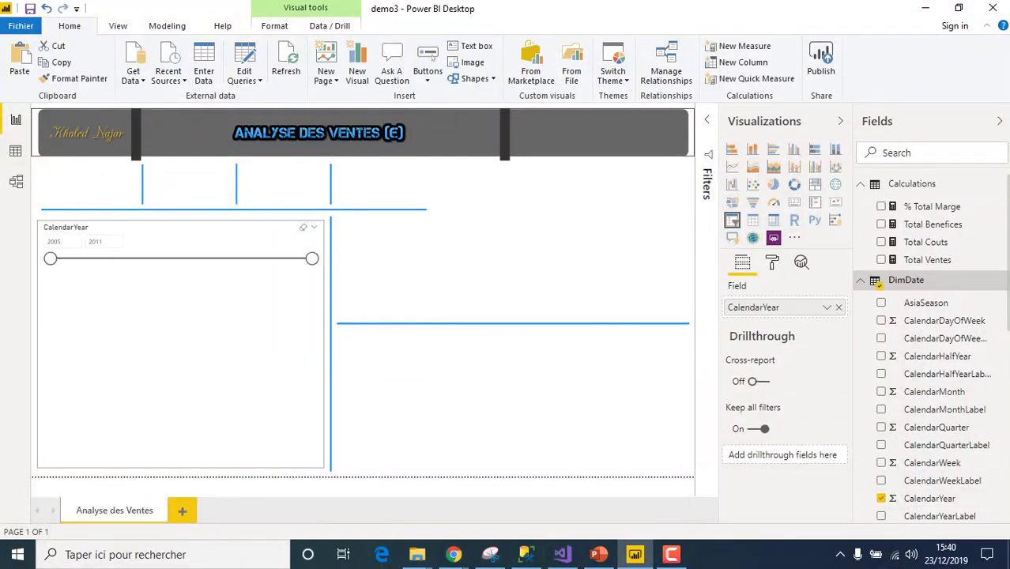
- Shrink the CalendarYear slicer to the width of the header banner's last section and place it just below that section
{"action": "left_click_drag", "start_coordinate": [324, 248], "coordinate": [212, 249]}
{"action": "left_click_drag", "start_coordinate": [124, 237], "coordinate": [602, 191]}
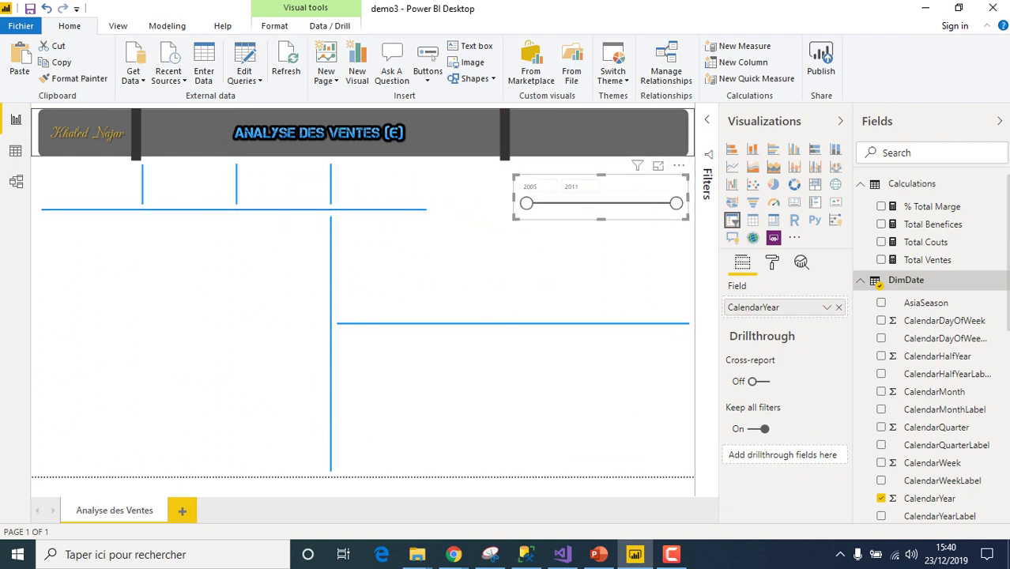
{"action": "left_click_drag", "start_coordinate": [514, 197], "coordinate": [519, 197]}
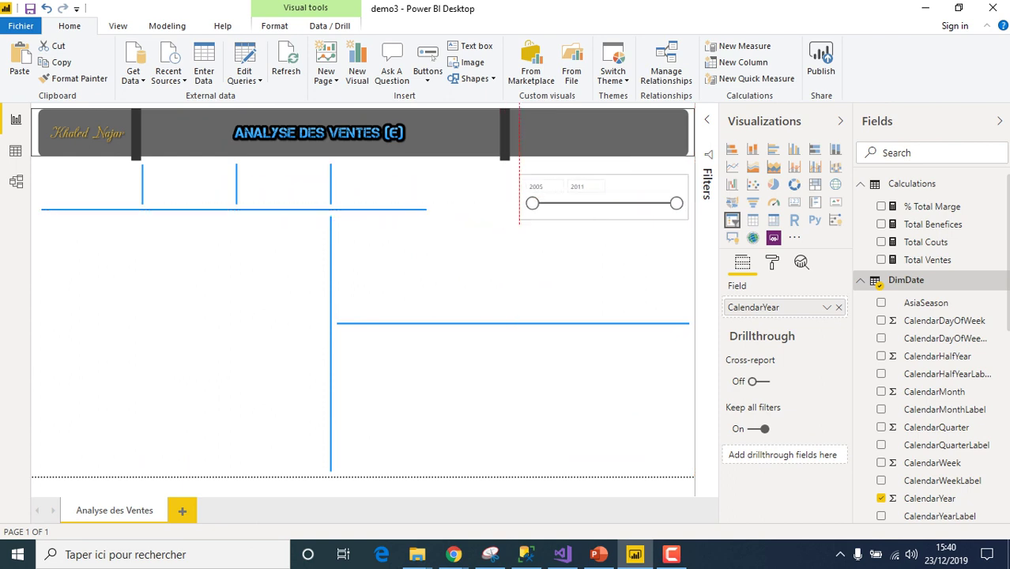
{"action": "left_click_drag", "start_coordinate": [600, 194], "coordinate": [595, 173]}
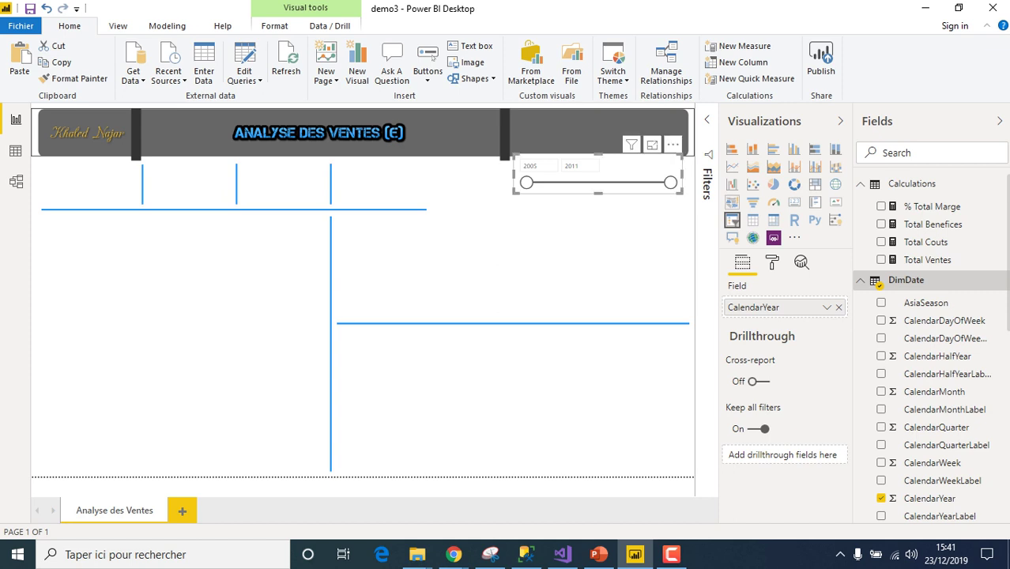
- Nudge the CalendarYear slicer up into the last section of the header banner, align it there and deselect it
{"action": "key", "text": "Up"}
{"action": "key", "text": "Up"}
{"action": "key", "text": "Up"}
{"action": "key", "text": "Up"}
{"action": "key", "text": "Up"}
{"action": "key", "text": "Up"}
{"action": "key", "text": "Up"}
{"action": "key", "text": "Up"}
{"action": "key", "text": "Up"}
{"action": "key", "text": "Up"}
{"action": "key", "text": "Up"}
{"action": "key", "text": "Up"}
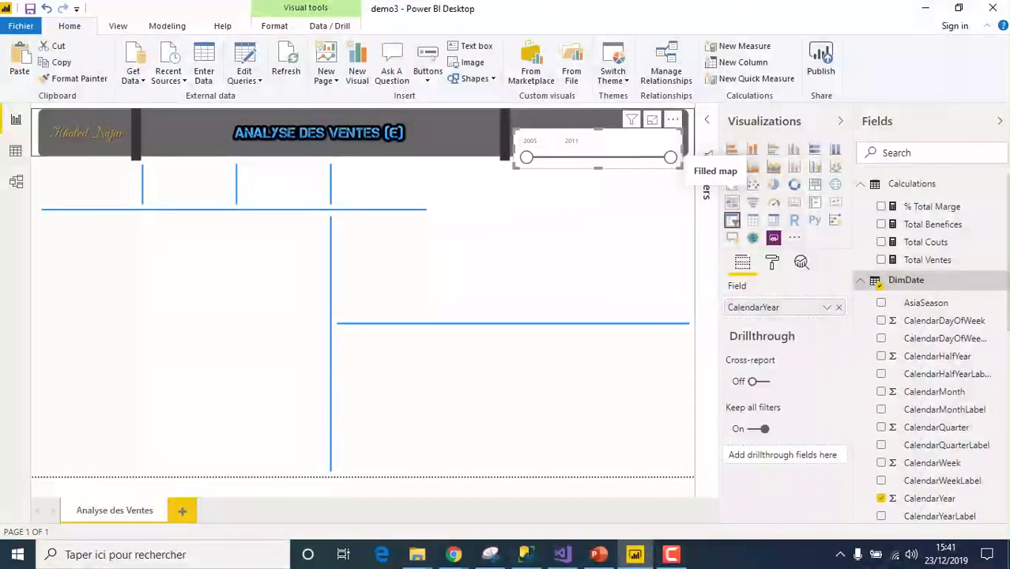
{"action": "key", "text": "Up"}
{"action": "key", "text": "Up"}
{"action": "key", "text": "Up"}
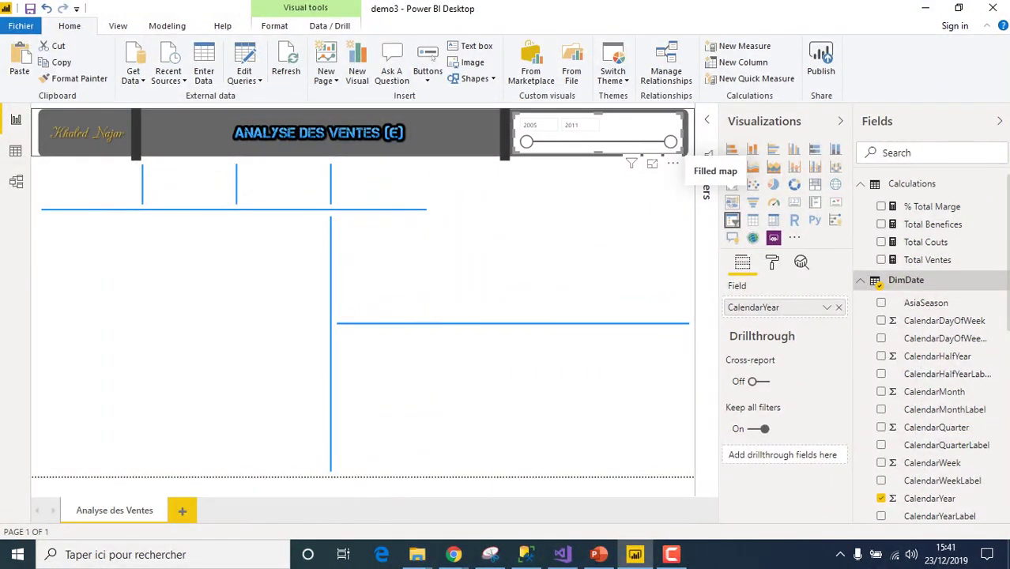
{"action": "key", "text": "Right"}
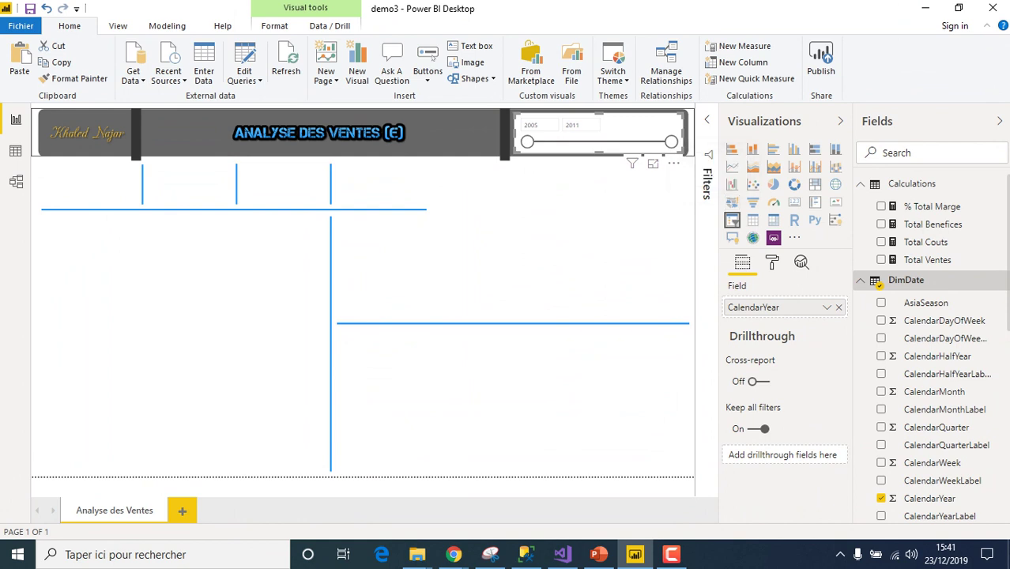
{"action": "key", "text": "Escape"}
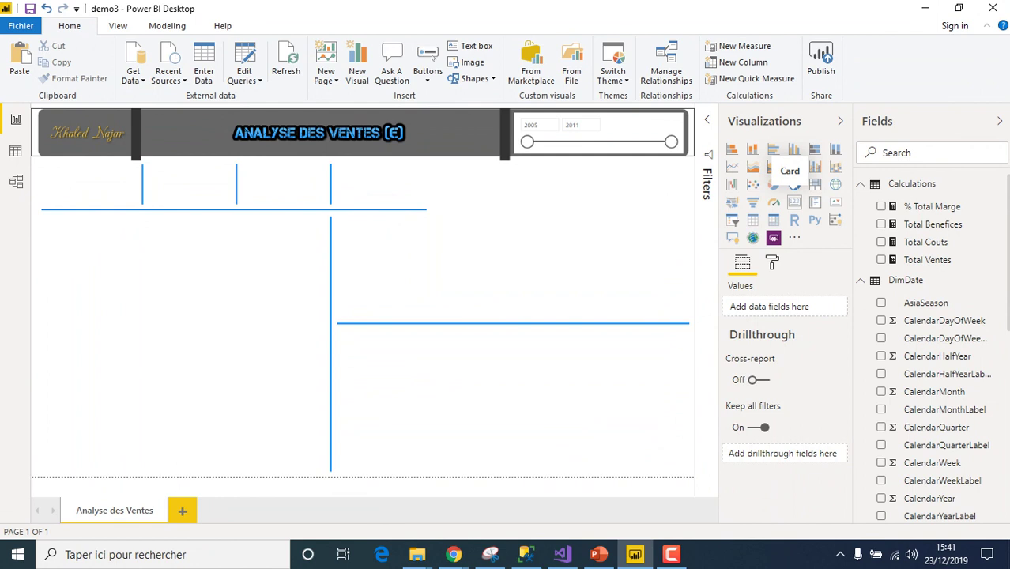
- Add a card visual showing Total Ventes and shrink it to the size of the first cell under the header banner
{"action": "left_click", "coordinate": [794, 201]}
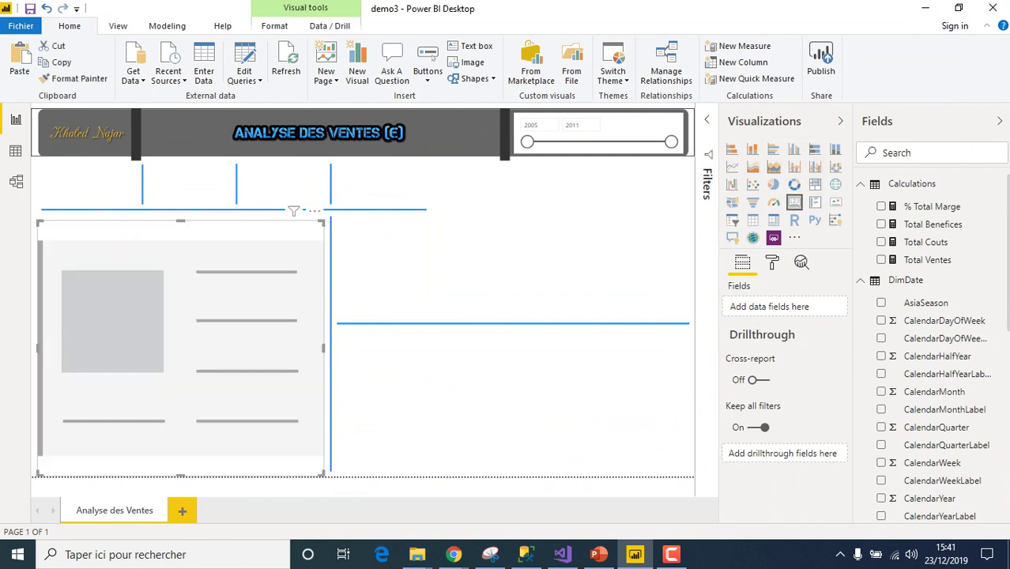
{"action": "left_click_drag", "start_coordinate": [927, 259], "coordinate": [182, 267]}
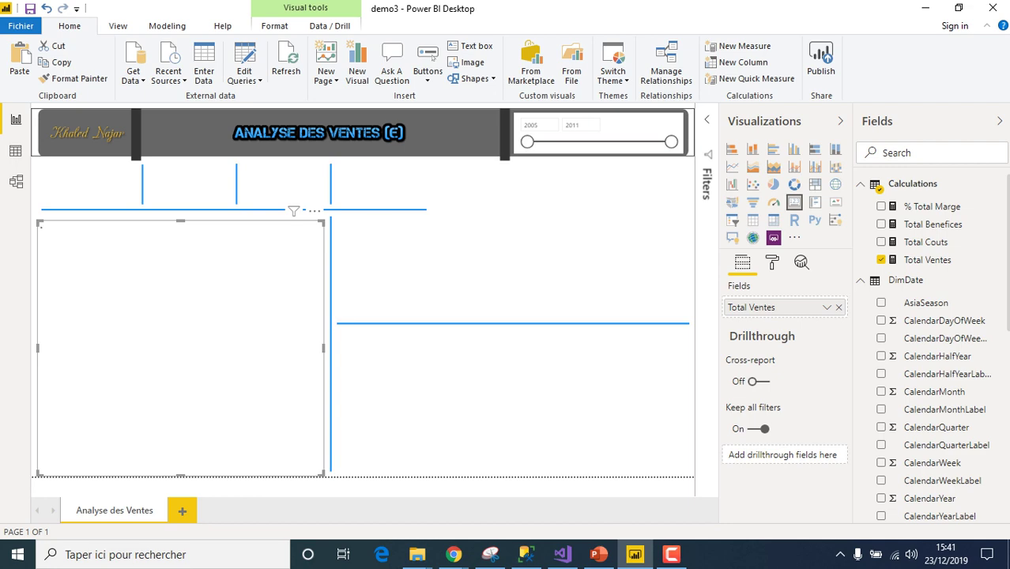
{"action": "left_click_drag", "start_coordinate": [323, 474], "coordinate": [229, 264]}
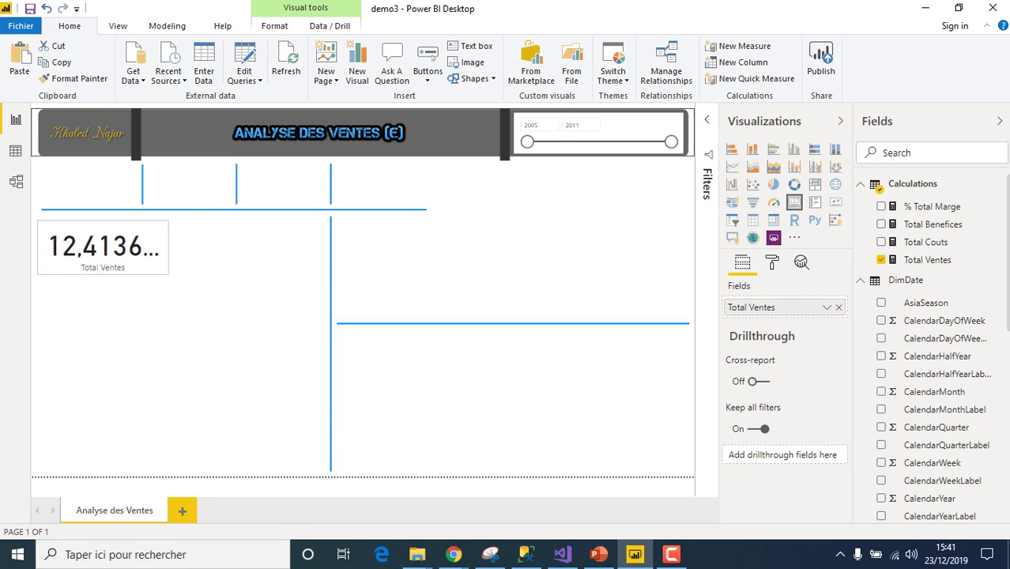
{"action": "left_click_drag", "start_coordinate": [136, 248], "coordinate": [129, 247]}
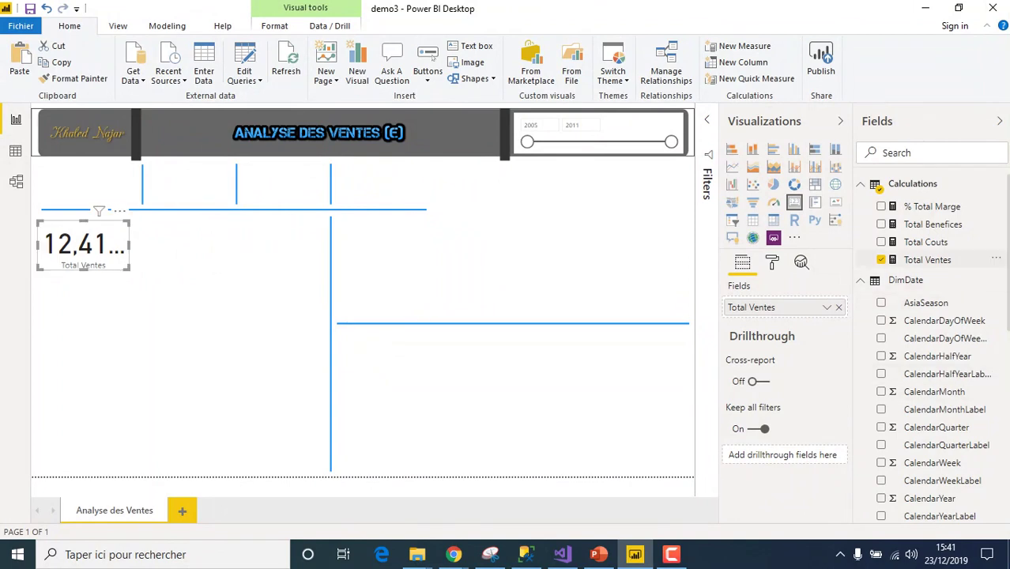
- Format the Total Ventes measure as € Euro (123 €) currency
{"action": "left_click", "coordinate": [926, 259]}
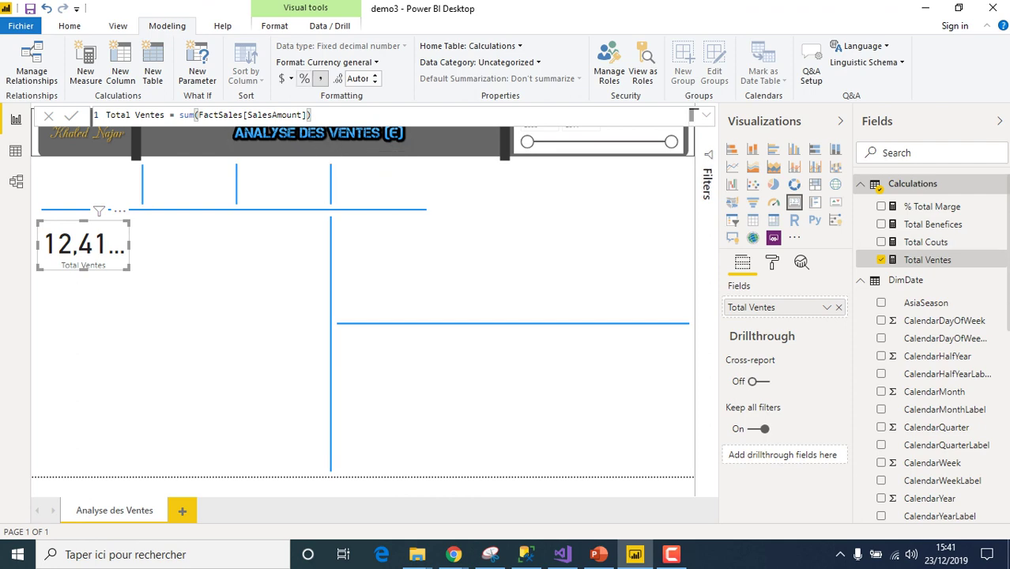
{"action": "left_click", "coordinate": [286, 78]}
{"action": "left_click", "coordinate": [325, 147]}
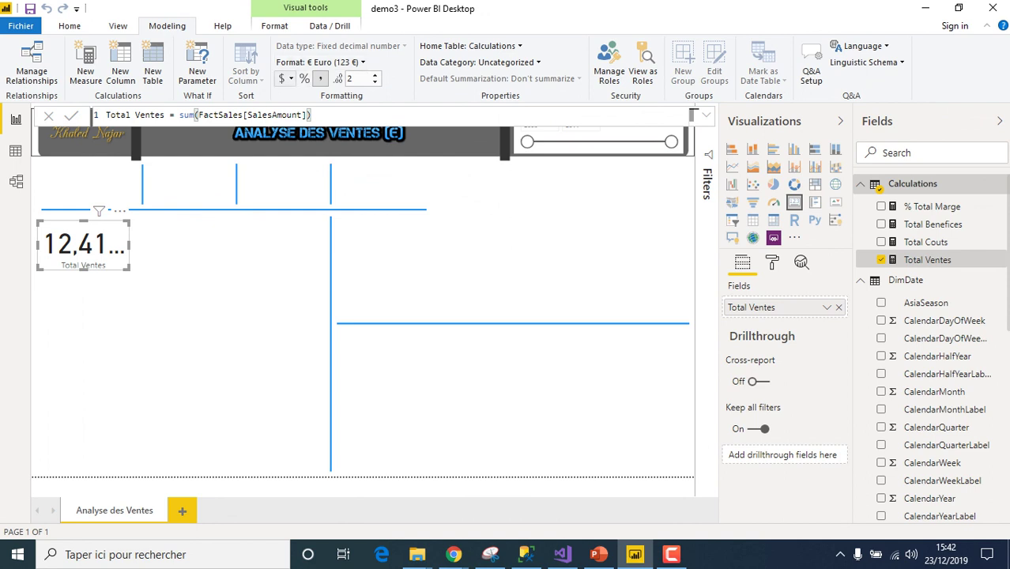
{"action": "left_click", "coordinate": [286, 78]}
{"action": "key", "text": "Escape"}
- Format the Total Couts measure as € Euro (123 €) currency
{"action": "left_click", "coordinate": [925, 241]}
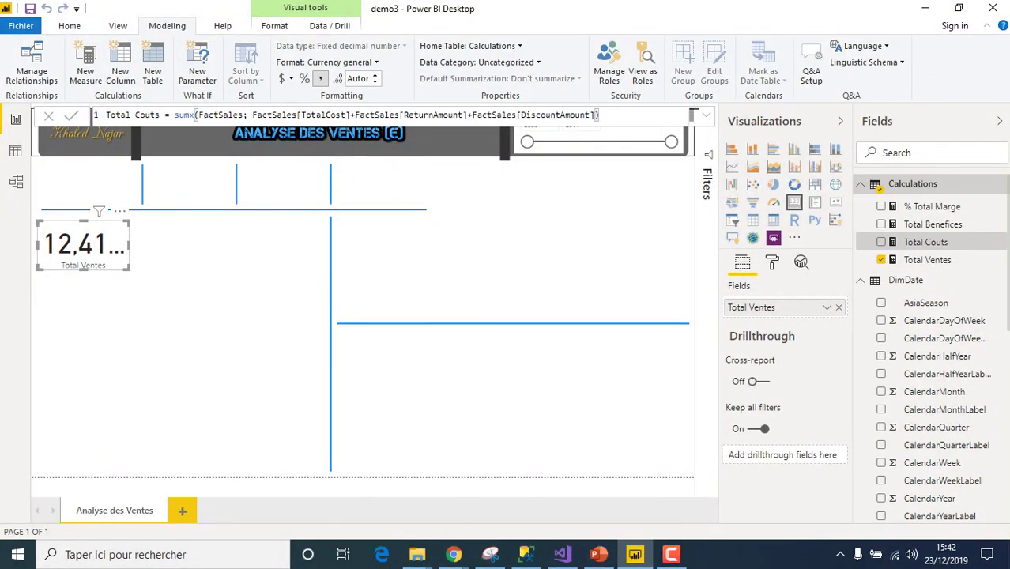
{"action": "left_click", "coordinate": [290, 79]}
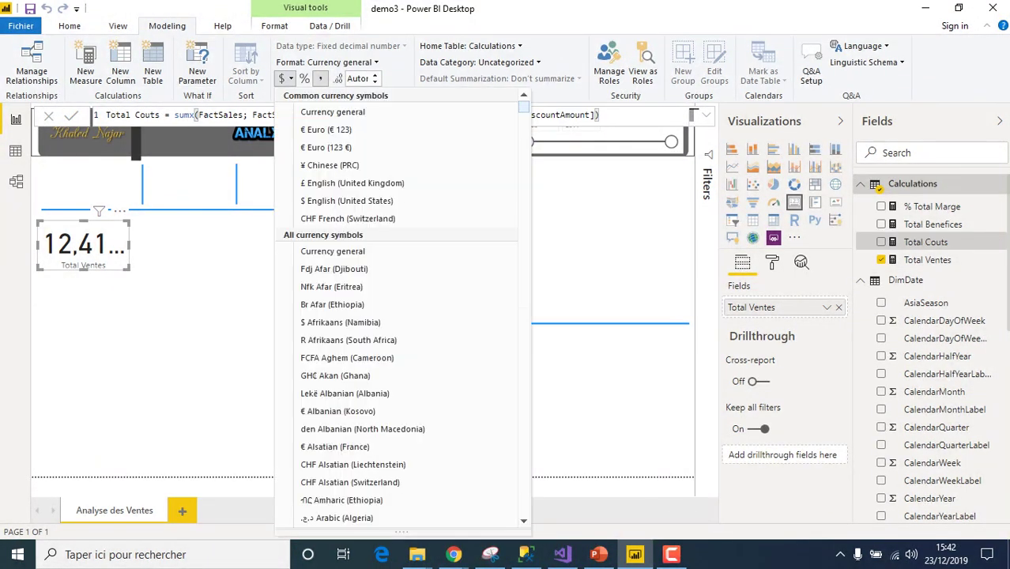
{"action": "left_click", "coordinate": [325, 147]}
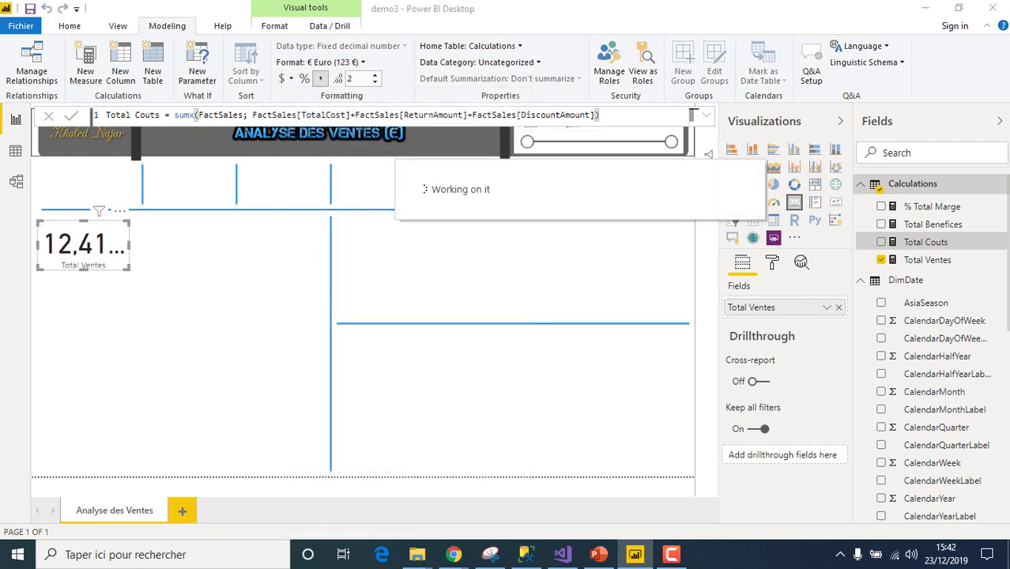
- Format the Total Benefices measure as € Euro (123 €) currency
{"action": "left_click", "coordinate": [932, 224]}
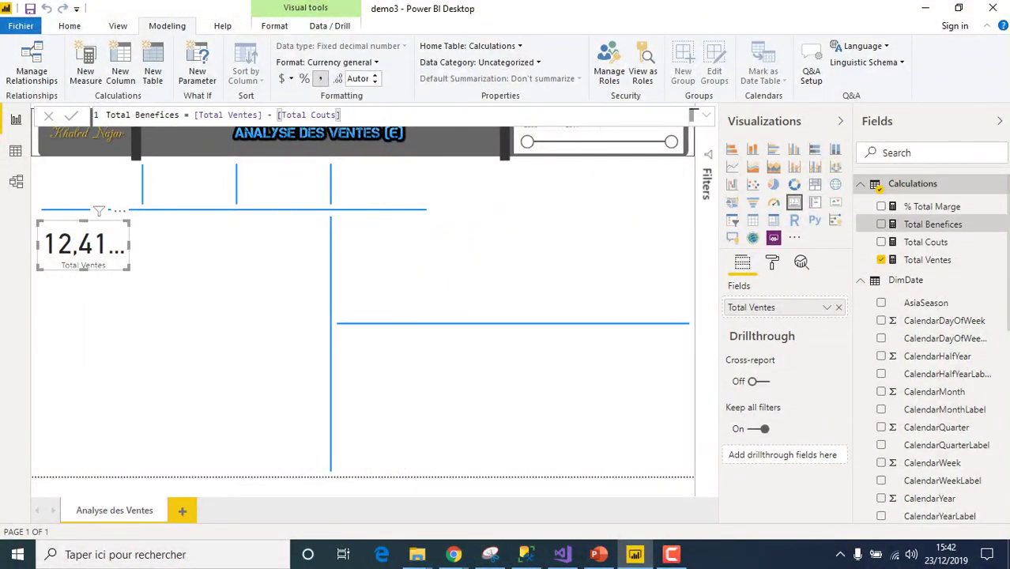
{"action": "left_click", "coordinate": [304, 79]}
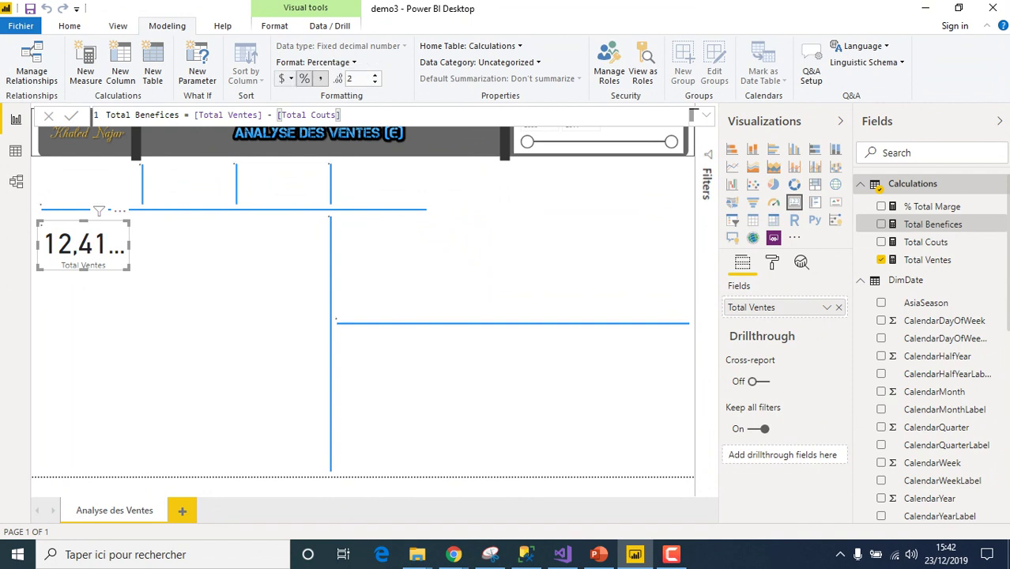
{"action": "left_click", "coordinate": [290, 78]}
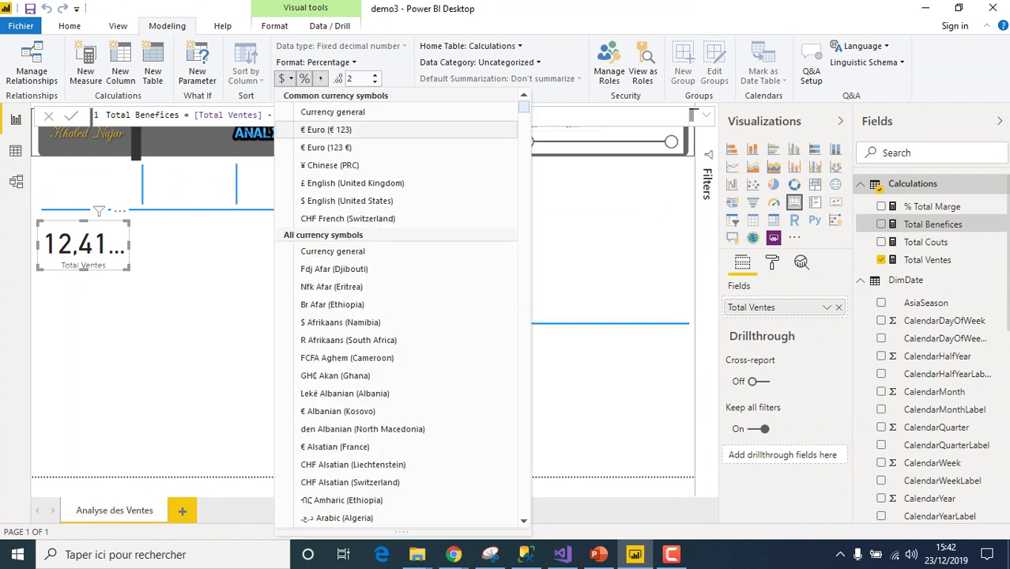
{"action": "left_click", "coordinate": [333, 147]}
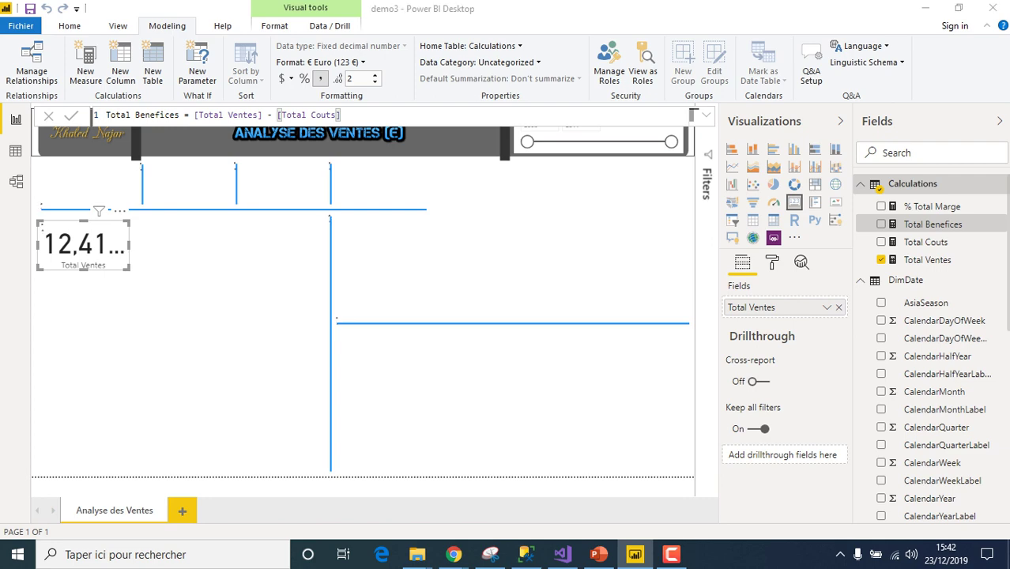
- Format the % Total Marge measure as a percentage
{"action": "left_click", "coordinate": [932, 206]}
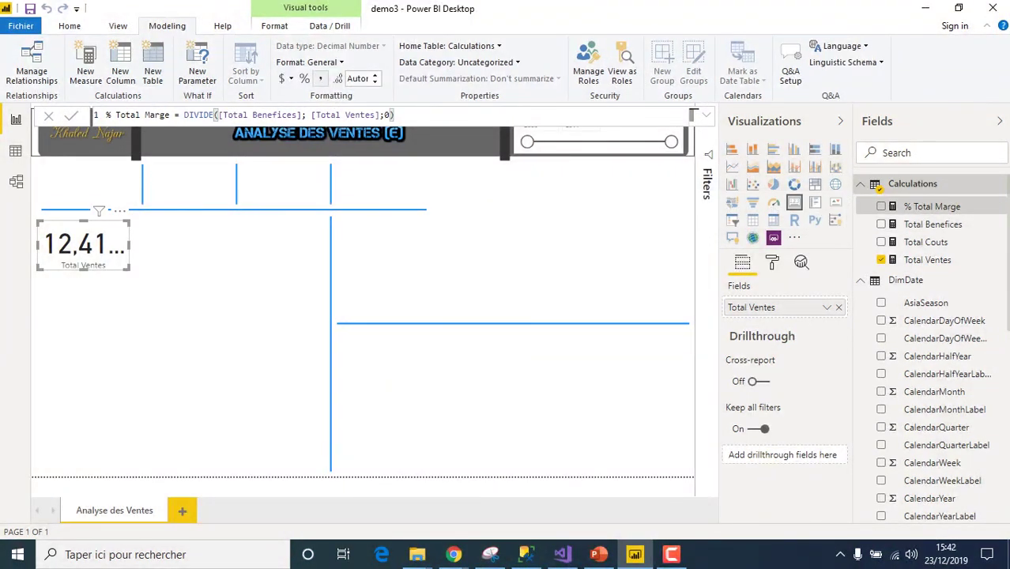
{"action": "left_click", "coordinate": [304, 78]}
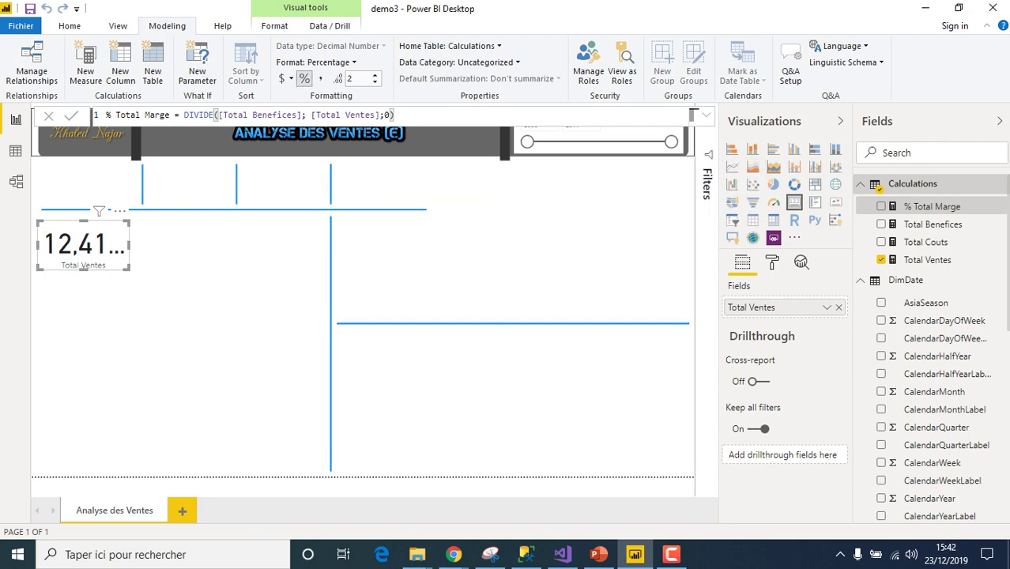
- Resize the Total Ventes card so it is slightly wider and shorter, about as large as one header cell
{"action": "left_click_drag", "start_coordinate": [128, 245], "coordinate": [190, 245]}
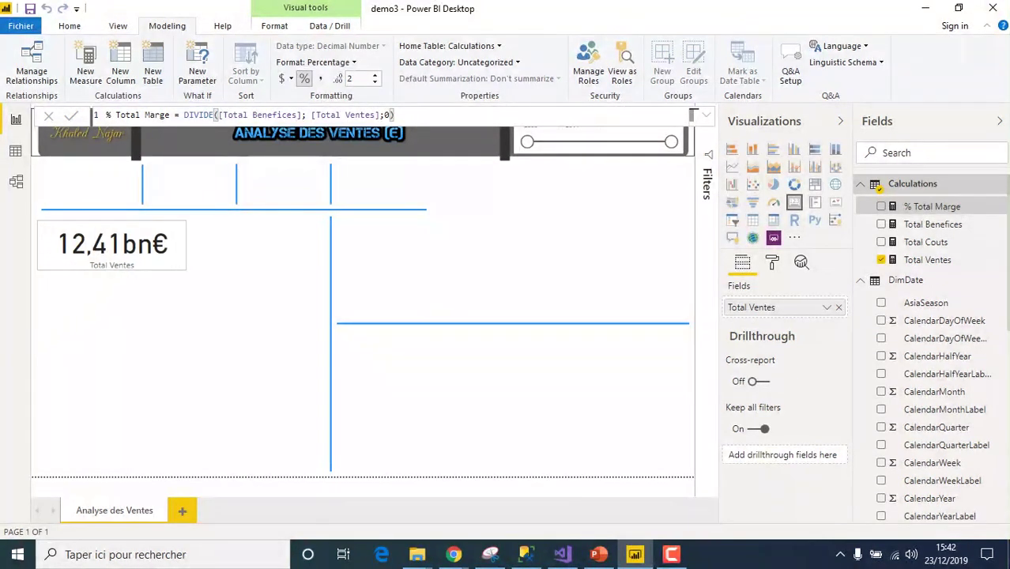
{"action": "left_click", "coordinate": [198, 348]}
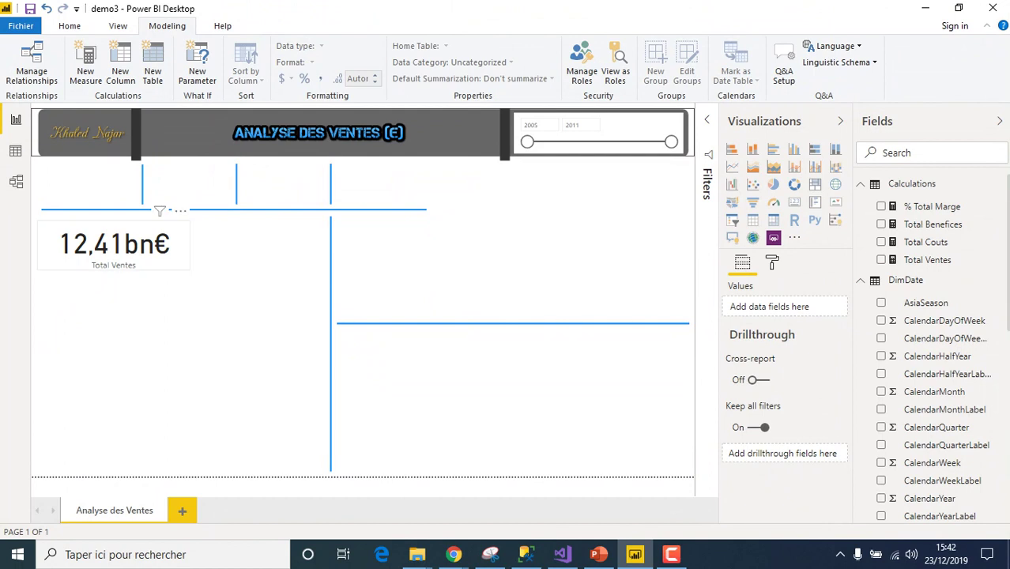
{"action": "left_click", "coordinate": [118, 245]}
{"action": "left_click_drag", "start_coordinate": [190, 245], "coordinate": [136, 245]}
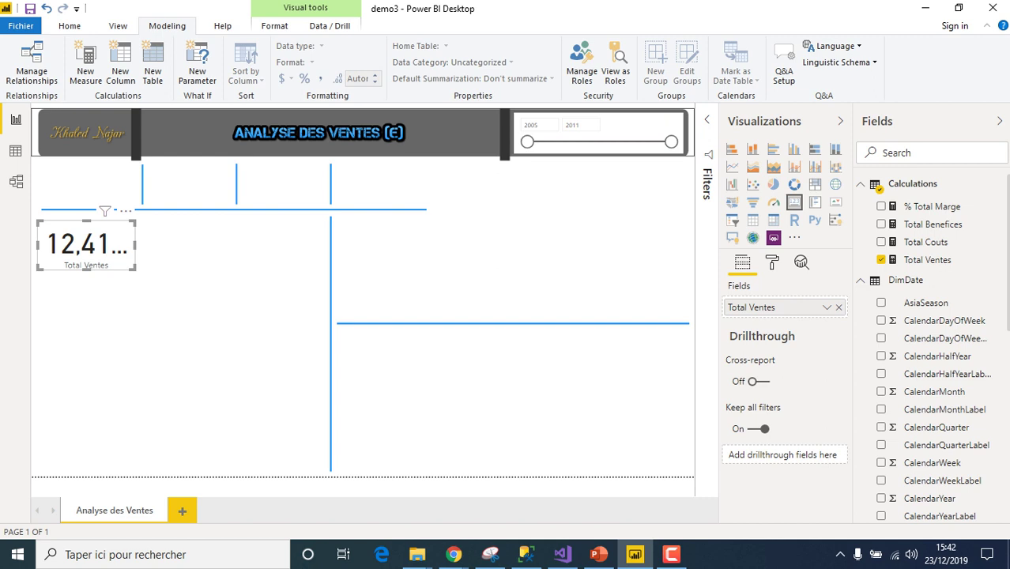
{"action": "key", "text": "Escape"}
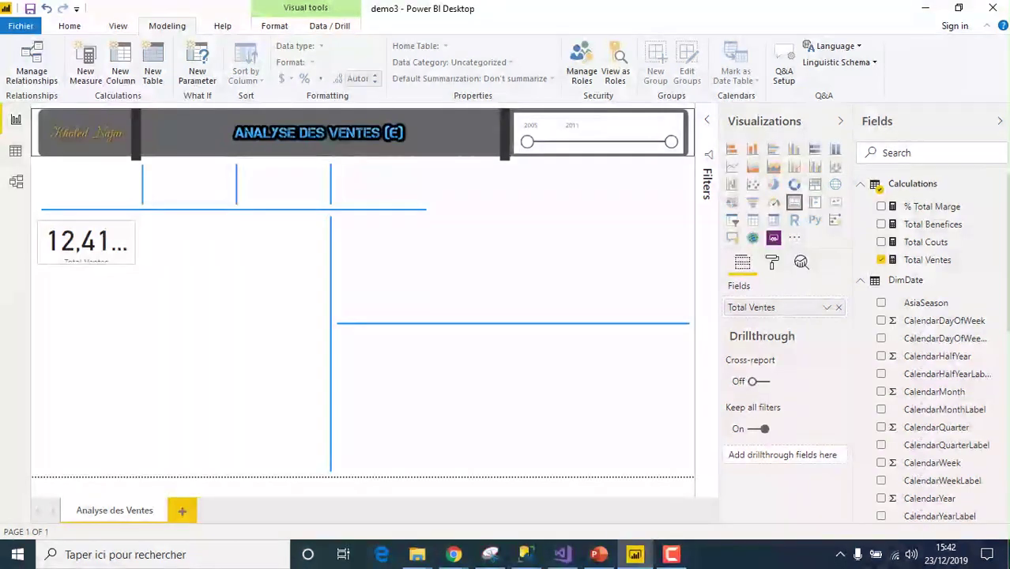
- Set the data label text size of the Total Ventes card to 30 pt
{"action": "left_click", "coordinate": [87, 241]}
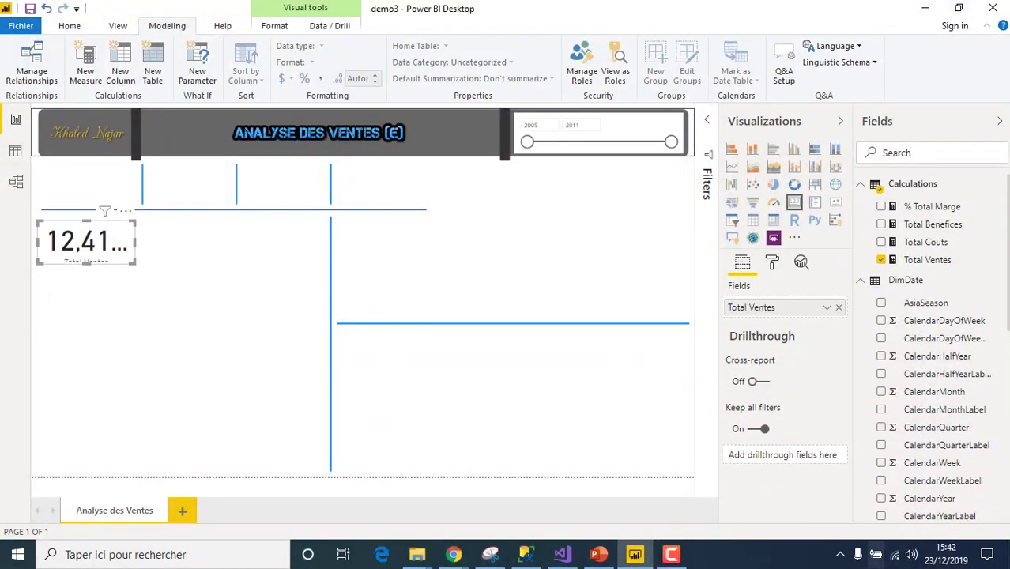
{"action": "left_click", "coordinate": [771, 261]}
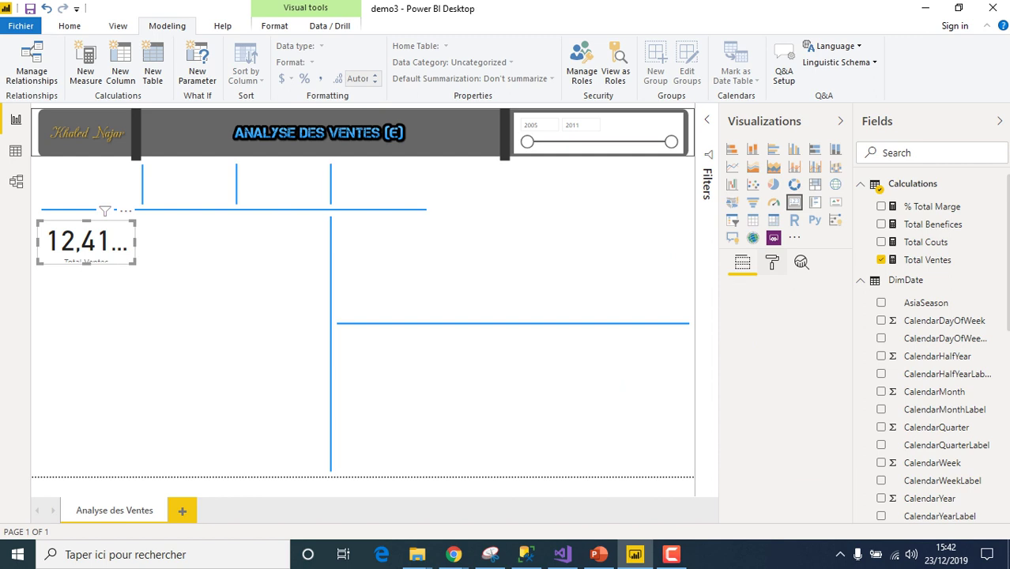
{"action": "left_click", "coordinate": [757, 316]}
{"action": "scroll", "coordinate": [786, 411], "scroll_direction": "down", "scroll_amount": 3}
{"action": "scroll", "coordinate": [786, 411], "scroll_direction": "up", "scroll_amount": 2}
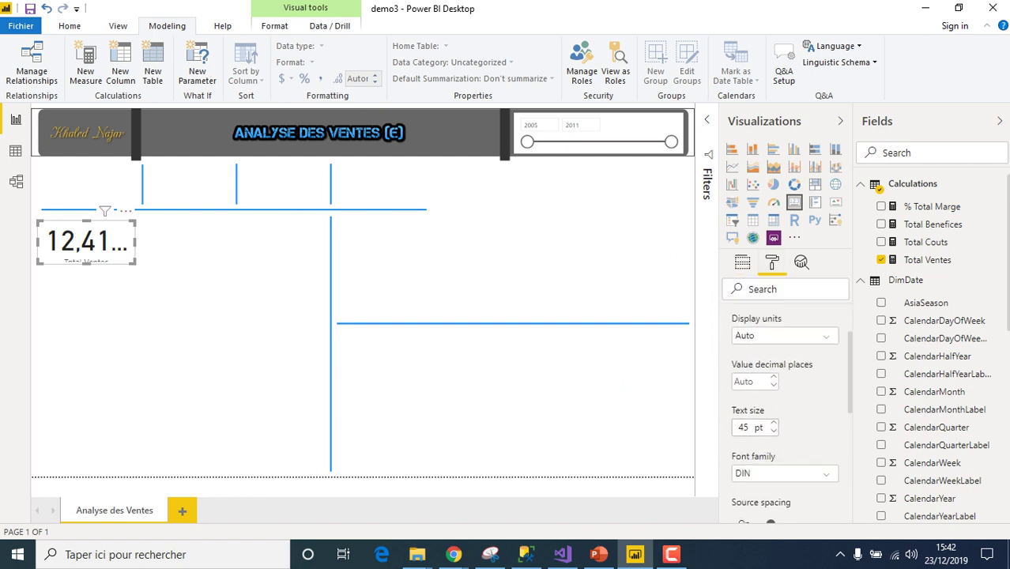
{"action": "double_click", "coordinate": [742, 426]}
{"action": "type", "text": "30"}
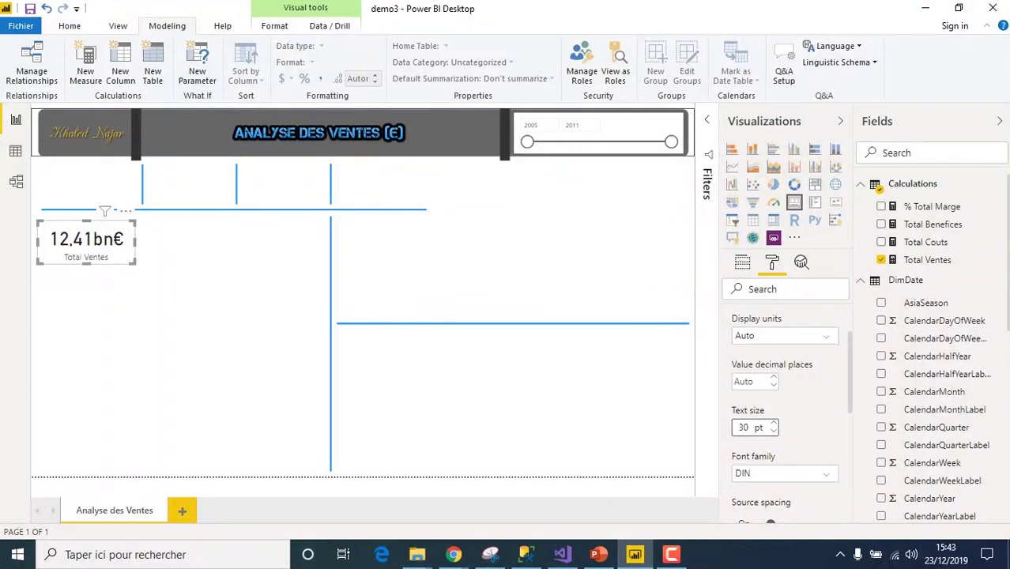
- Shrink the Total Ventes card further and place it in the first cell under the header banner
{"action": "key", "text": "Escape"}
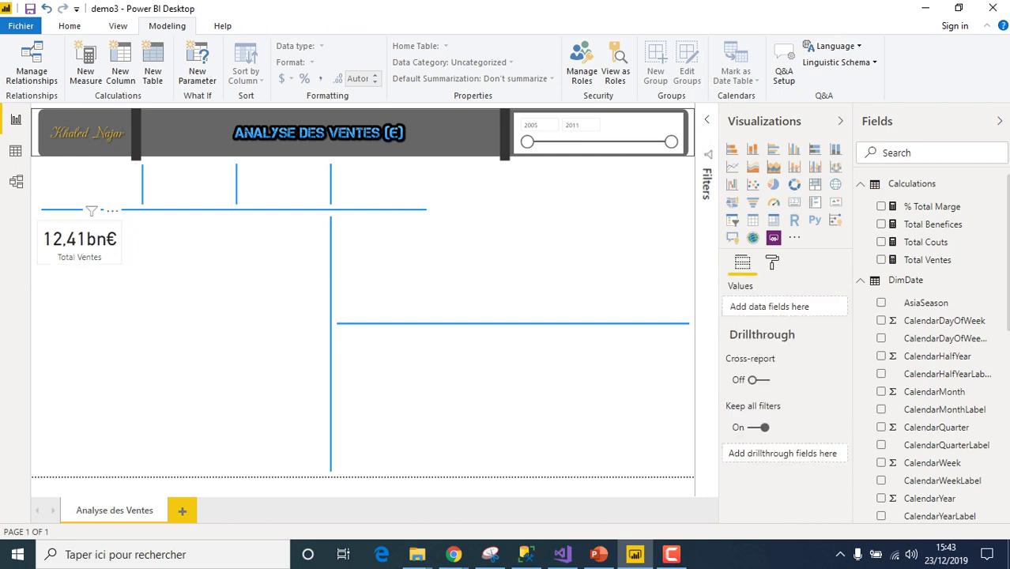
{"action": "left_click", "coordinate": [79, 240]}
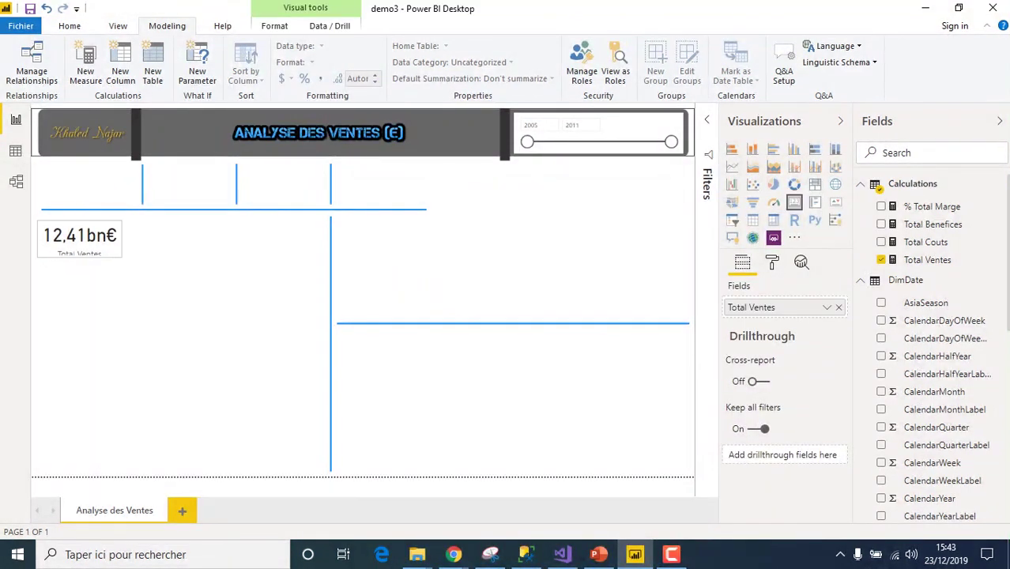
{"action": "key", "text": "Escape"}
{"action": "left_click_drag", "start_coordinate": [79, 237], "coordinate": [87, 182]}
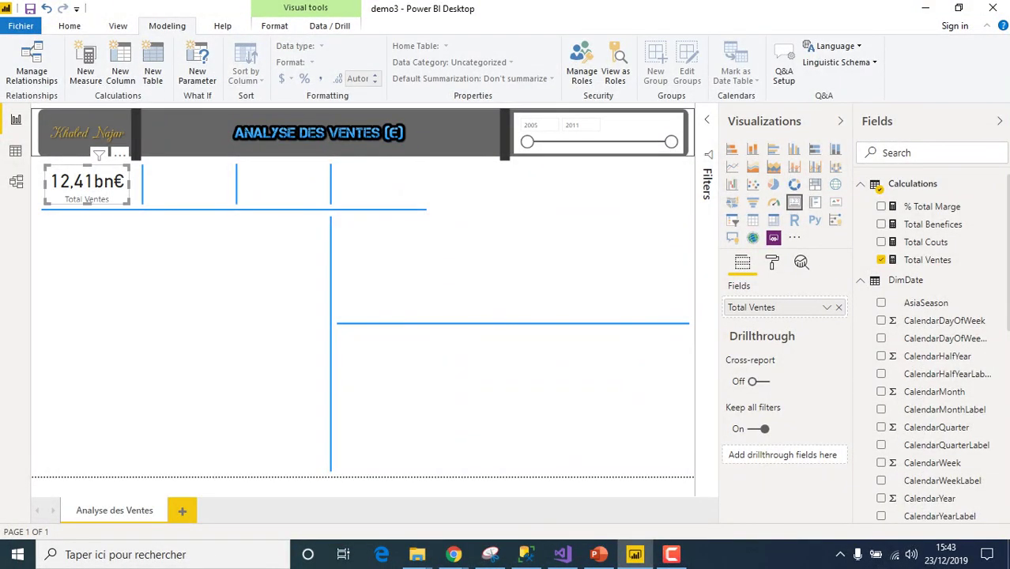
{"action": "key", "text": "Right"}
{"action": "key", "text": "Right"}
{"action": "key", "text": "Right"}
{"action": "key", "text": "Right"}
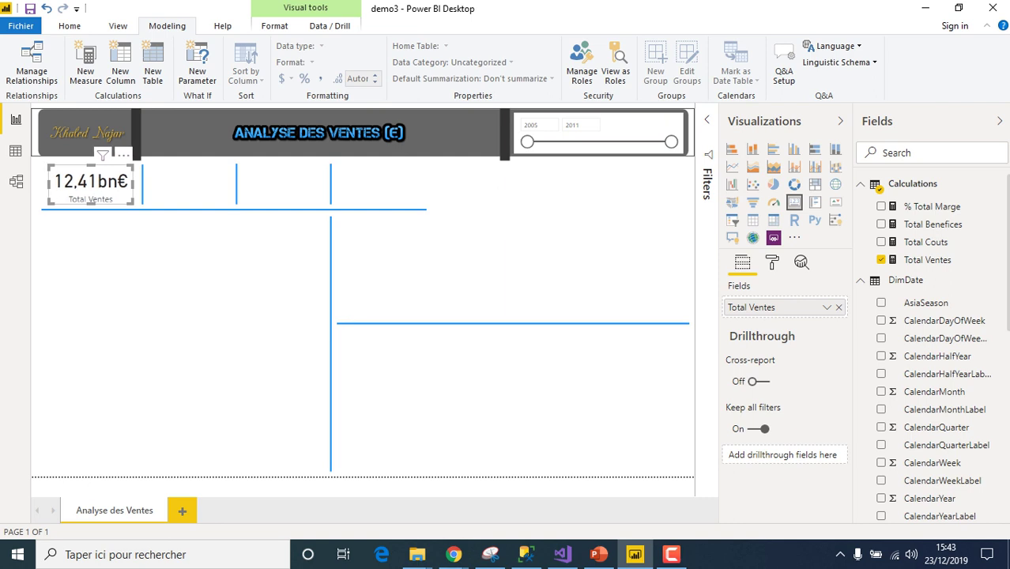
- Paste a copy of the Total Ventes card and place it in the second cell, level with the original
{"action": "key", "text": "ctrl+v"}
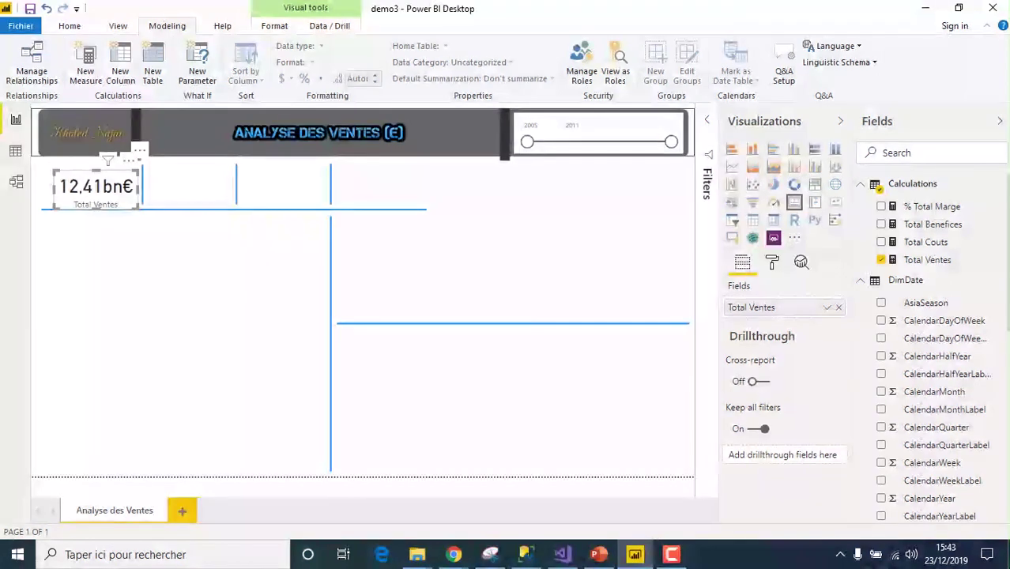
{"action": "key", "text": "Right"}
{"action": "key", "text": "Right"}
{"action": "key", "text": "Right"}
{"action": "key", "text": "Right"}
{"action": "key", "text": "Right"}
{"action": "key", "text": "Right"}
{"action": "key", "text": "Right"}
{"action": "key", "text": "Right"}
{"action": "key", "text": "Right"}
{"action": "key", "text": "Right"}
{"action": "key", "text": "Right"}
{"action": "key", "text": "Right"}
{"action": "key", "text": "Right"}
{"action": "key", "text": "Right"}
{"action": "key", "text": "Right"}
{"action": "key", "text": "Right"}
{"action": "key", "text": "Right"}
{"action": "key", "text": "Right"}
{"action": "key", "text": "Right"}
{"action": "key", "text": "Right"}
{"action": "key", "text": "Right"}
{"action": "key", "text": "Right"}
{"action": "key", "text": "Right"}
{"action": "key", "text": "Right"}
{"action": "key", "text": "Right"}
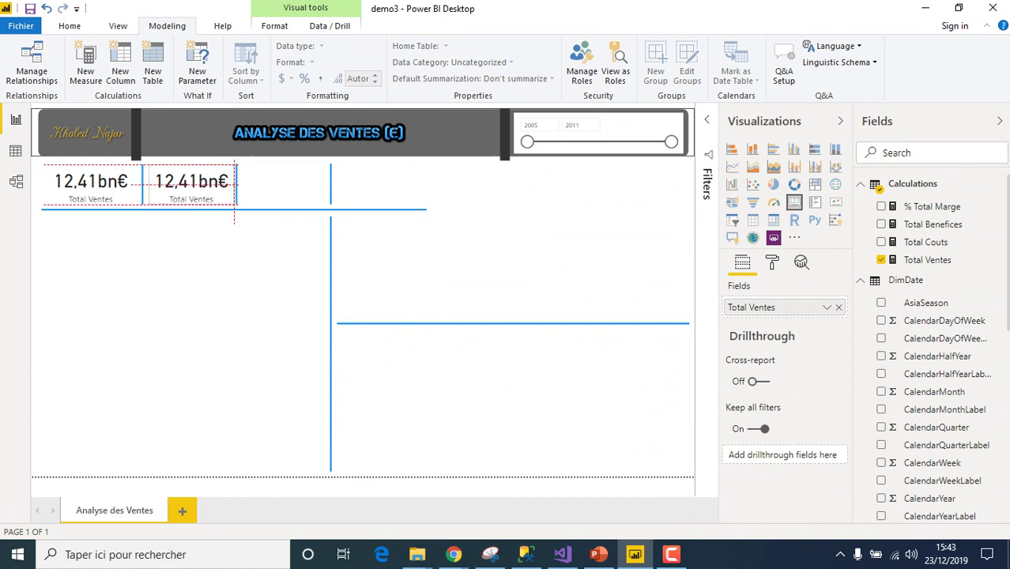
{"action": "key", "text": "Escape"}
- Paste another copy of the Total Ventes card and align it in the third cell of the row
{"action": "left_click", "coordinate": [91, 186]}
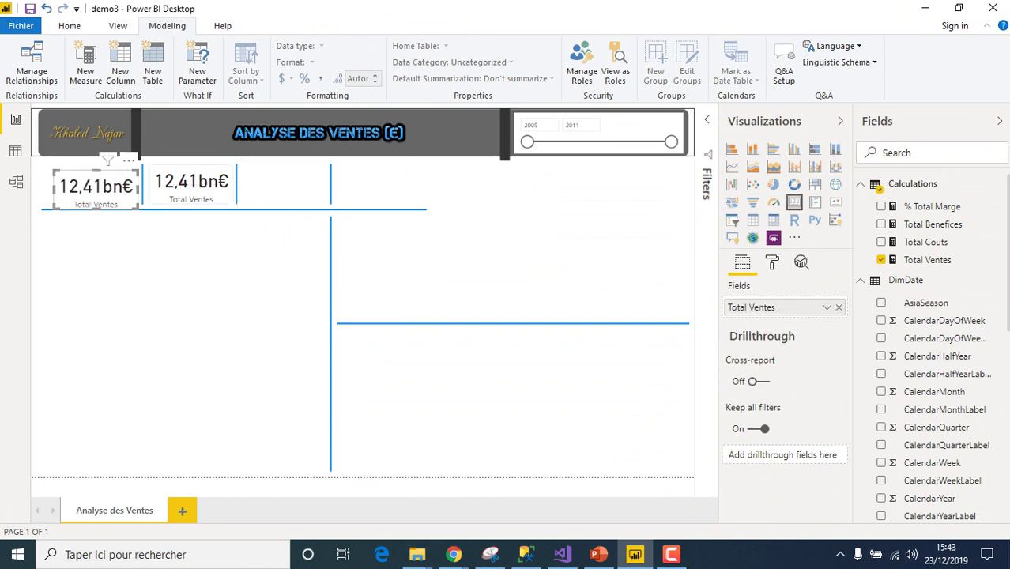
{"action": "key", "text": "ctrl+v"}
{"action": "key", "text": "Up"}
{"action": "key", "text": "Up"}
{"action": "key", "text": "Up"}
{"action": "key", "text": "Up"}
{"action": "key", "text": "Up"}
{"action": "key", "text": "Right"}
{"action": "key", "text": "Right"}
{"action": "key", "text": "Right"}
{"action": "key", "text": "Up"}
{"action": "key", "text": "Up"}
{"action": "key", "text": "Up"}
{"action": "key", "text": "Up"}
{"action": "key", "text": "Up"}
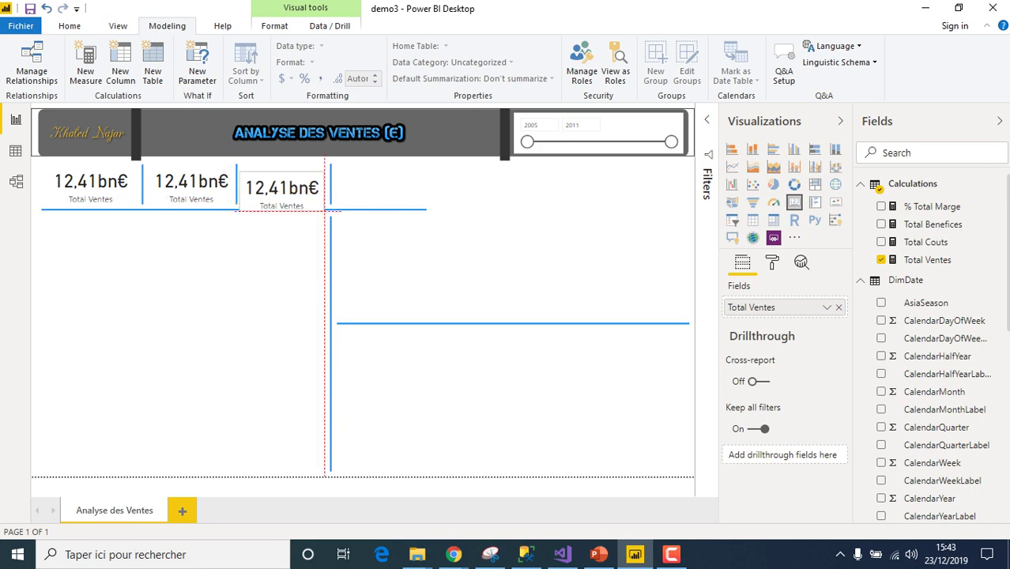
{"action": "key", "text": "Down"}
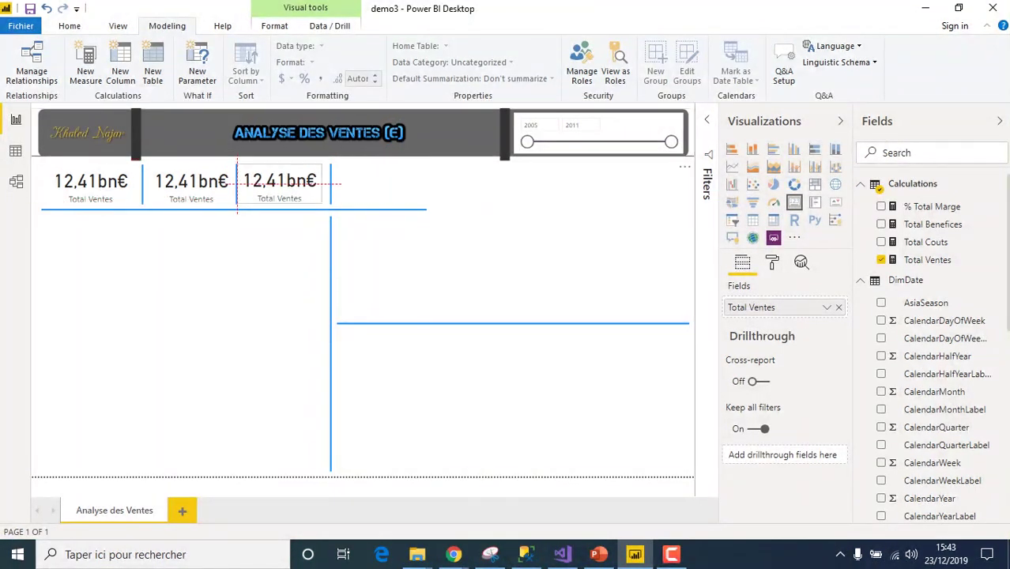
{"action": "key", "text": "Escape"}
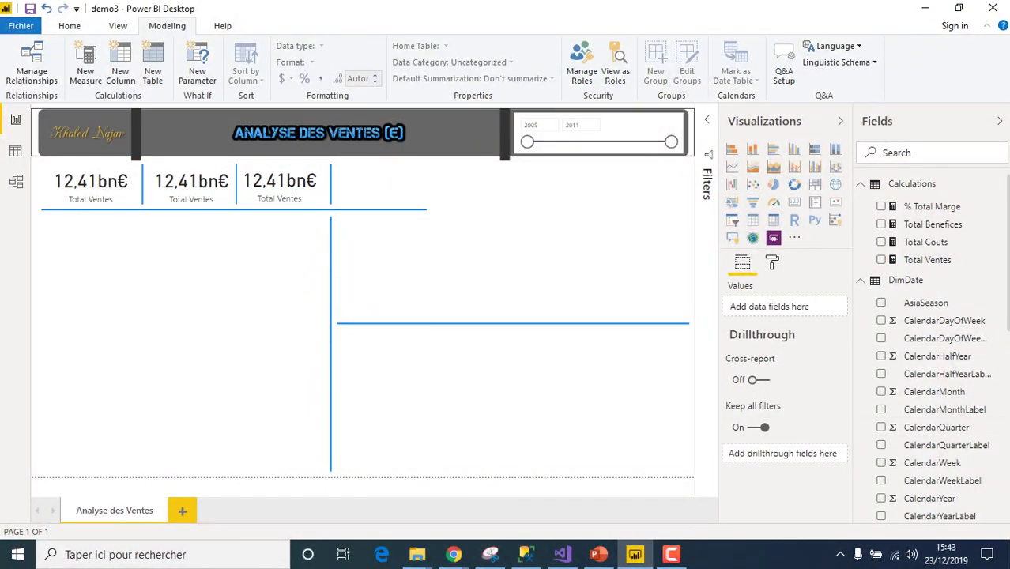
- Duplicate the first Total Ventes card and place the copy in the fourth cell of the row
{"action": "left_click", "coordinate": [91, 186]}
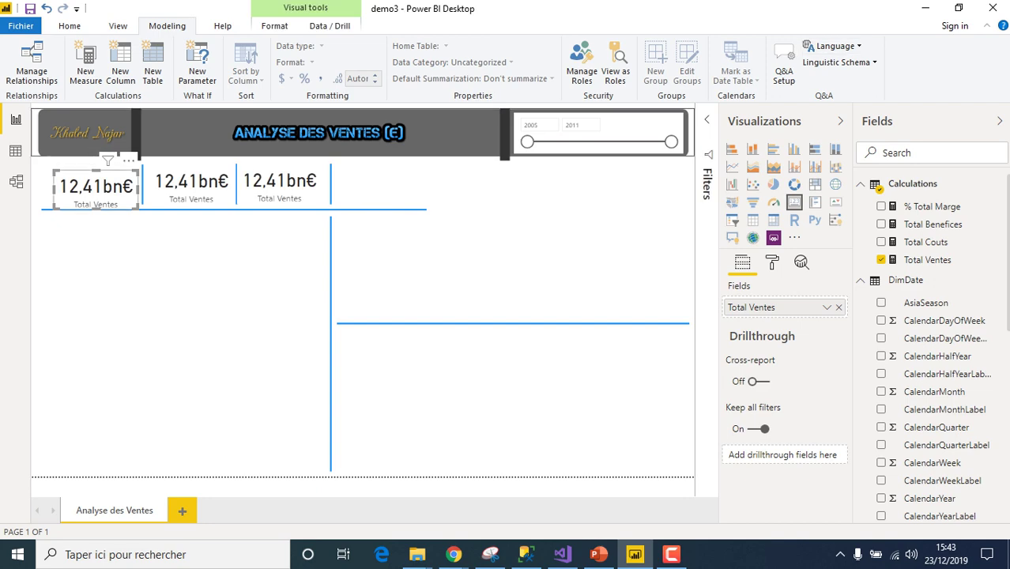
{"action": "key", "text": "ctrl+c"}
{"action": "key", "text": "ctrl+v"}
{"action": "left_click_drag", "start_coordinate": [96, 185], "coordinate": [380, 186]}
{"action": "left_click", "coordinate": [198, 237]}
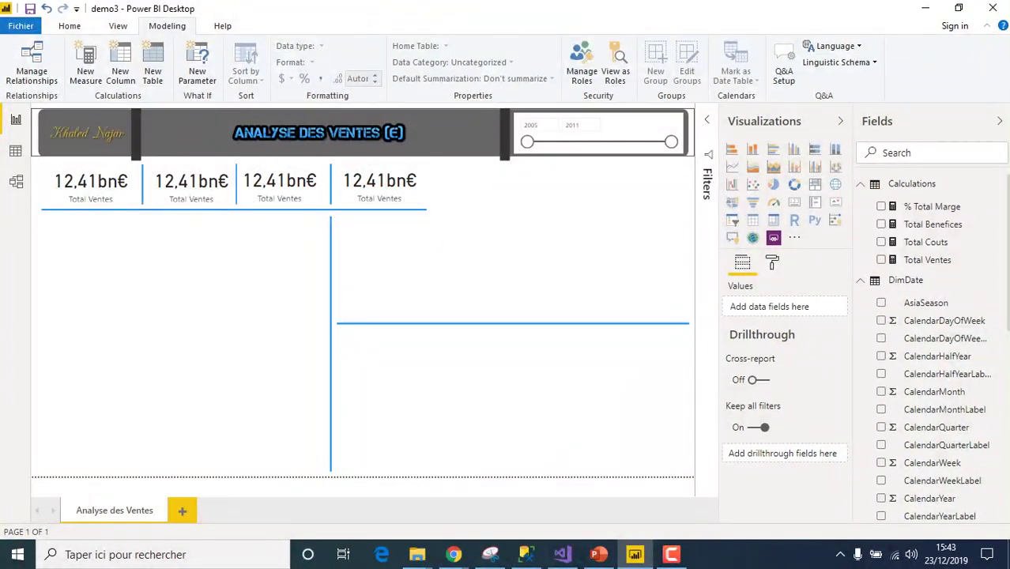
- Replace the measures of the second, third and fourth cards with Total Couts, Total Benefices and % Total Marge respectively
{"action": "left_click", "coordinate": [192, 186]}
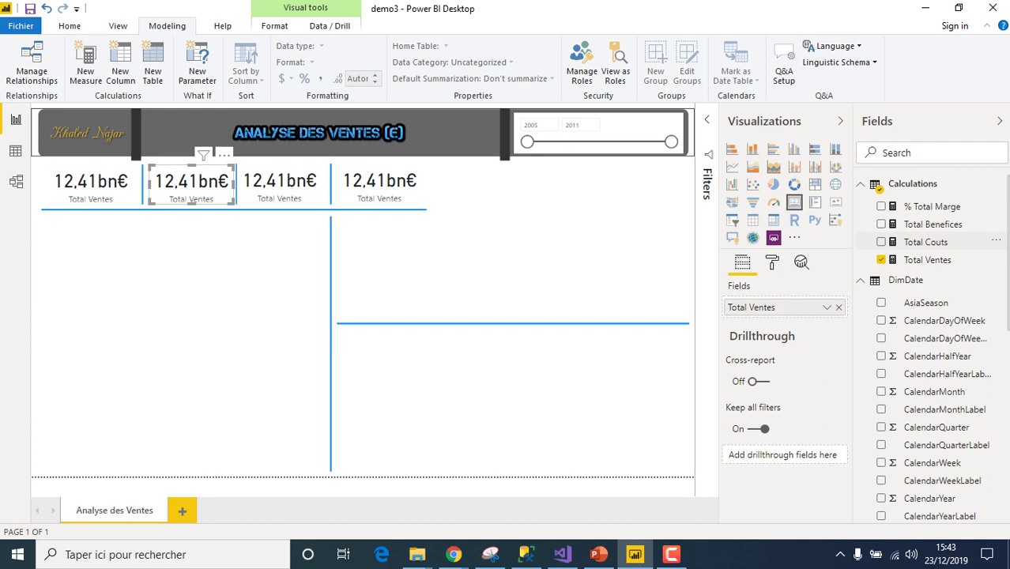
{"action": "left_click_drag", "start_coordinate": [924, 242], "coordinate": [782, 307]}
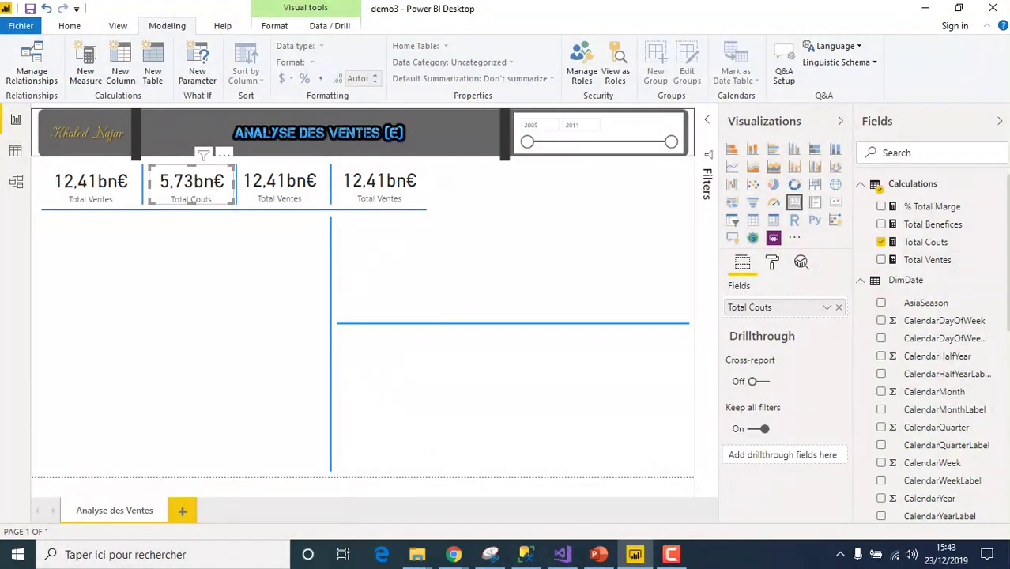
{"action": "left_click", "coordinate": [280, 185]}
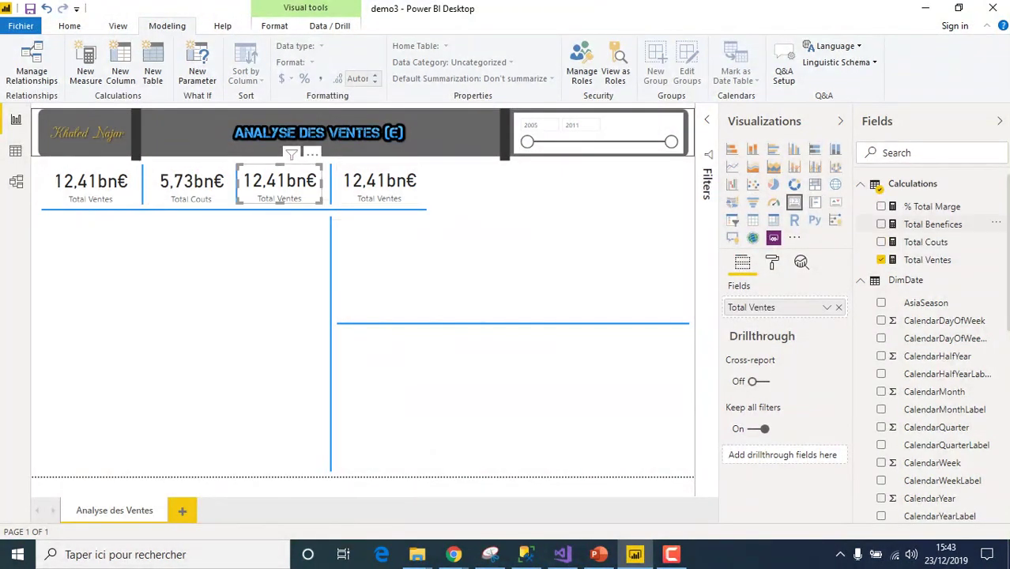
{"action": "left_click_drag", "start_coordinate": [932, 224], "coordinate": [782, 307]}
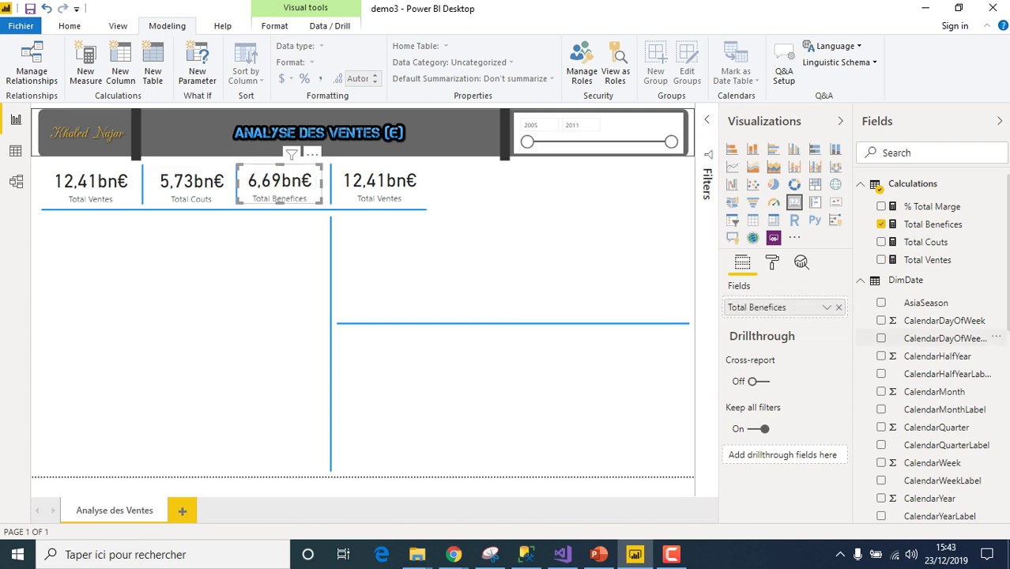
{"action": "left_click", "coordinate": [379, 185]}
{"action": "left_click_drag", "start_coordinate": [932, 206], "coordinate": [782, 307]}
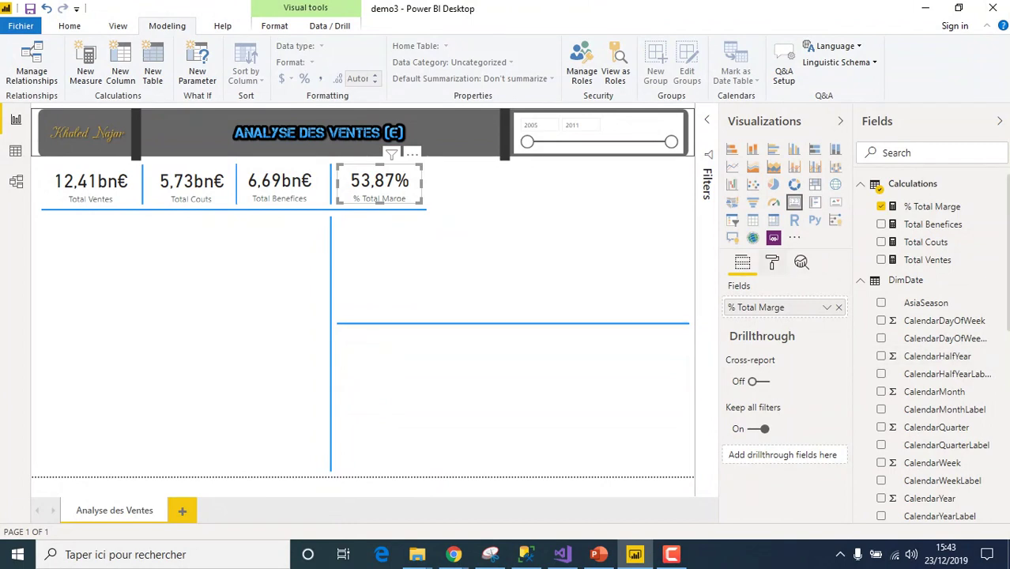
- Give the data label of the % Total Marge card a custom yellow color
{"action": "left_click", "coordinate": [772, 261]}
{"action": "left_click", "coordinate": [756, 317]}
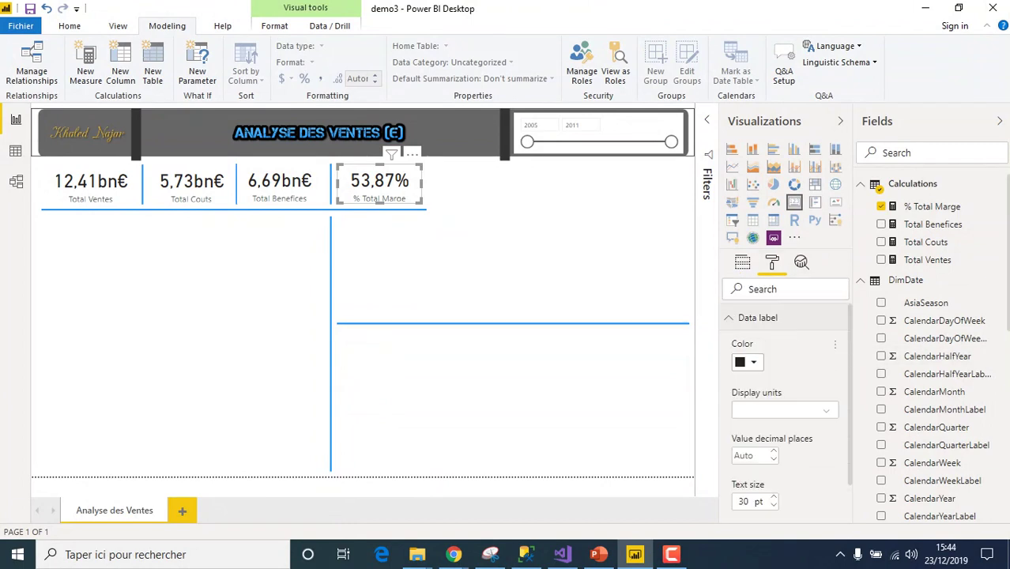
{"action": "left_click", "coordinate": [746, 362]}
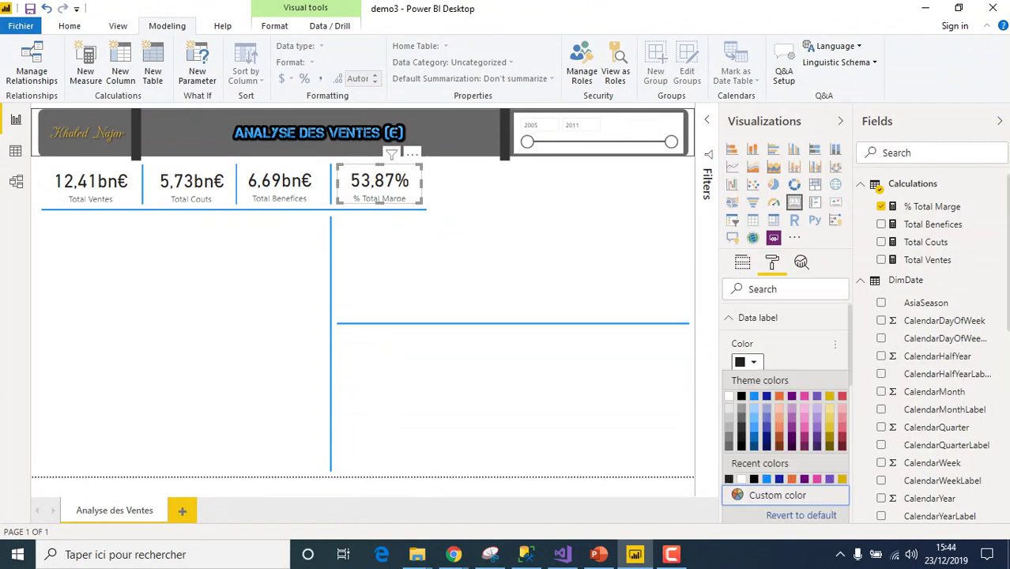
{"action": "left_click", "coordinate": [778, 495]}
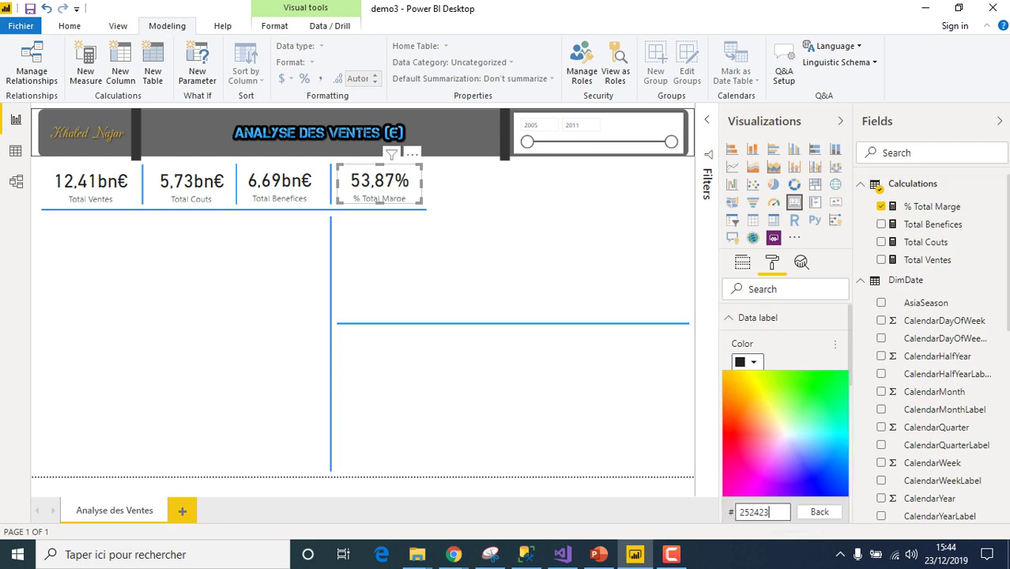
{"action": "left_click", "coordinate": [753, 377]}
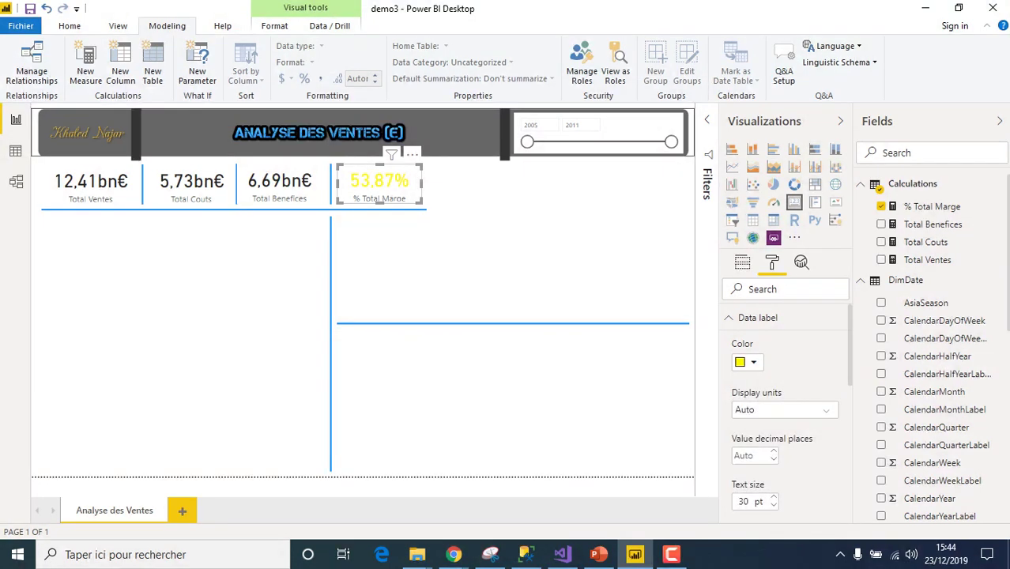
{"action": "key", "text": "Escape"}
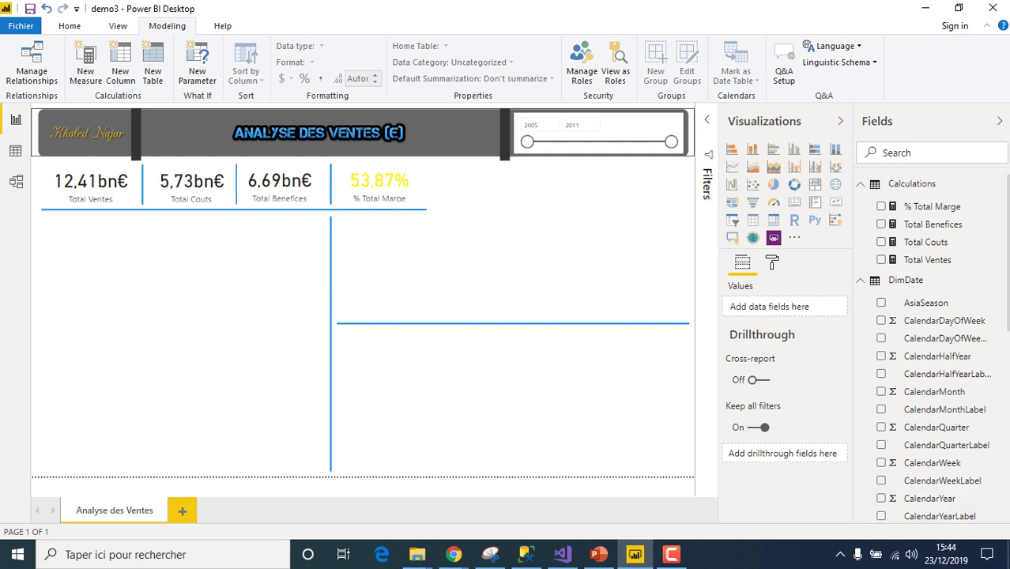
- Nudge the long vertical divider line rightward until it meets the start of the middle horizontal line
{"action": "left_click", "coordinate": [331, 344]}
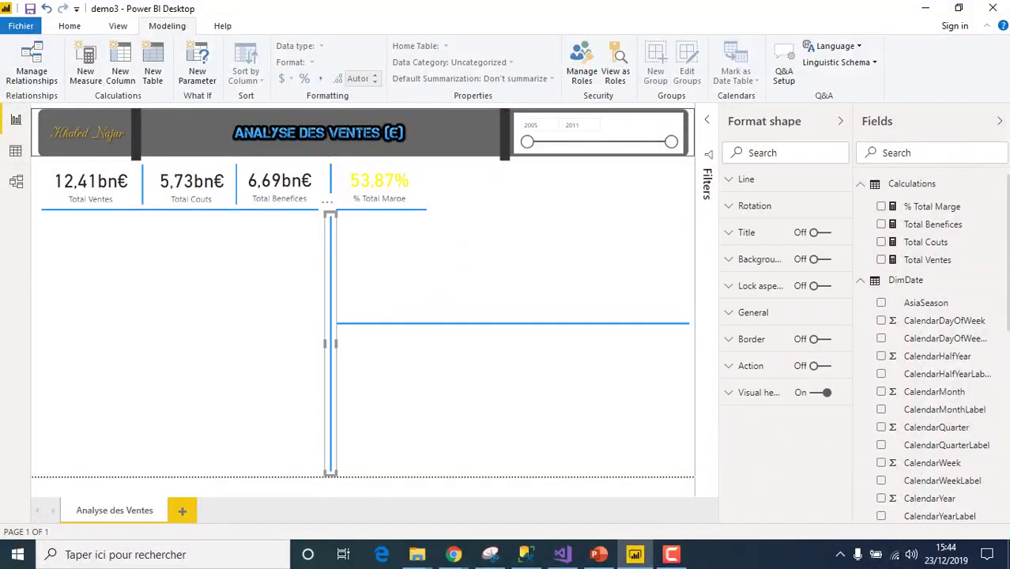
{"action": "key", "text": "Right"}
{"action": "key", "text": "Right"}
{"action": "key", "text": "Right"}
{"action": "key", "text": "Right"}
{"action": "key", "text": "Right"}
{"action": "key", "text": "Right"}
{"action": "key", "text": "Right"}
{"action": "key", "text": "Right"}
{"action": "key", "text": "Right"}
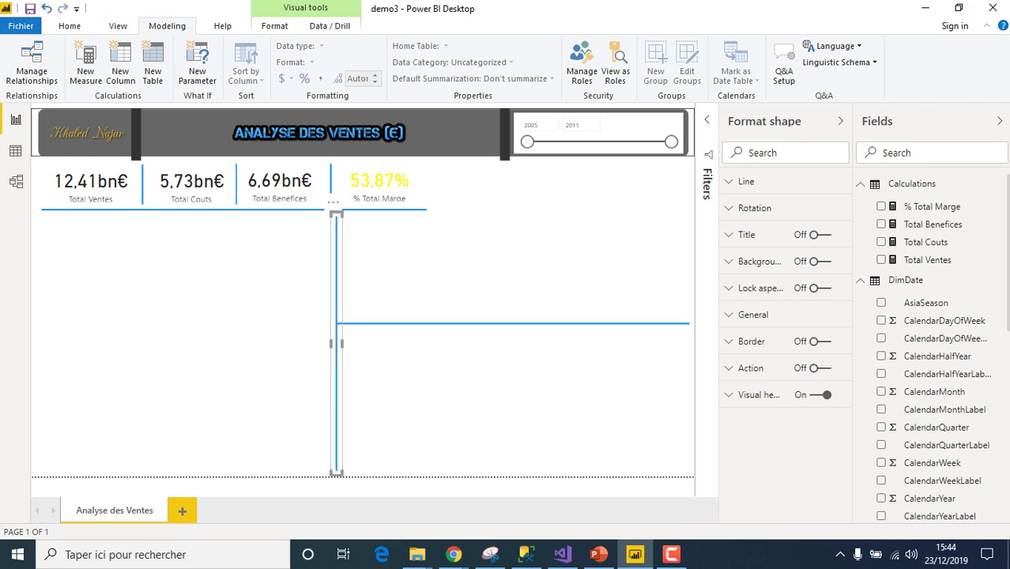
{"action": "key", "text": "Escape"}
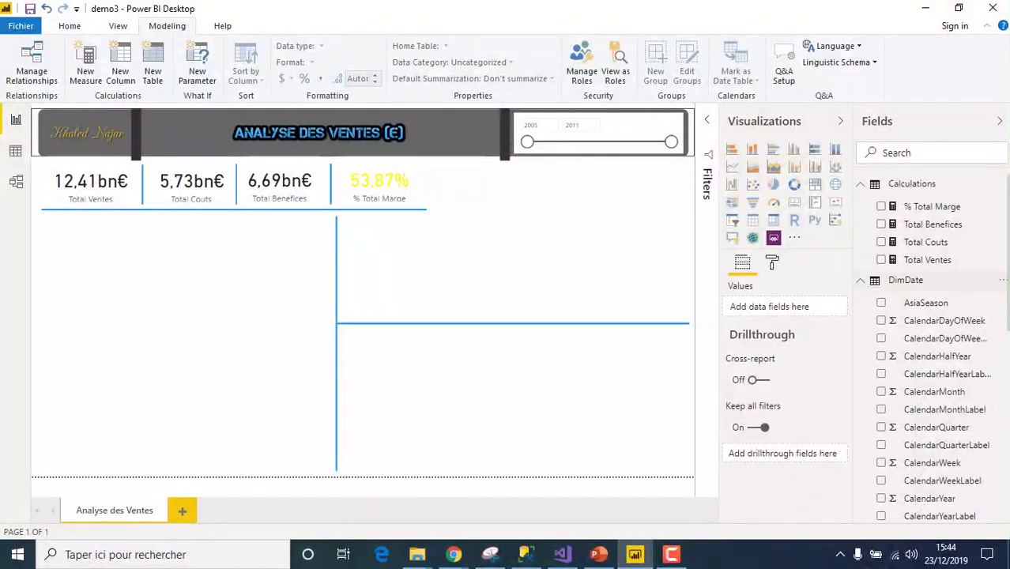
- Insert a table in the area beside the long vertical divider, listing CalendarYear without summarization and CalendarMonthLabel
{"action": "left_click", "coordinate": [752, 221]}
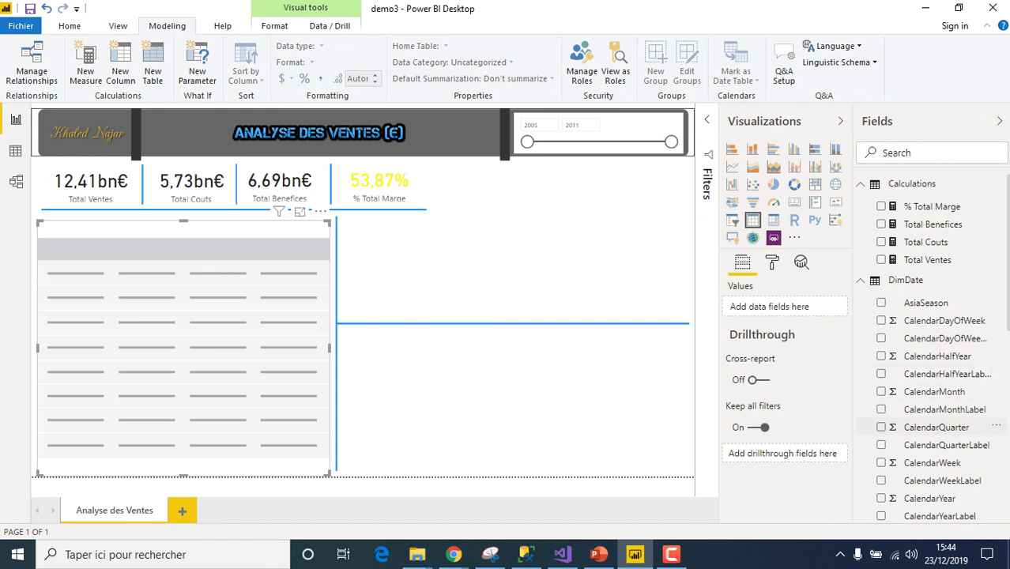
{"action": "scroll", "coordinate": [928, 347], "scroll_direction": "down", "scroll_amount": 5}
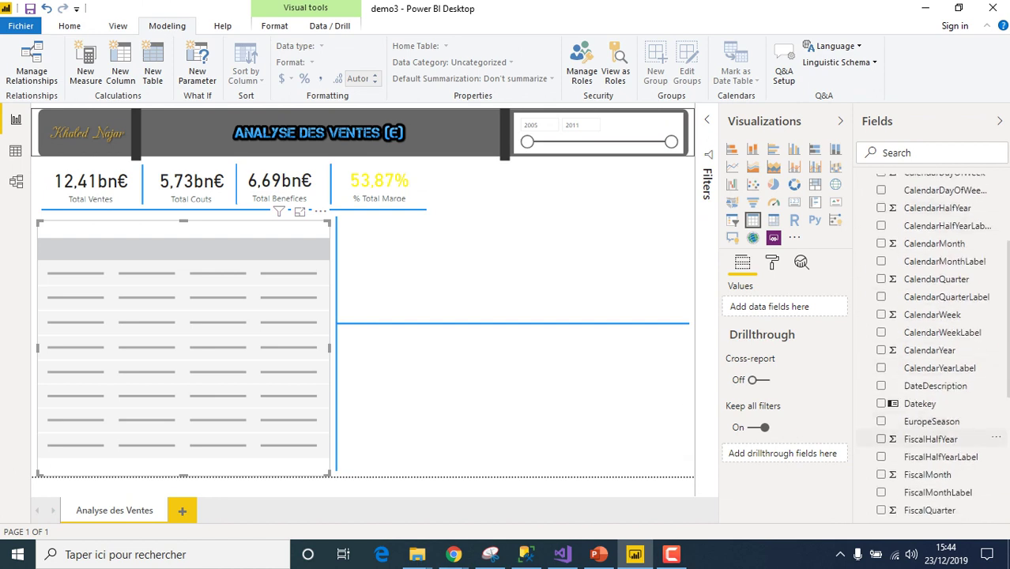
{"action": "left_click_drag", "start_coordinate": [929, 350], "coordinate": [198, 300]}
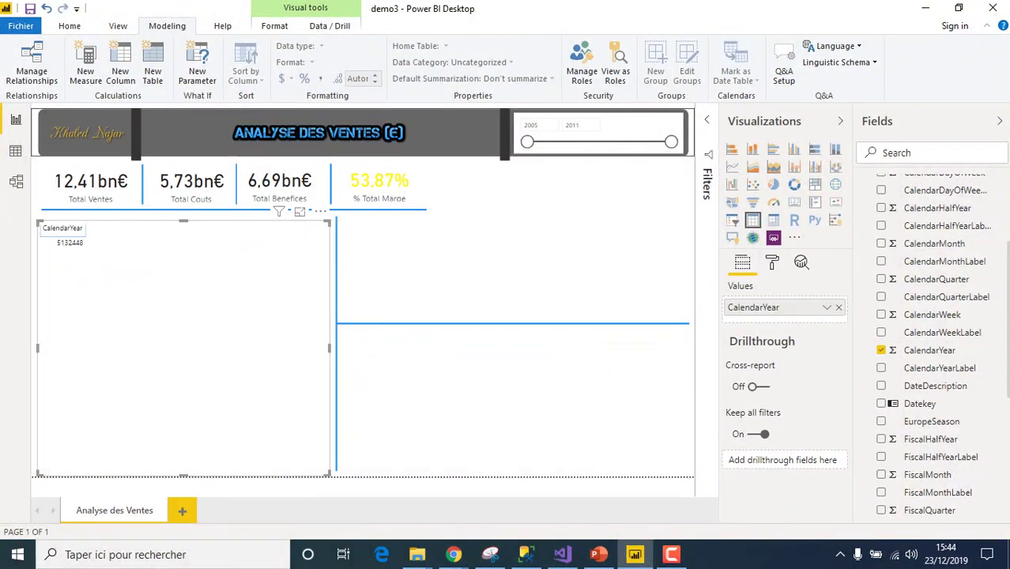
{"action": "left_click", "coordinate": [826, 308]}
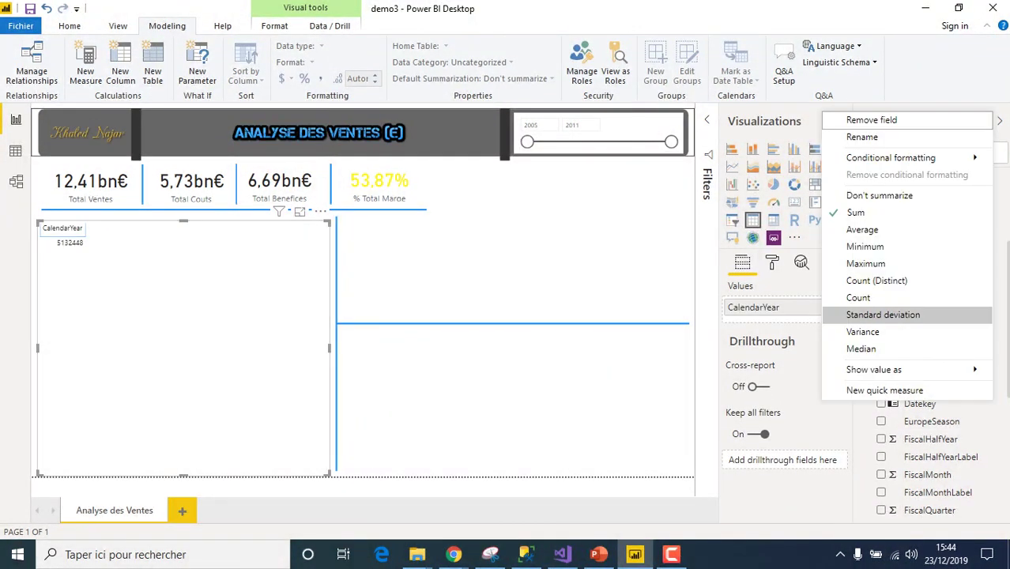
{"action": "left_click", "coordinate": [838, 196]}
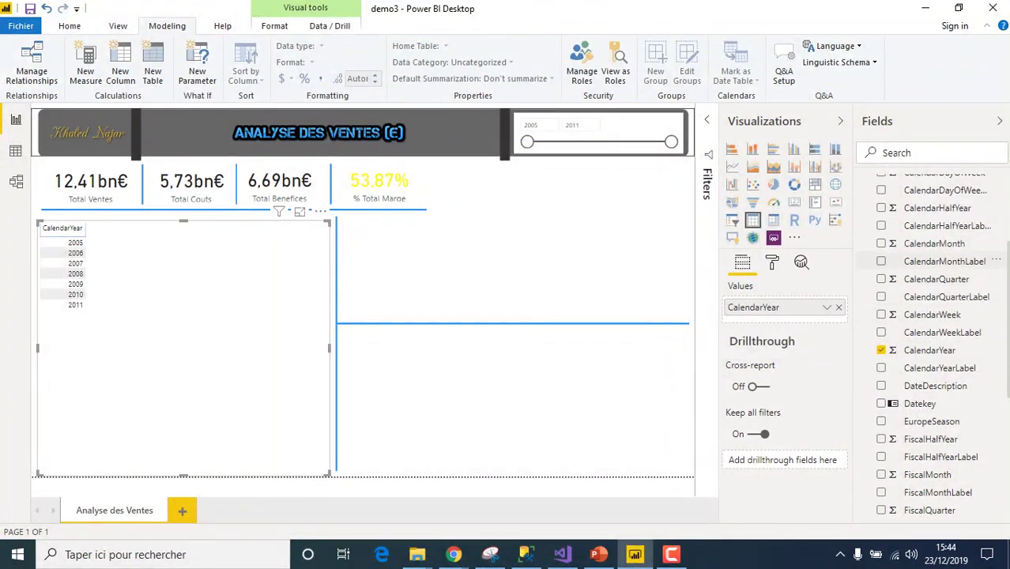
{"action": "left_click_drag", "start_coordinate": [944, 260], "coordinate": [139, 234]}
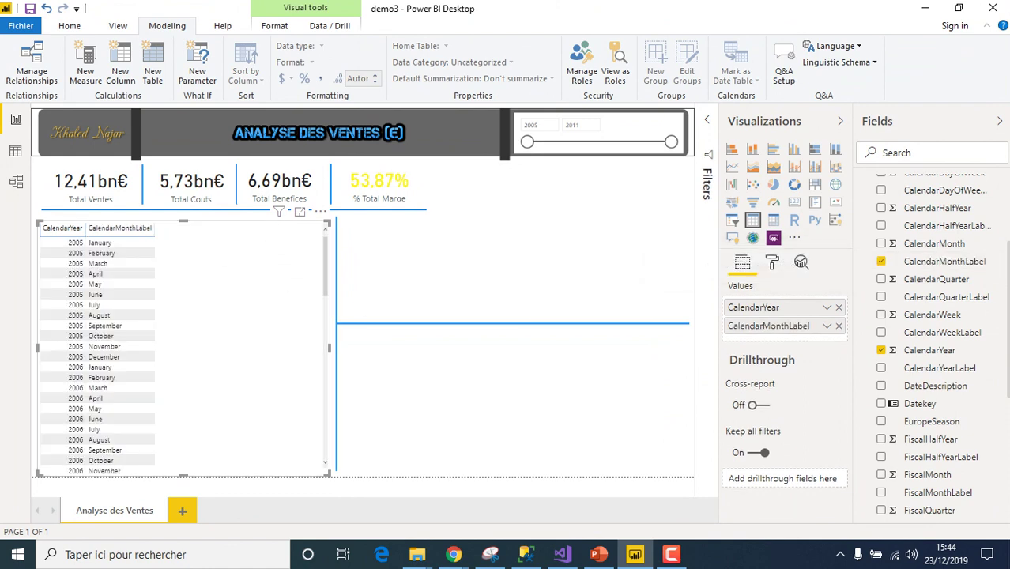
- Add Total Ventes, Total Couts, Total Benefices and % Total Marge to the table, widening it so that all columns fit
{"action": "scroll", "coordinate": [932, 347], "scroll_direction": "up", "scroll_amount": 4}
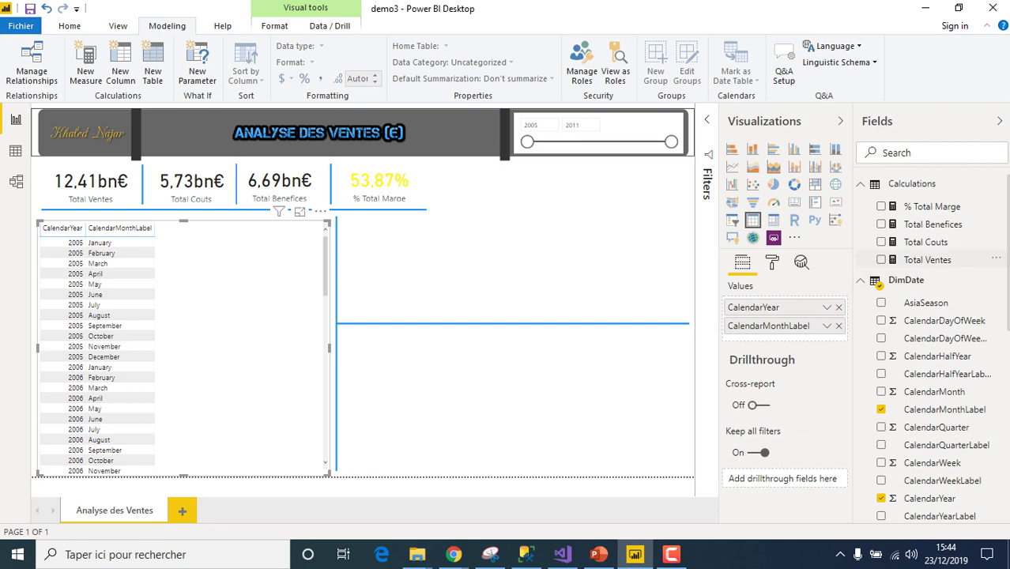
{"action": "left_click_drag", "start_coordinate": [924, 259], "coordinate": [214, 249]}
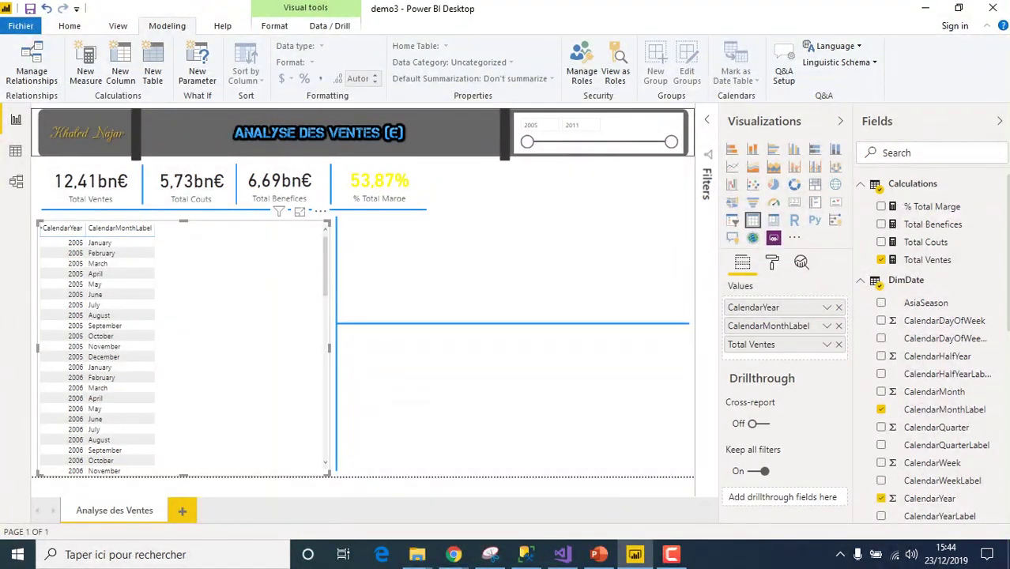
{"action": "left_click_drag", "start_coordinate": [926, 242], "coordinate": [213, 257]}
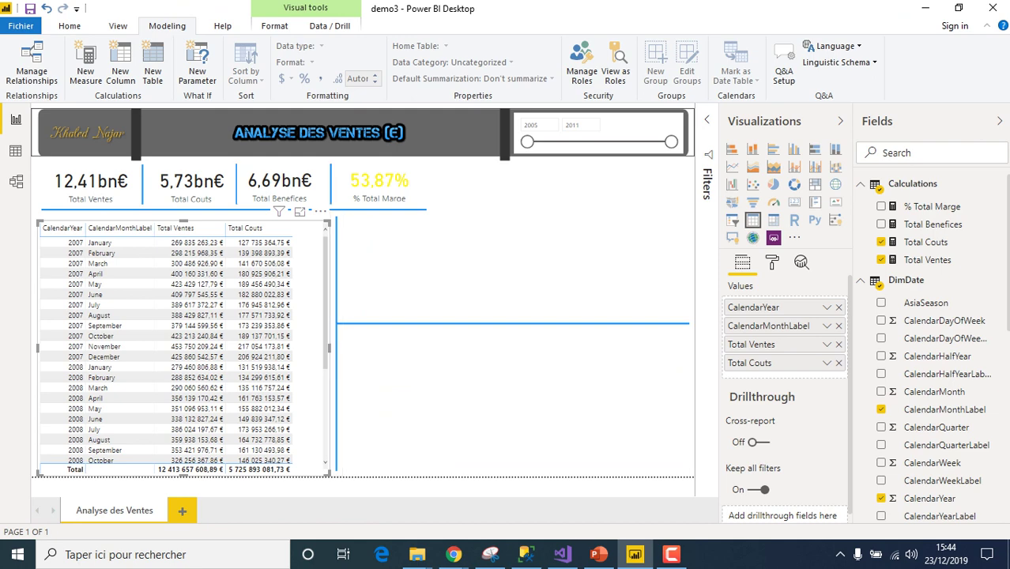
{"action": "left_click_drag", "start_coordinate": [331, 219], "coordinate": [460, 220]}
{"action": "left_click_drag", "start_coordinate": [932, 223], "coordinate": [324, 235]}
{"action": "left_click_drag", "start_coordinate": [932, 206], "coordinate": [380, 245]}
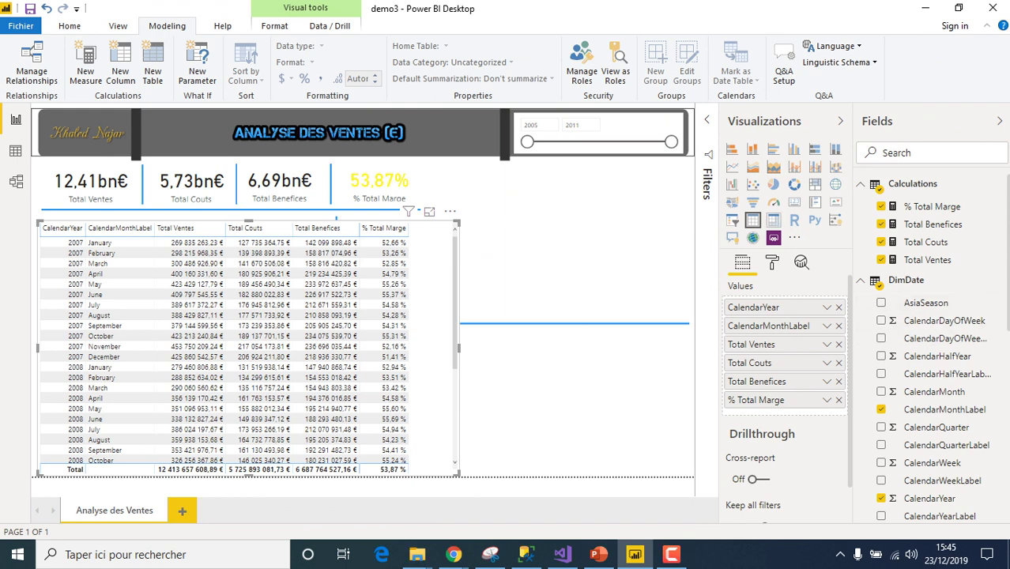
- Convert the table to a matrix with CalendarMonthLabel under CalendarYear in the rows, and shrink it to fit beside the vertical divider
{"action": "left_click", "coordinate": [773, 220]}
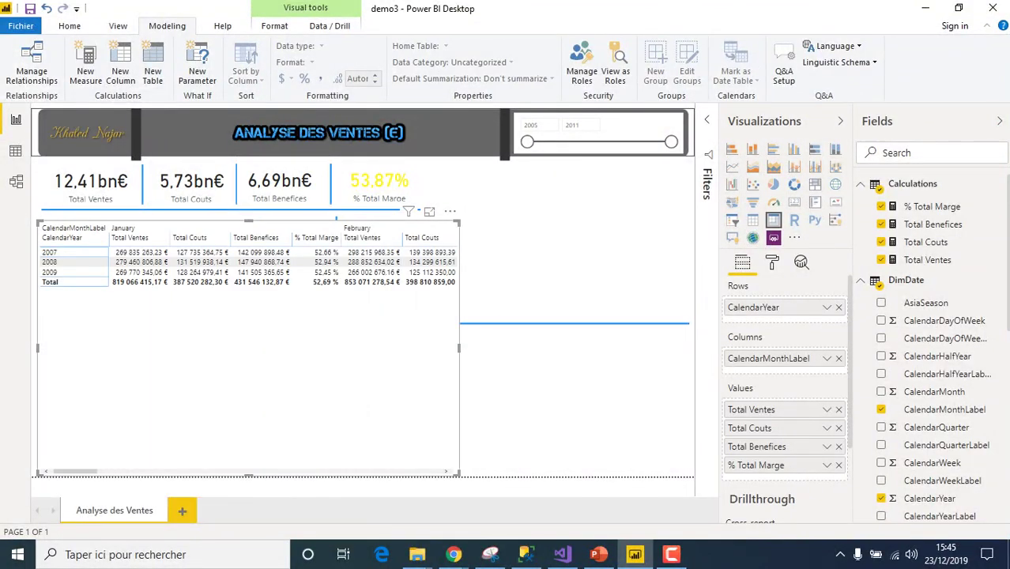
{"action": "scroll", "coordinate": [247, 348], "scroll_direction": "right", "scroll_amount": 5}
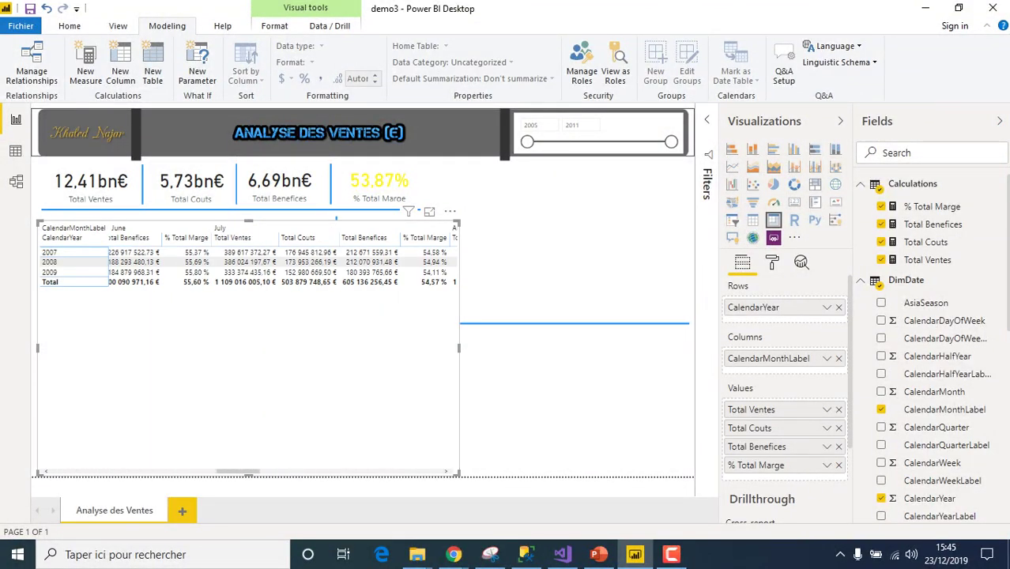
{"action": "scroll", "coordinate": [248, 348], "scroll_direction": "left", "scroll_amount": 5}
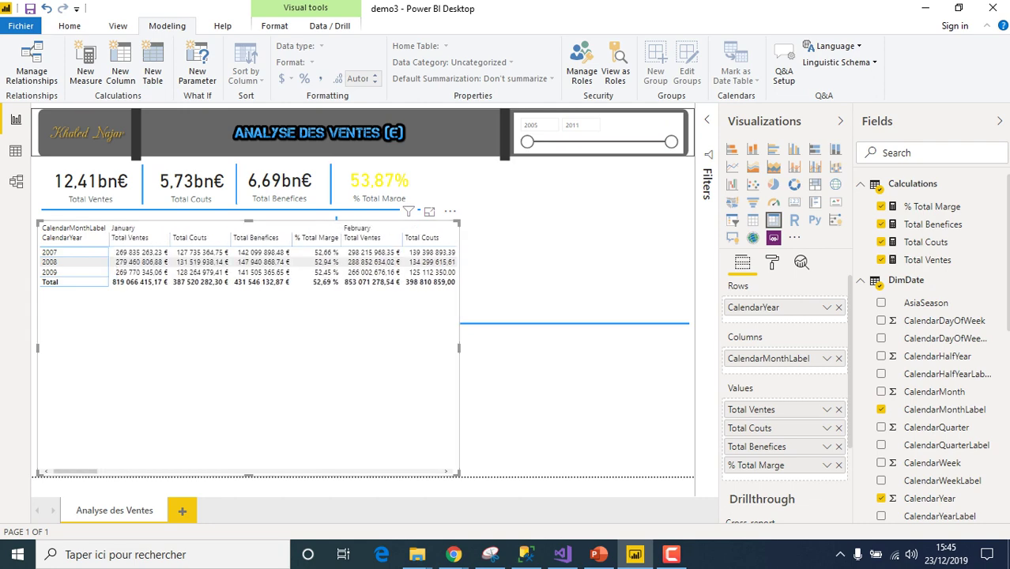
{"action": "left_click_drag", "start_coordinate": [767, 358], "coordinate": [760, 318]}
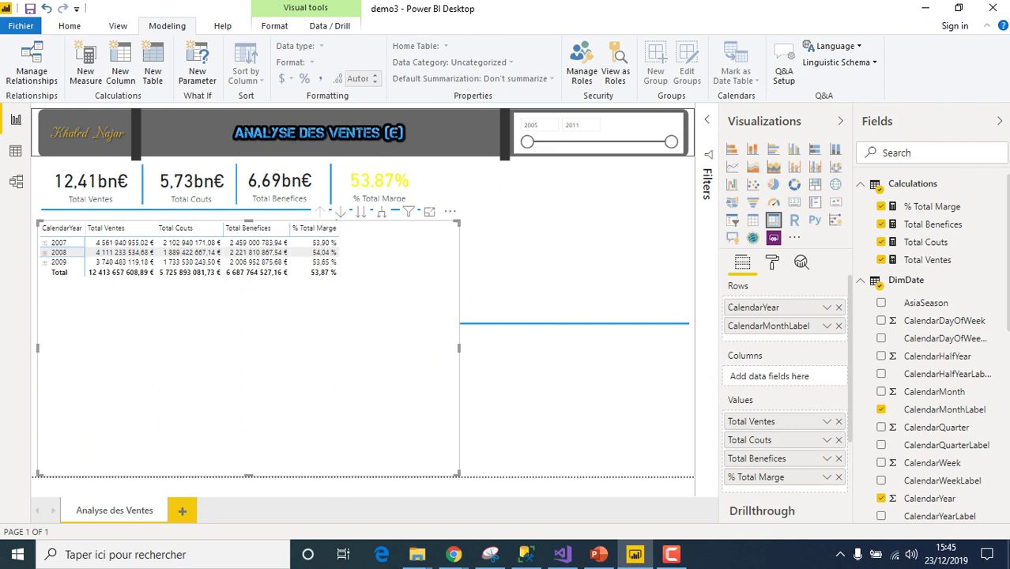
{"action": "left_click_drag", "start_coordinate": [459, 474], "coordinate": [337, 313]}
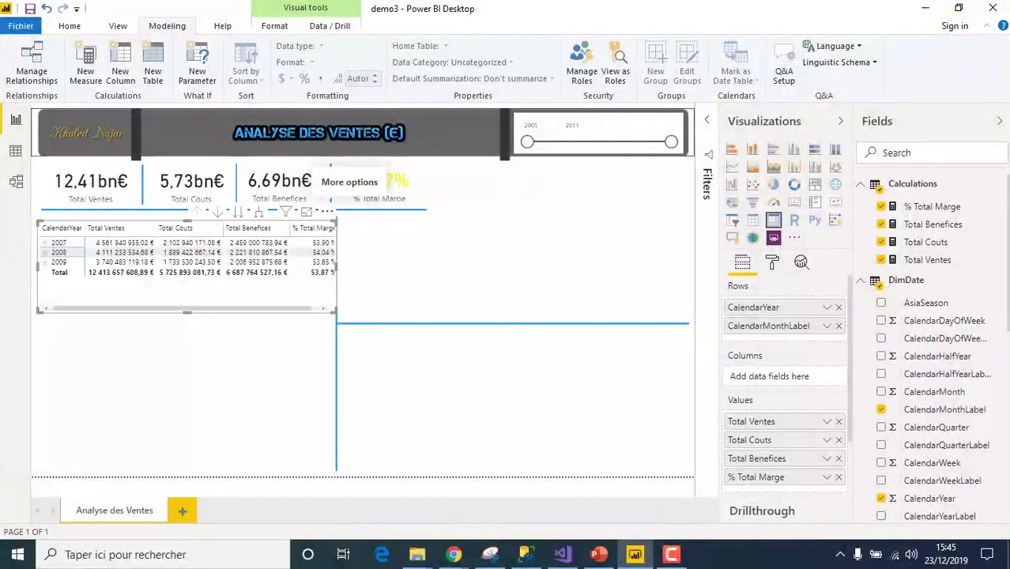
- Expand the year 2007 in the matrix and select January to filter the KPI cards
{"action": "left_click", "coordinate": [327, 211]}
{"action": "mouse_move", "coordinate": [399, 331]}
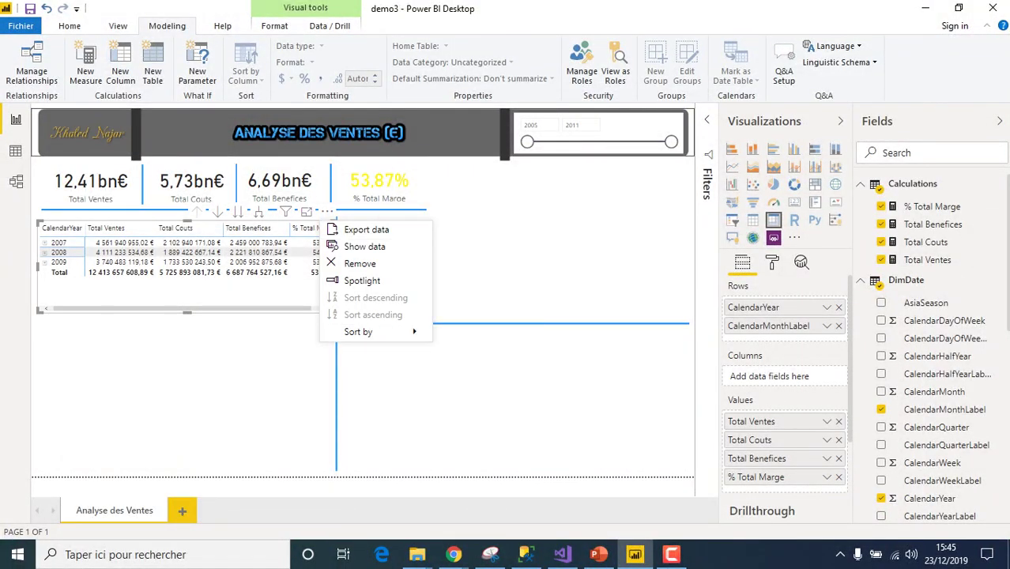
{"action": "key", "text": "Escape"}
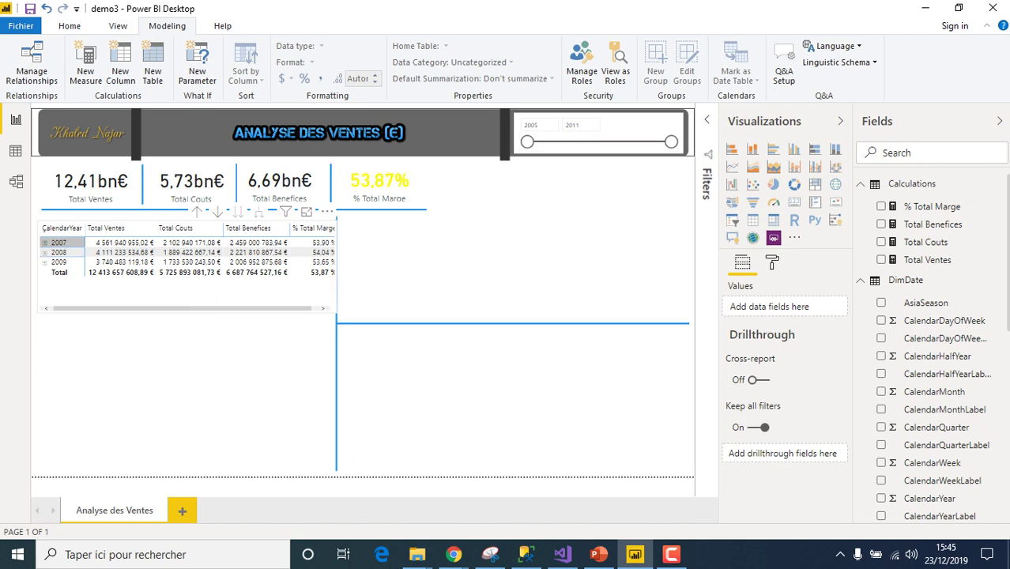
{"action": "left_click", "coordinate": [44, 242]}
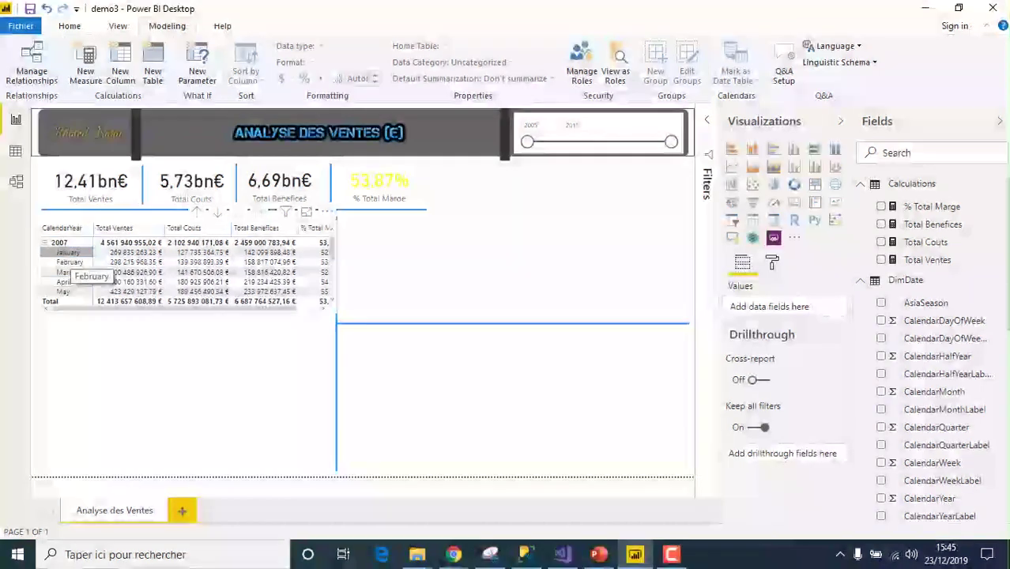
{"action": "left_click", "coordinate": [68, 251]}
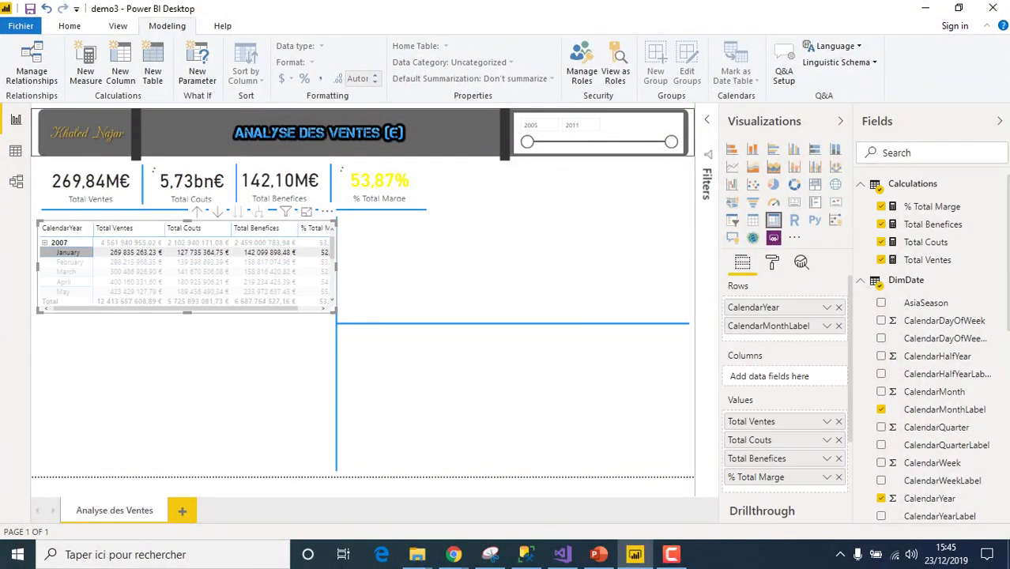
- Sort the matrix by CalendarYear and enlarge it slightly, clearing the January selection
{"action": "left_click", "coordinate": [326, 211]}
{"action": "mouse_move", "coordinate": [359, 332]}
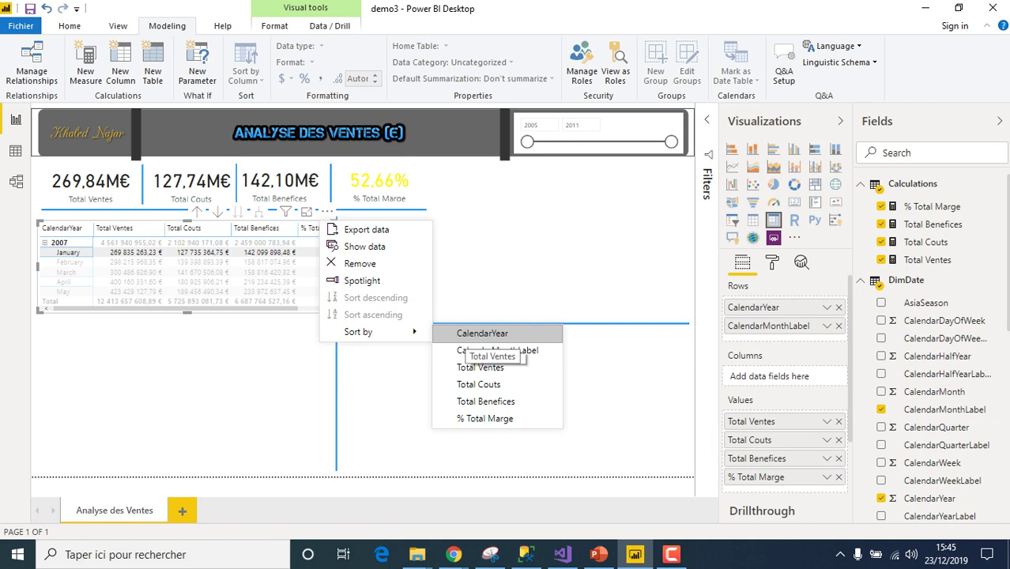
{"action": "left_click", "coordinate": [474, 335]}
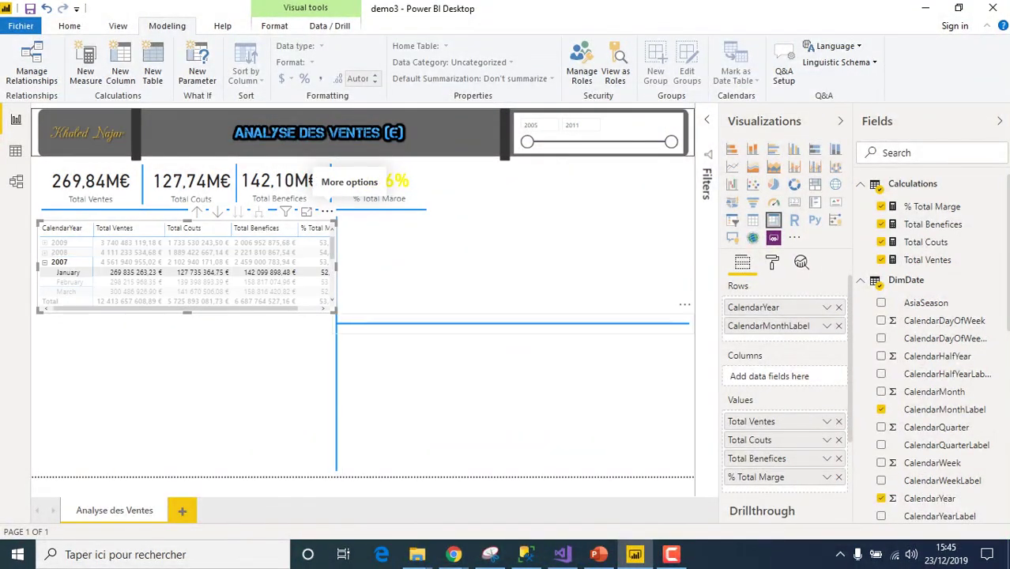
{"action": "left_click_drag", "start_coordinate": [335, 311], "coordinate": [348, 331]}
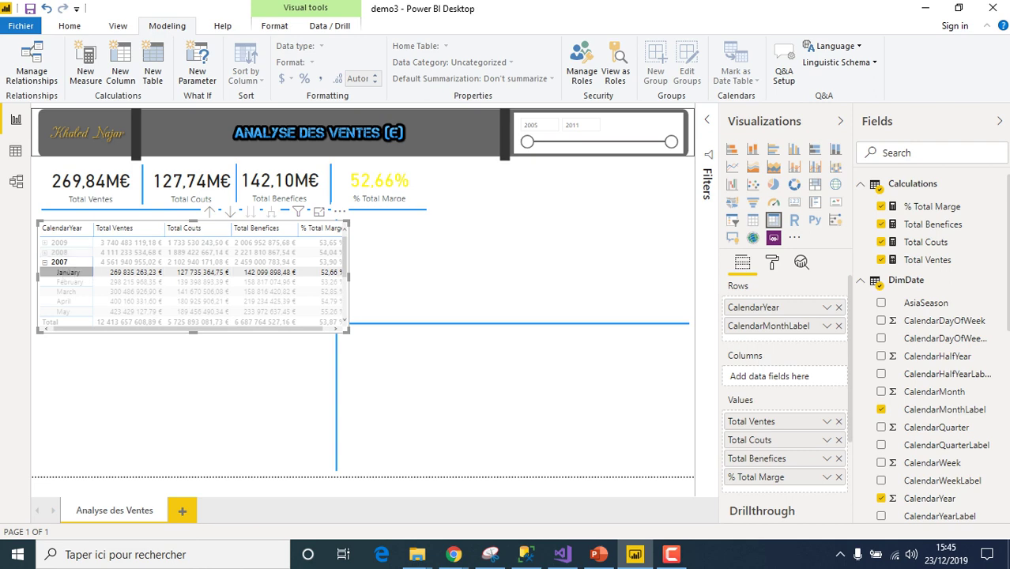
{"action": "left_click", "coordinate": [68, 272]}
{"action": "left_click", "coordinate": [339, 210]}
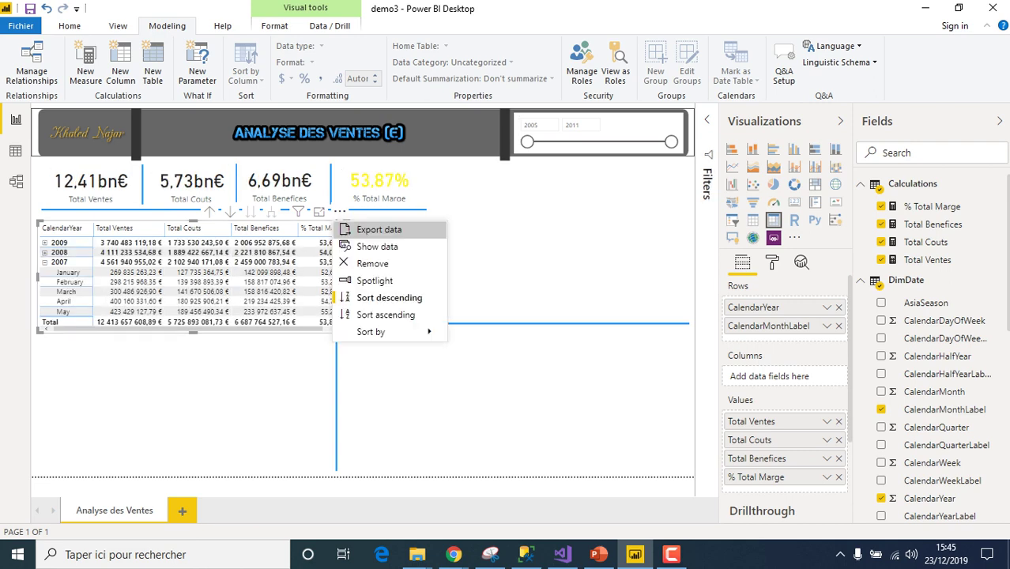
{"action": "mouse_move", "coordinate": [395, 332]}
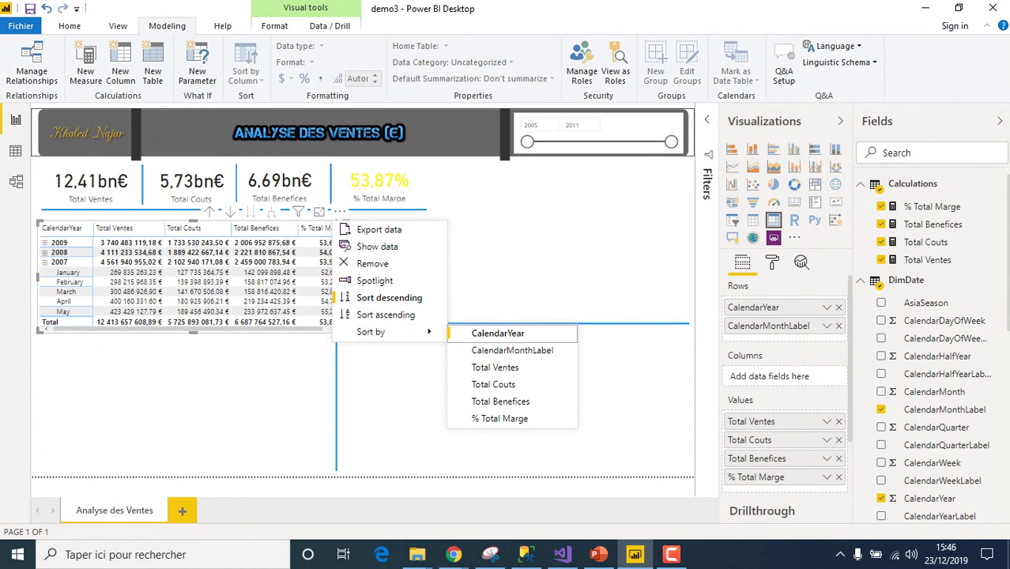
{"action": "key", "text": "Escape"}
{"action": "key", "text": "Escape"}
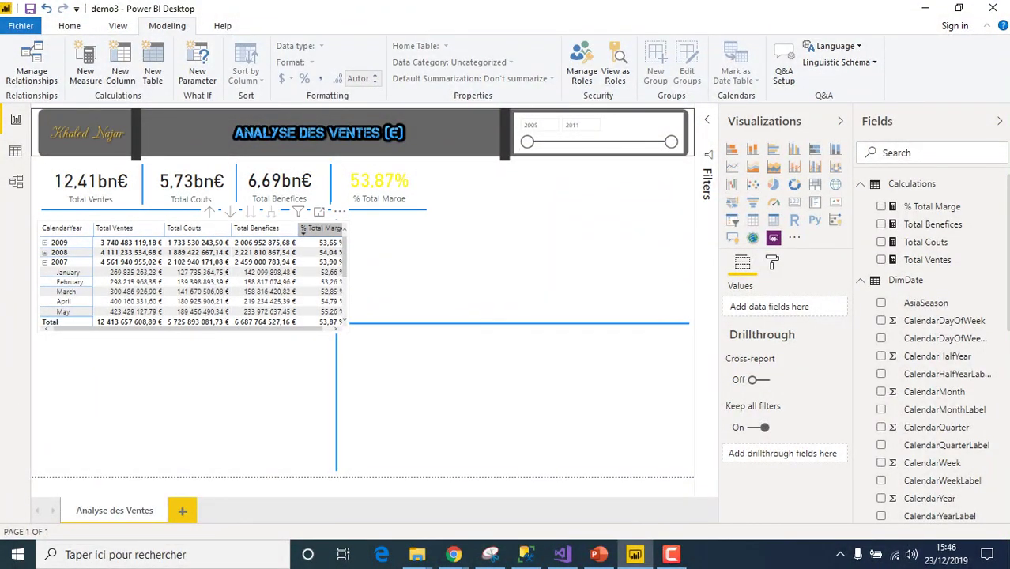
{"action": "left_click", "coordinate": [339, 211]}
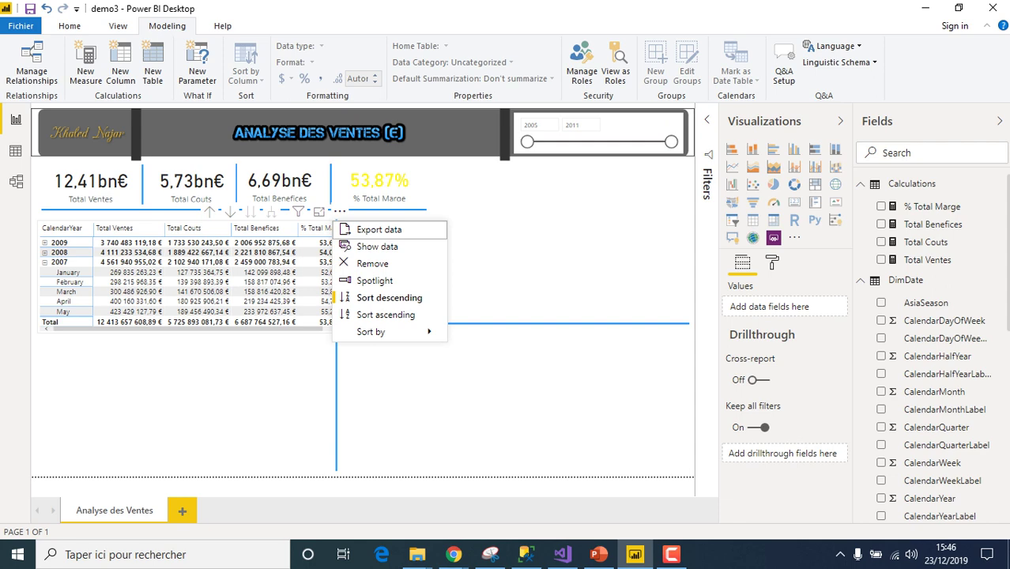
{"action": "key", "text": "Escape"}
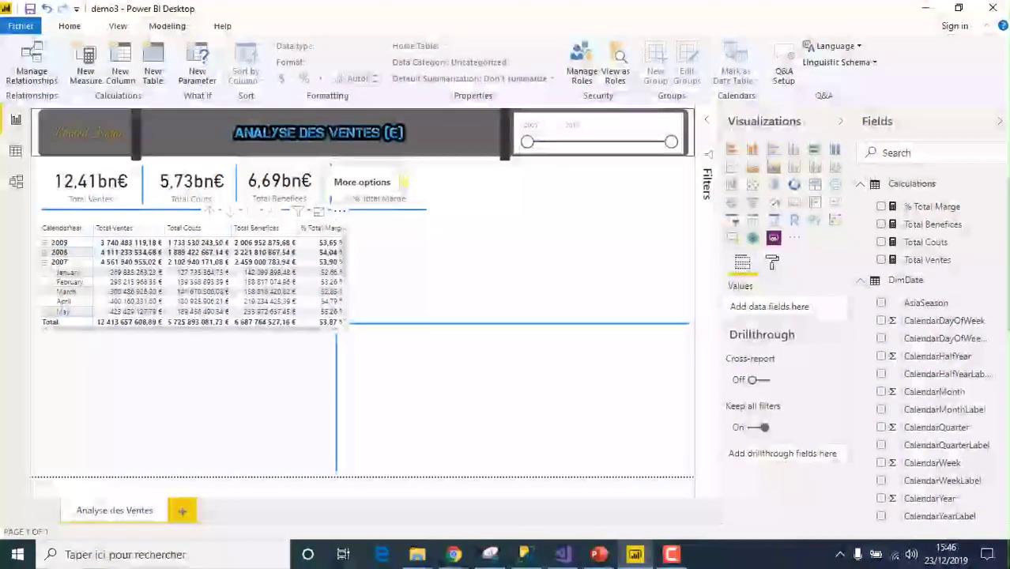
{"action": "left_click", "coordinate": [339, 211]}
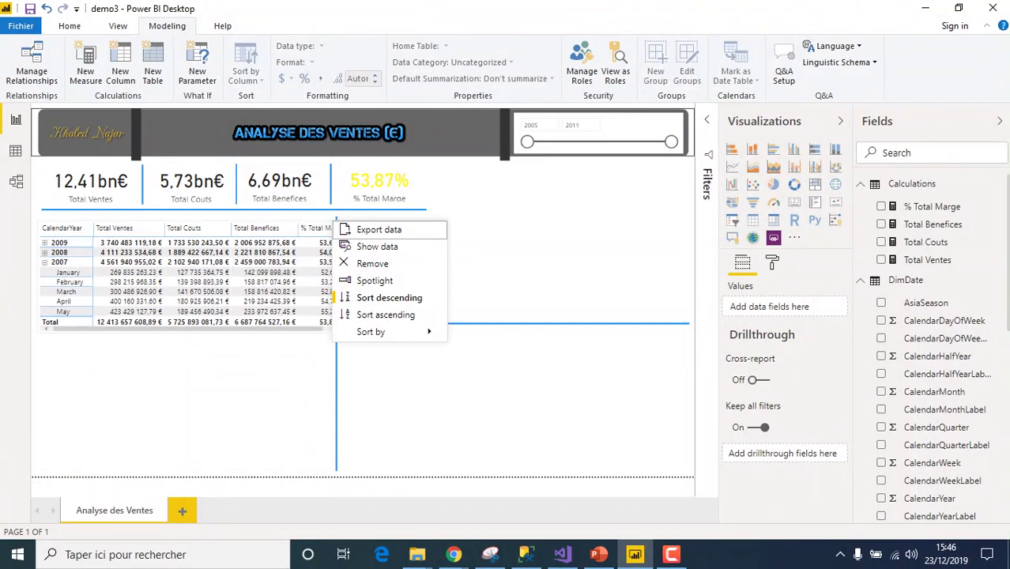
- Sort the matrix by CalendarYear in ascending order
{"action": "left_click", "coordinate": [231, 212]}
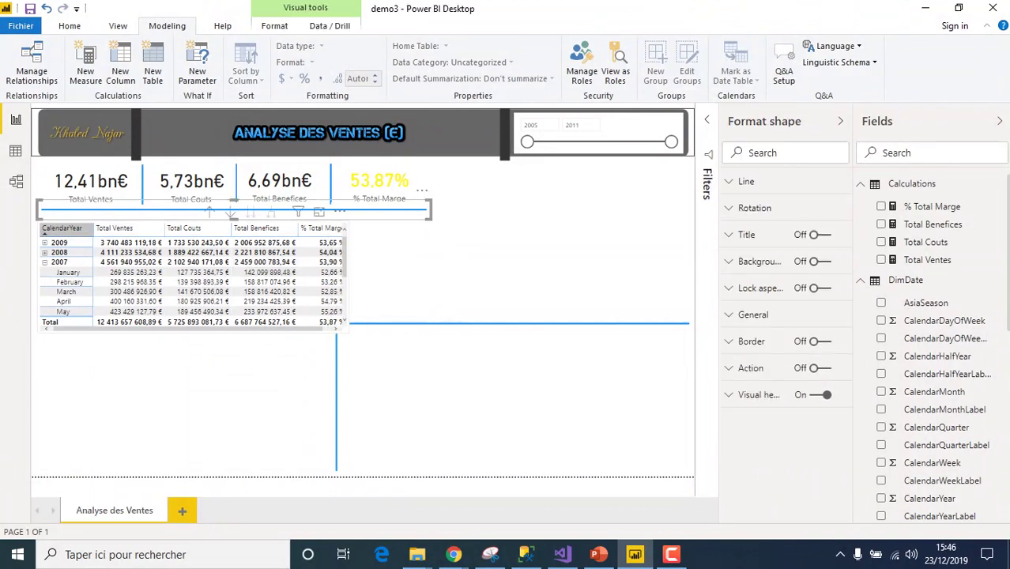
{"action": "left_click", "coordinate": [230, 237]}
{"action": "scroll", "coordinate": [229, 277], "scroll_direction": "down", "scroll_amount": 1}
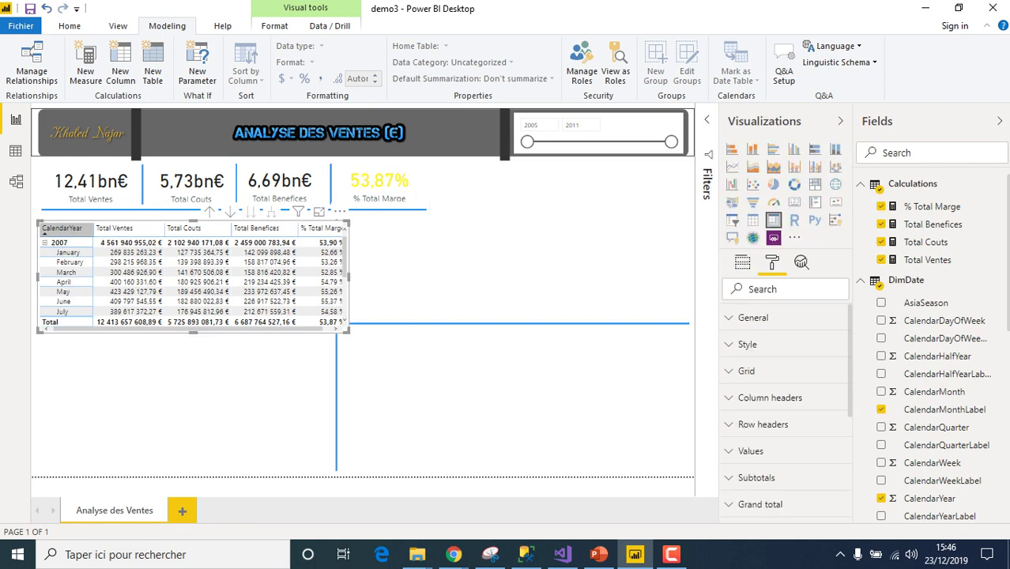
- Duplicate the matrix and place the copy directly below the original, nudged slightly upward
{"action": "left_click_drag", "start_coordinate": [255, 230], "coordinate": [260, 235]}
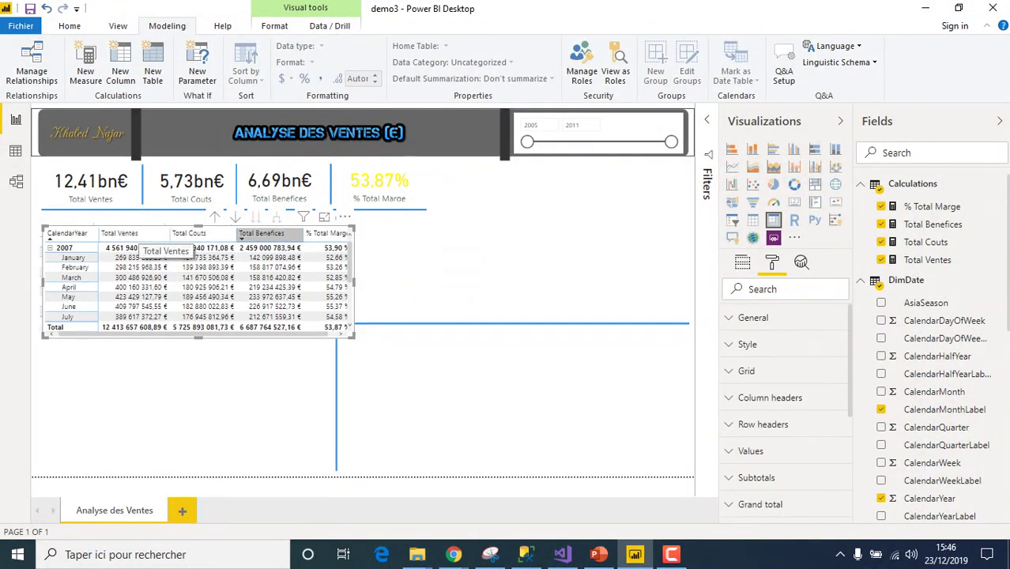
{"action": "key", "text": "ctrl+c"}
{"action": "key", "text": "ctrl+v"}
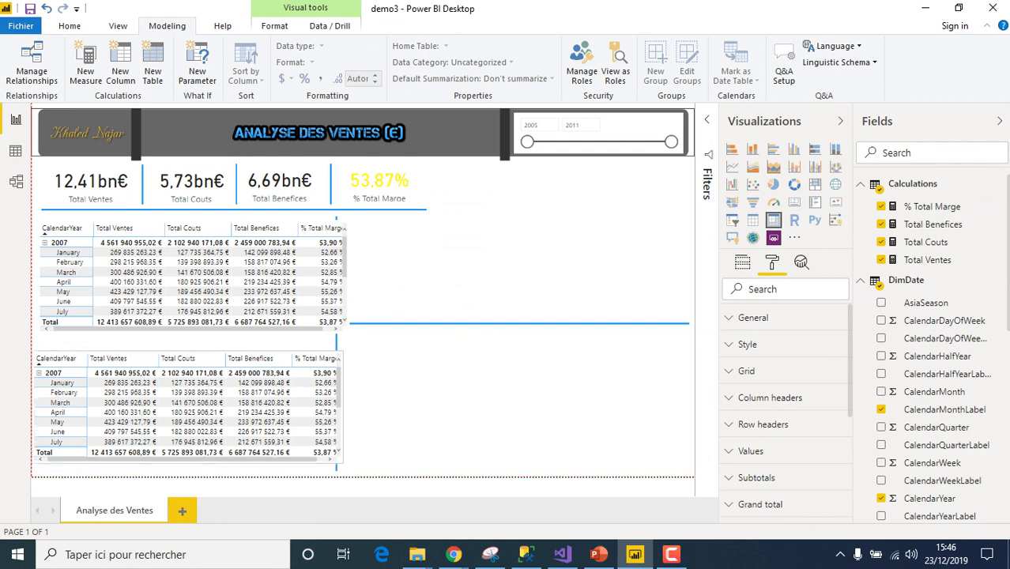
{"action": "key", "text": "Up"}
{"action": "key", "text": "Escape"}
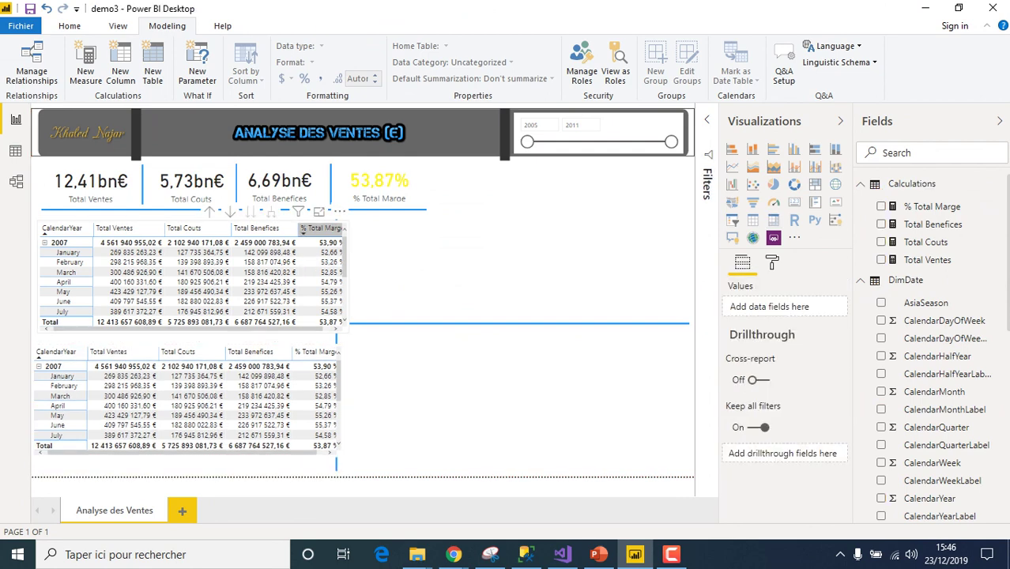
{"action": "left_click", "coordinate": [339, 211]}
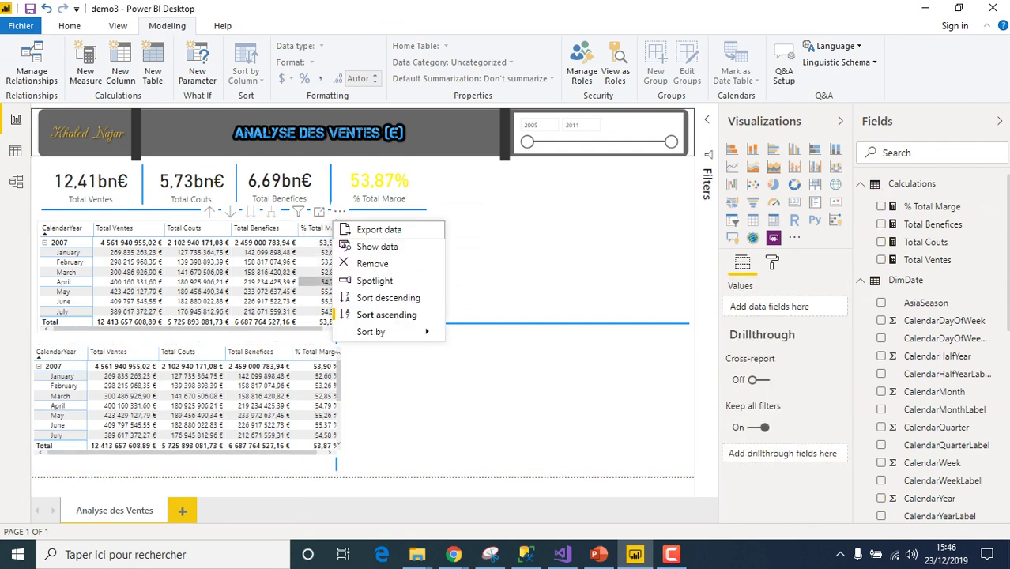
{"action": "key", "text": "Escape"}
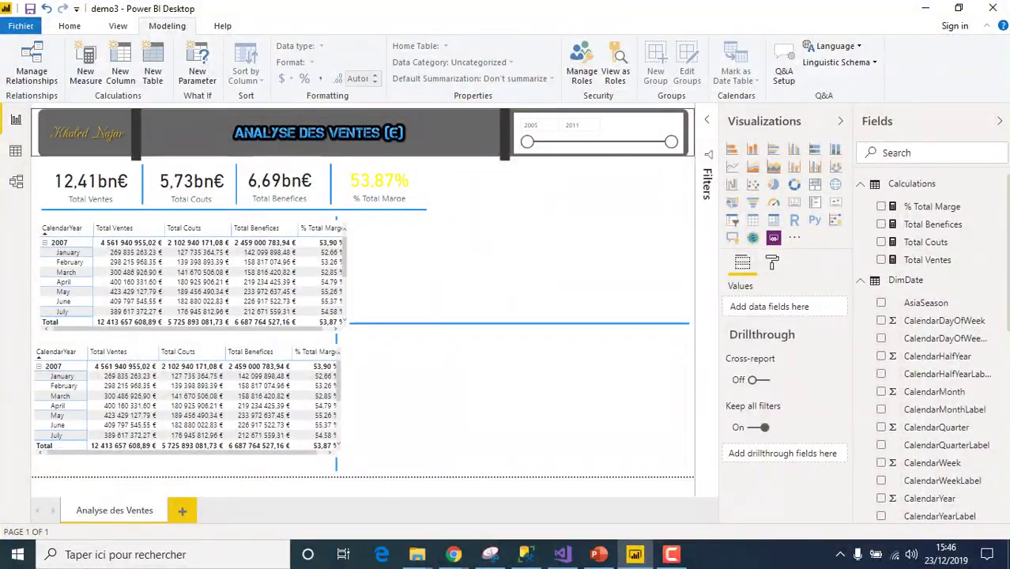
- Select June and then March of 2007 in the upper matrix to filter the KPI cards and lower matrix
{"action": "left_click", "coordinate": [339, 211]}
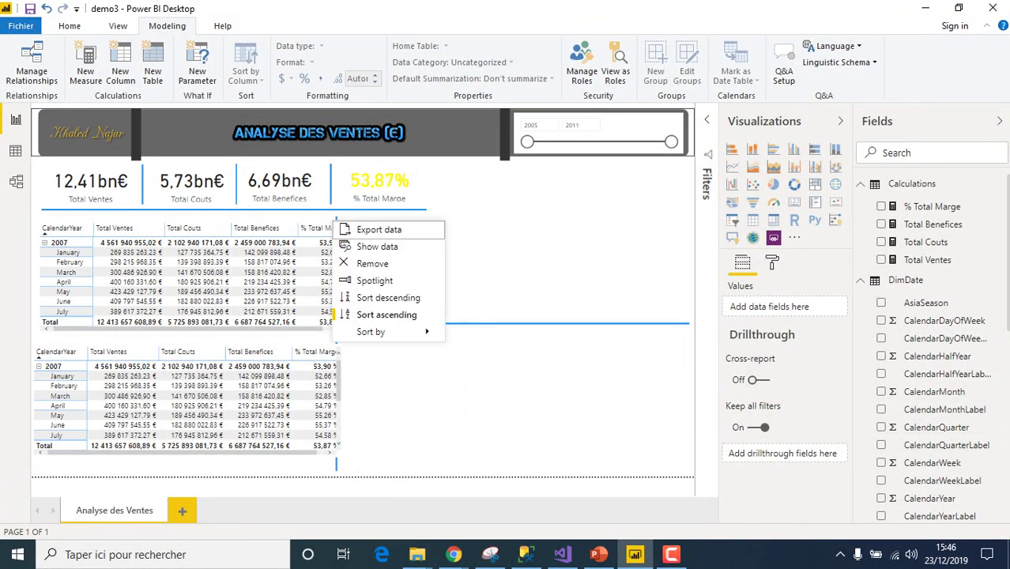
{"action": "key", "text": "Escape"}
{"action": "left_click", "coordinate": [63, 301]}
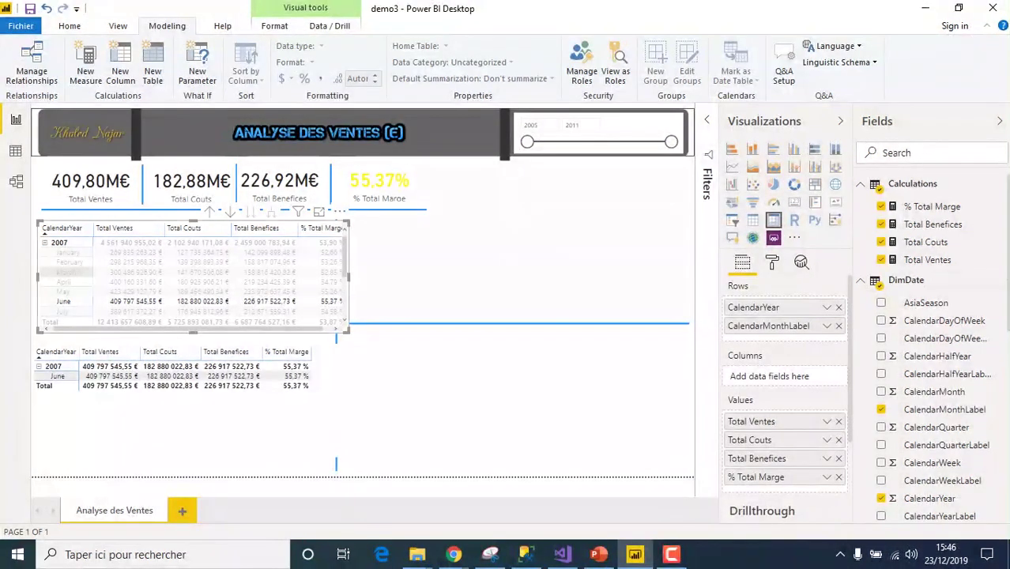
{"action": "left_click", "coordinate": [66, 272]}
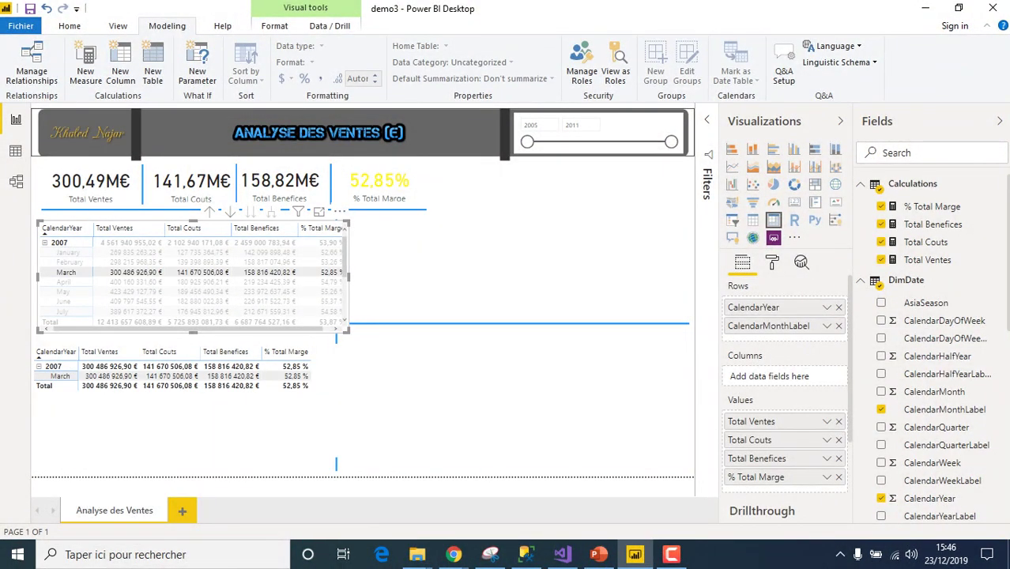
- Remove % Total Marge from the upper matrix and turn it into a narrower, shorter area chart
{"action": "left_click", "coordinate": [838, 476]}
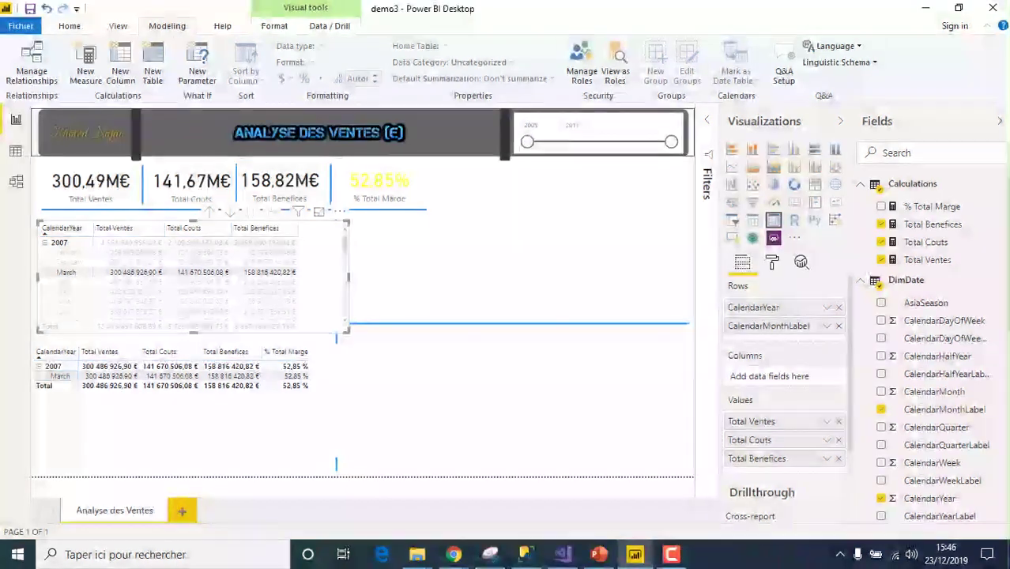
{"action": "left_click_drag", "start_coordinate": [348, 277], "coordinate": [313, 277]}
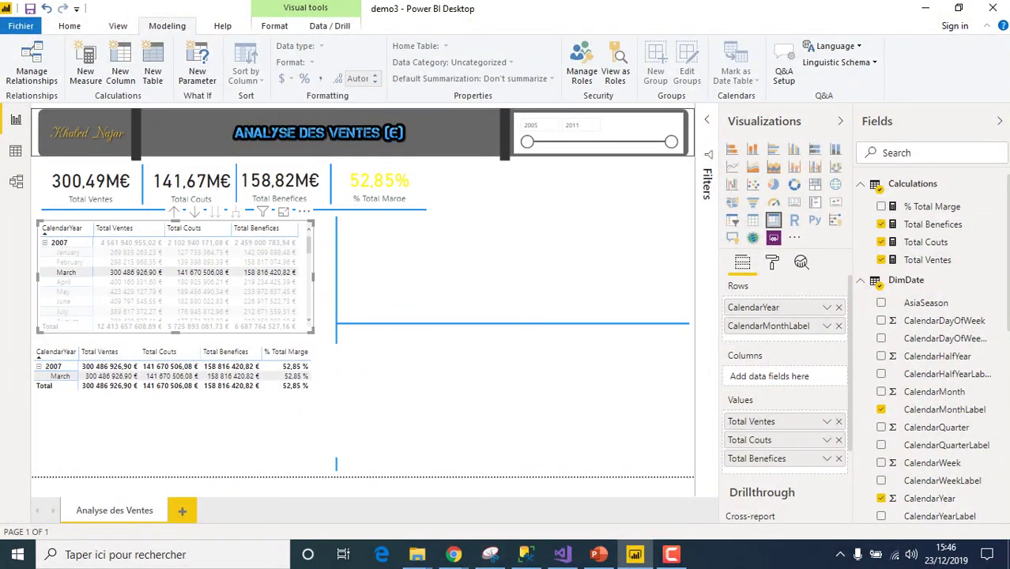
{"action": "left_click_drag", "start_coordinate": [174, 332], "coordinate": [175, 313]}
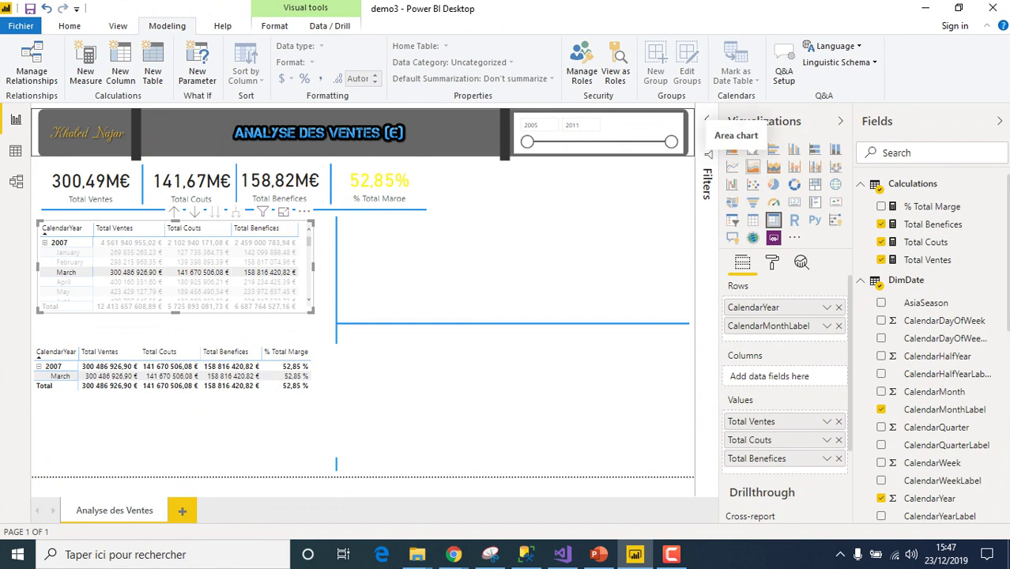
{"action": "left_click", "coordinate": [752, 166]}
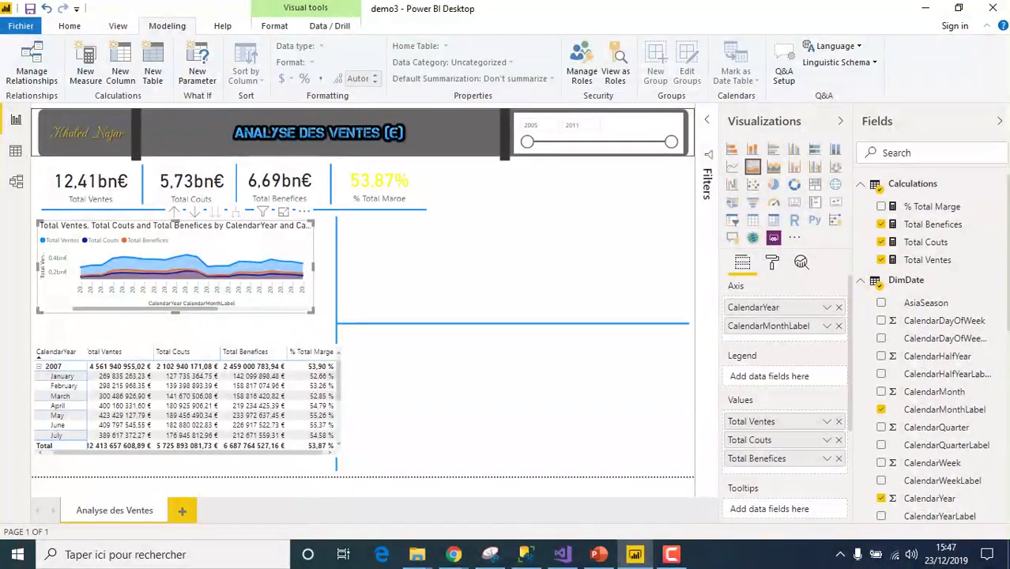
{"action": "mouse_move", "coordinate": [176, 260]}
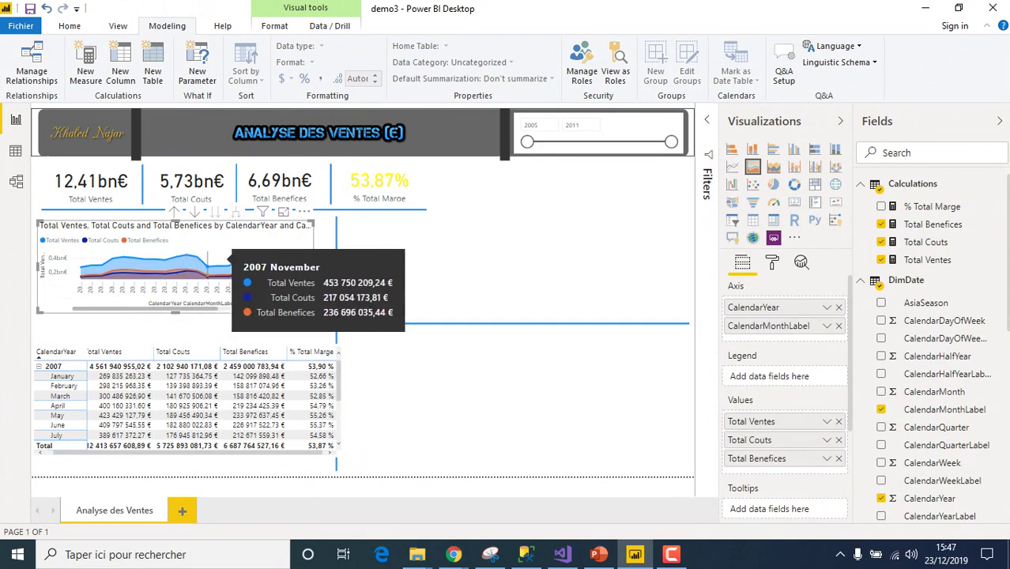
- Restrict the CalendarYear slicer to 2007 only
{"action": "left_click_drag", "start_coordinate": [527, 142], "coordinate": [574, 141]}
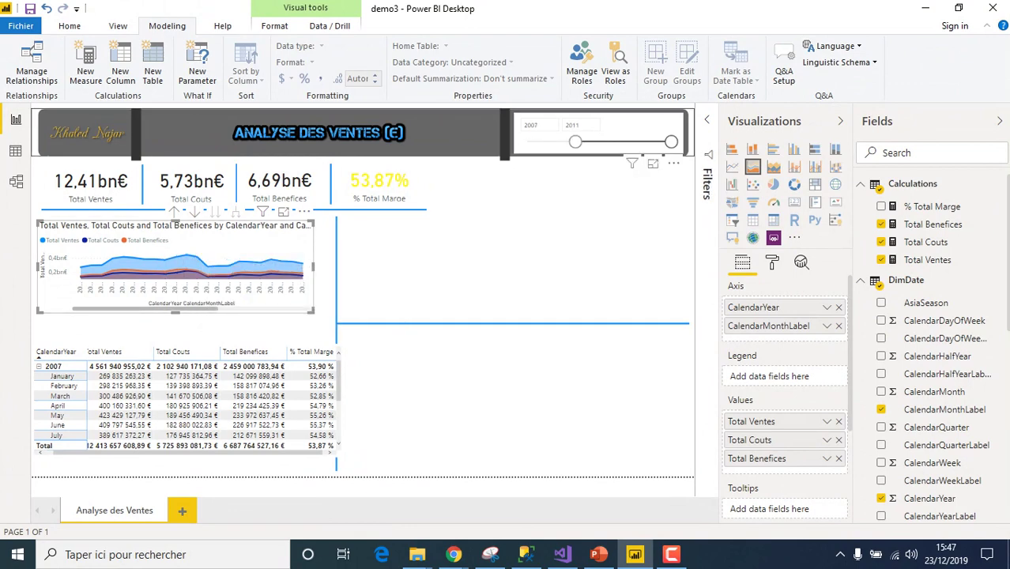
{"action": "left_click_drag", "start_coordinate": [671, 142], "coordinate": [575, 141]}
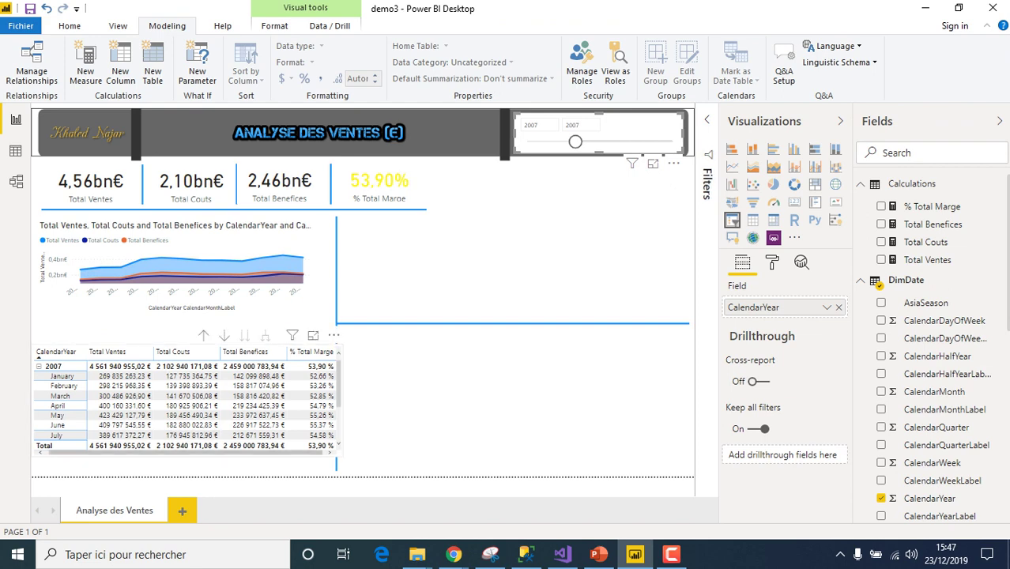
- Extend the lower matrix downward and up to the area chart, and sort it by Total Ventes
{"action": "left_click", "coordinate": [187, 403]}
{"action": "left_click_drag", "start_coordinate": [187, 456], "coordinate": [187, 466]}
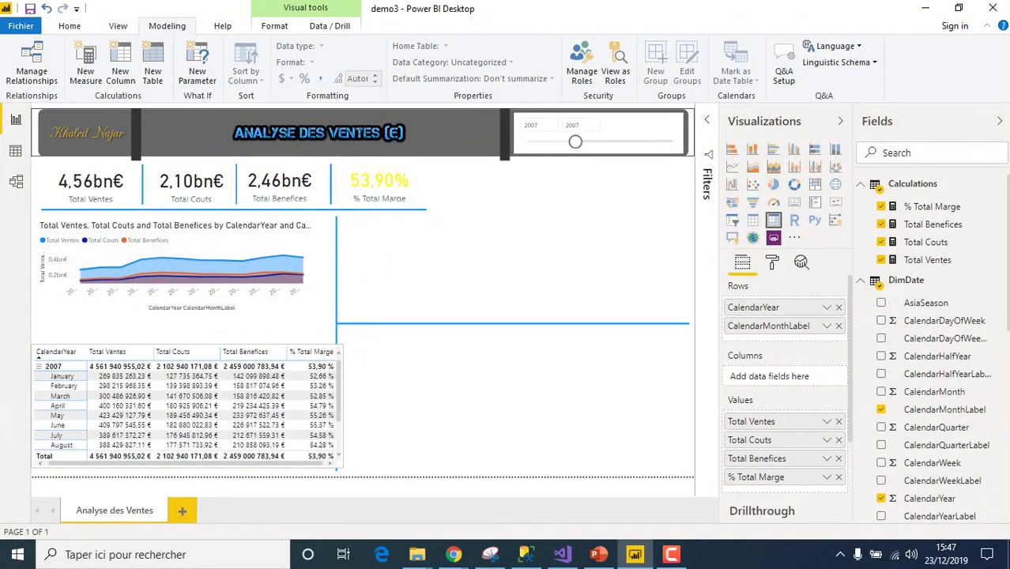
{"action": "key", "text": "Escape"}
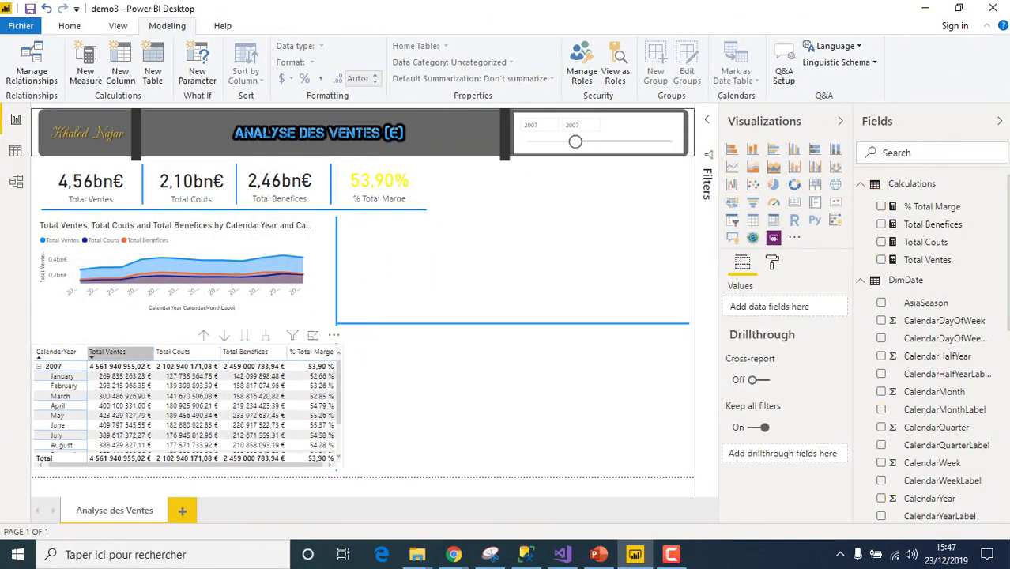
{"action": "left_click", "coordinate": [118, 351]}
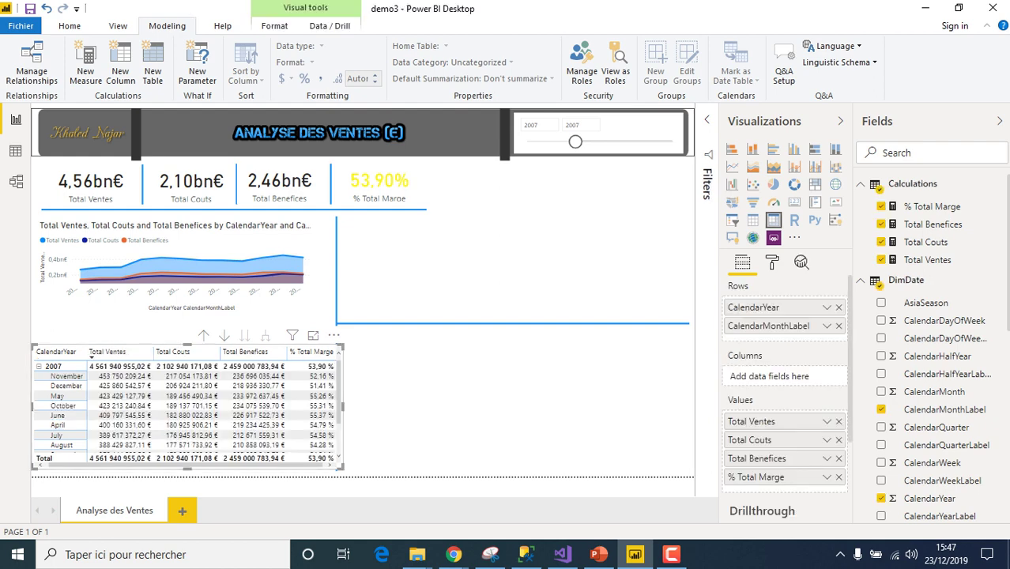
{"action": "left_click_drag", "start_coordinate": [187, 346], "coordinate": [187, 316]}
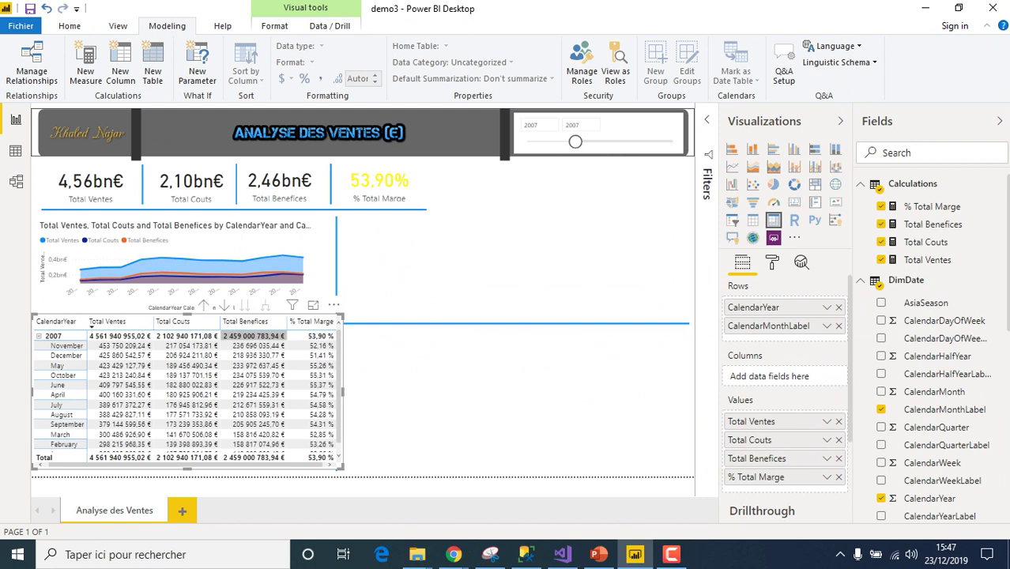
- Sort the lower matrix by CalendarYear and resize it to sit clear of the vertical divider and fit all twelve months
{"action": "left_click", "coordinate": [334, 305]}
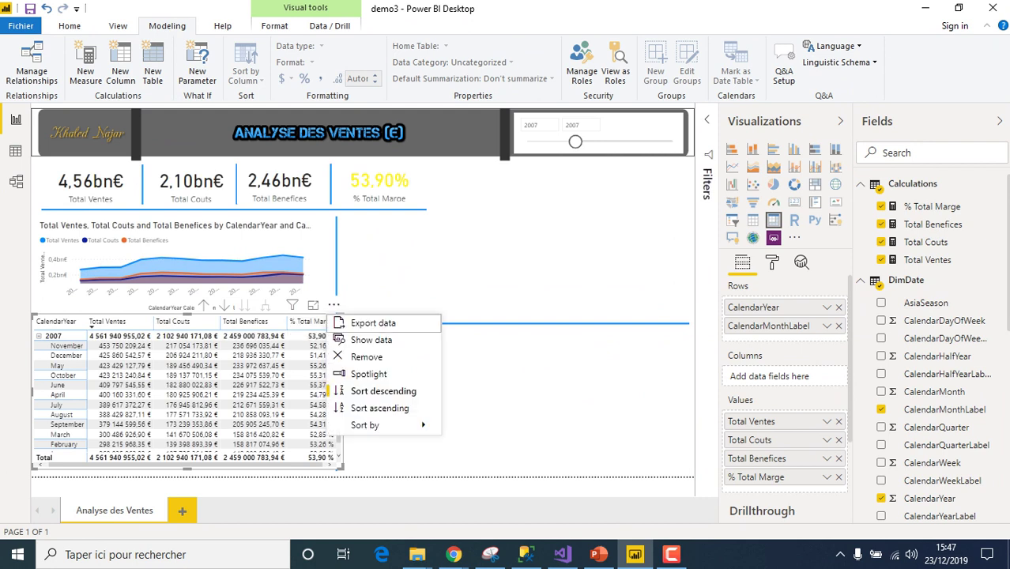
{"action": "mouse_move", "coordinate": [371, 425]}
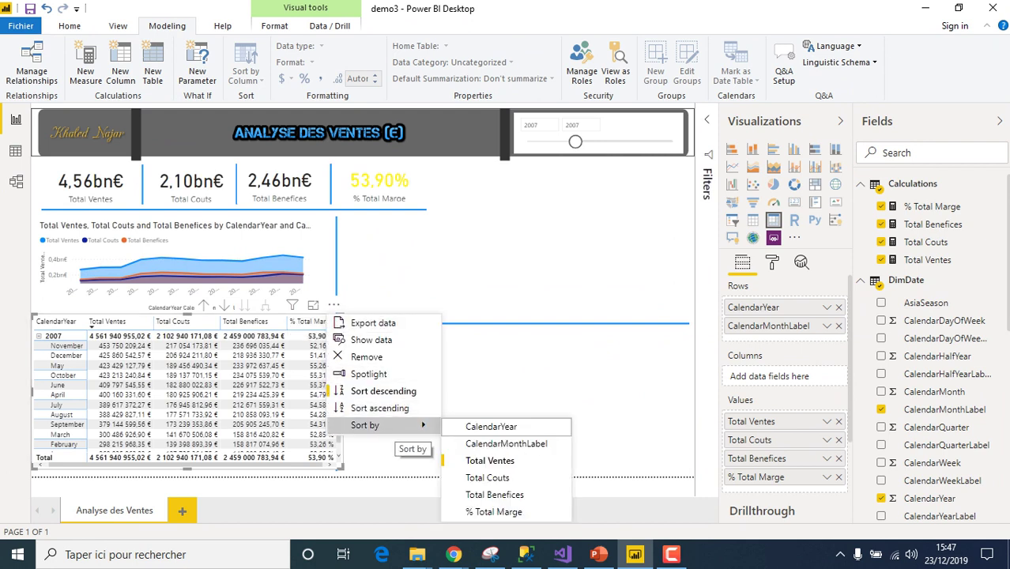
{"action": "left_click", "coordinate": [490, 427]}
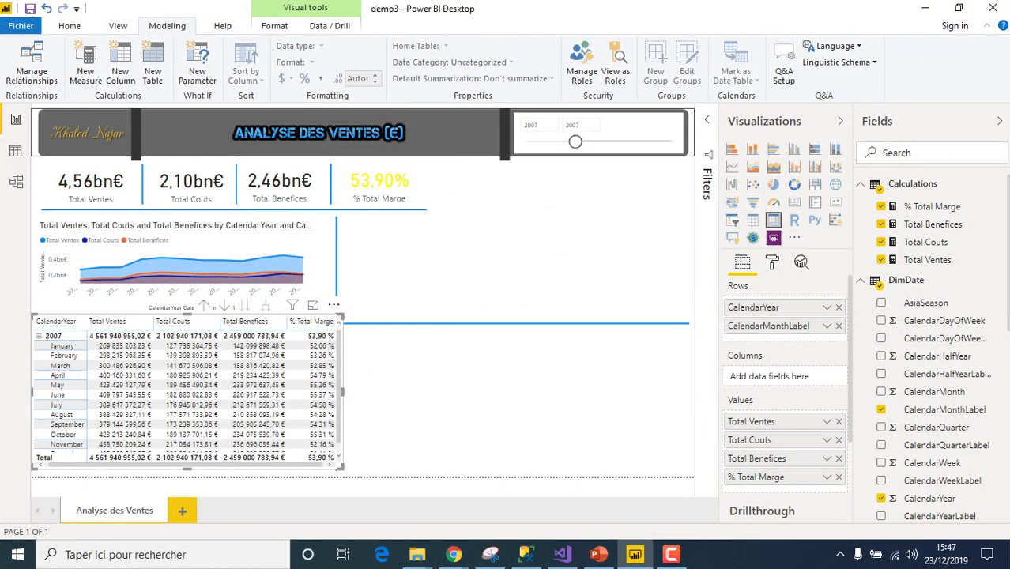
{"action": "left_click_drag", "start_coordinate": [343, 391], "coordinate": [330, 390]}
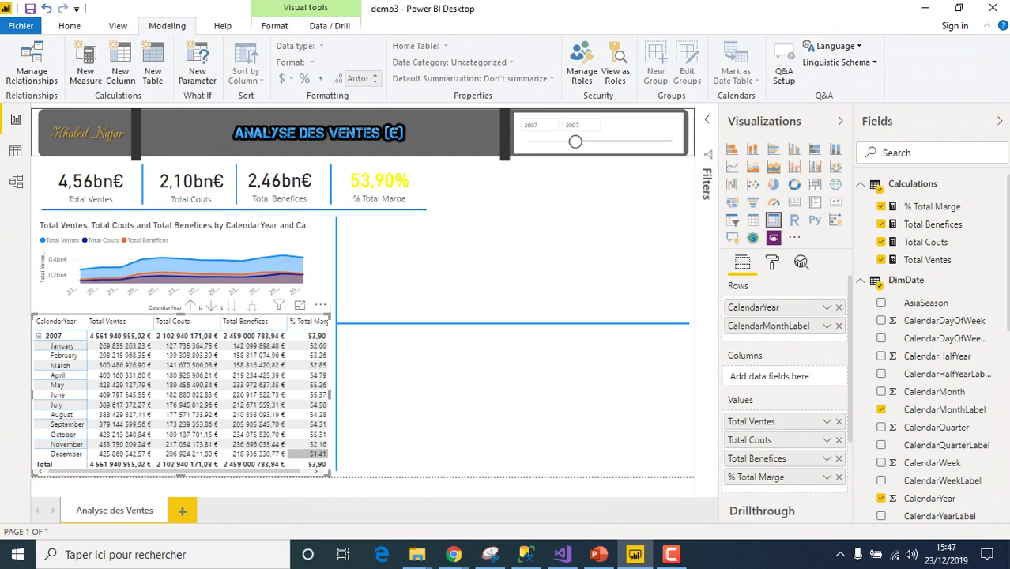
{"action": "left_click", "coordinate": [120, 405]}
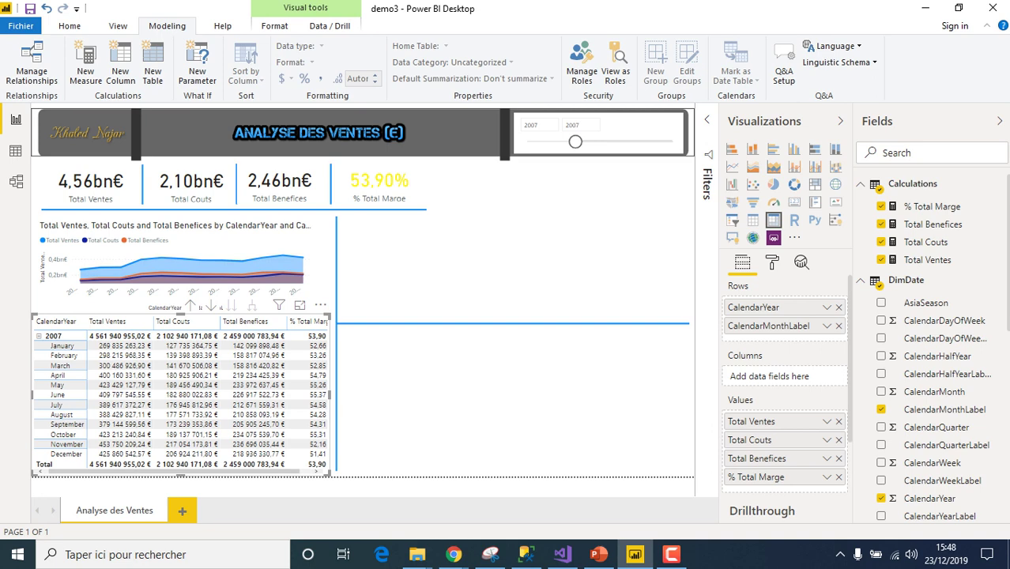
{"action": "key", "text": "Escape"}
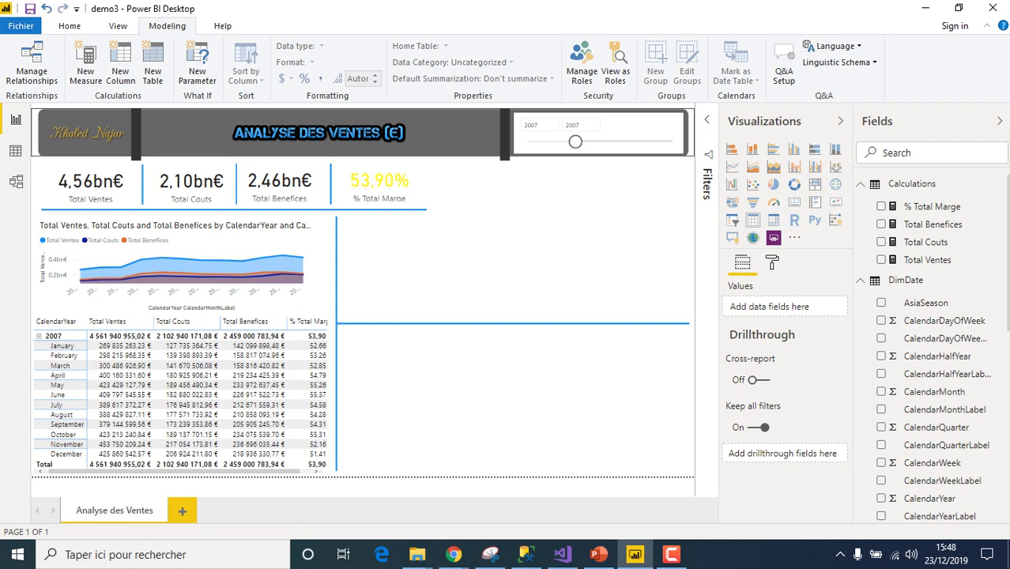
- Add a table beside the vertical divider, widen it, and add DimDate's CalendarYear set to Don't summarize
{"action": "left_click", "coordinate": [752, 219]}
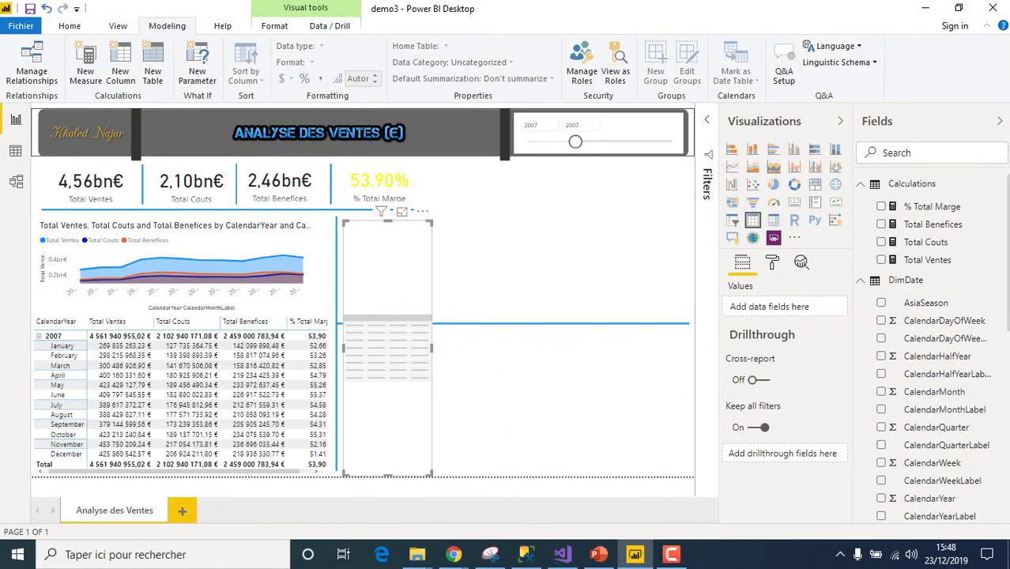
{"action": "key", "text": "Escape"}
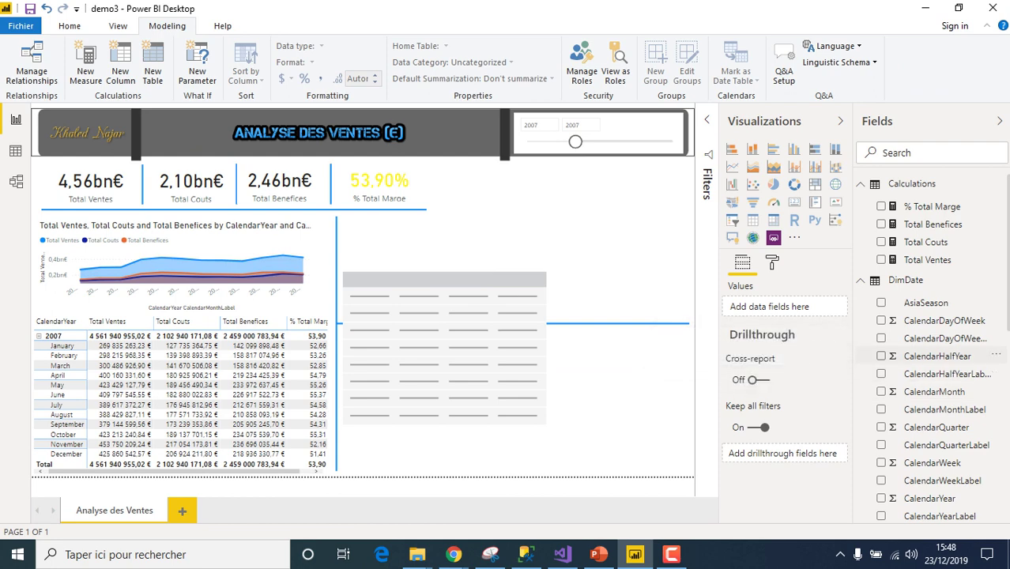
{"action": "scroll", "coordinate": [932, 355], "scroll_direction": "down", "scroll_amount": 2}
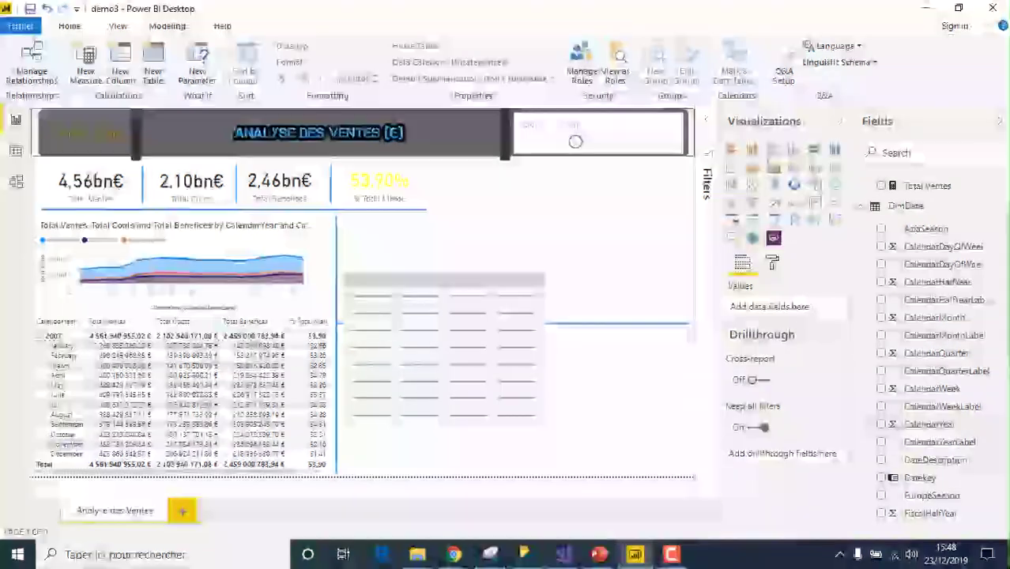
{"action": "left_click_drag", "start_coordinate": [929, 424], "coordinate": [395, 310]}
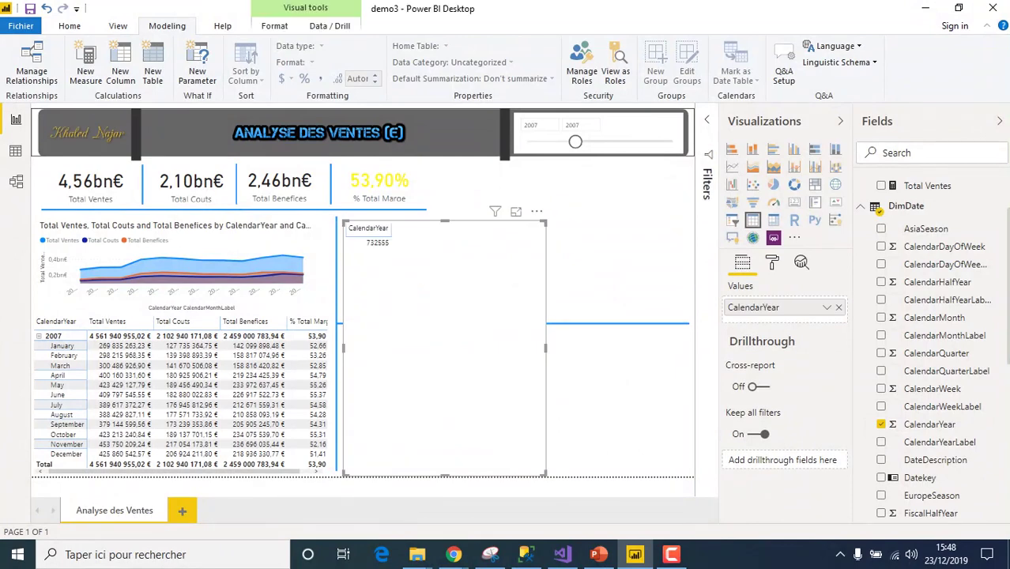
{"action": "left_click", "coordinate": [826, 307]}
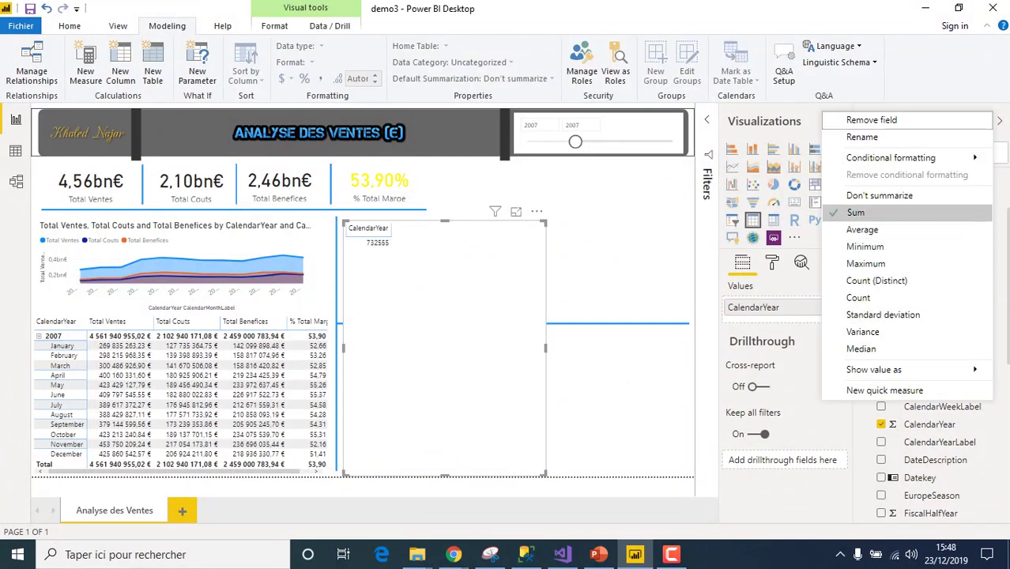
{"action": "left_click", "coordinate": [857, 194]}
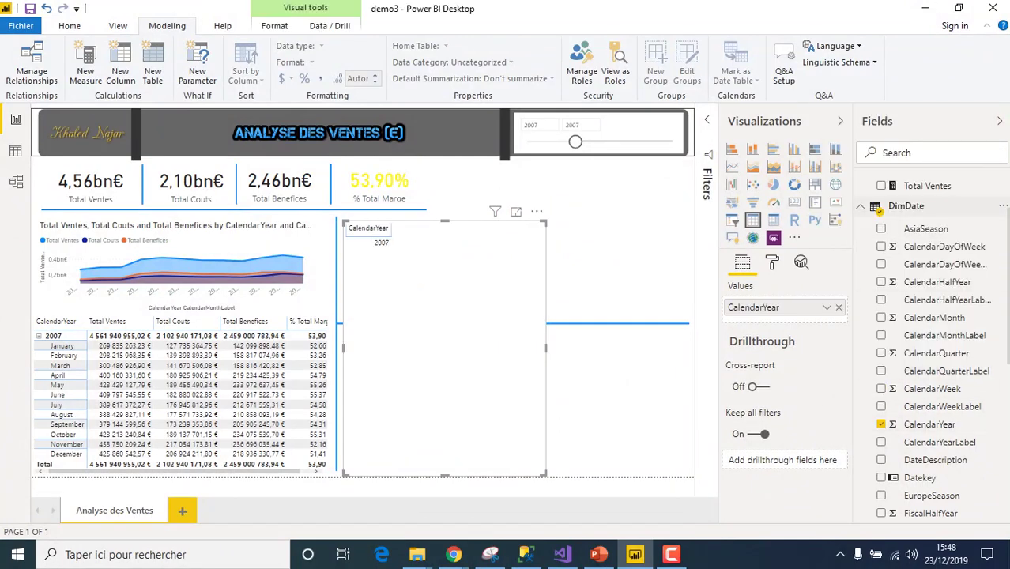
- Add ContinentName from DimGeography and Total Ventes to the table, and shorten it to end above the horizontal divider
{"action": "left_click", "coordinate": [906, 205]}
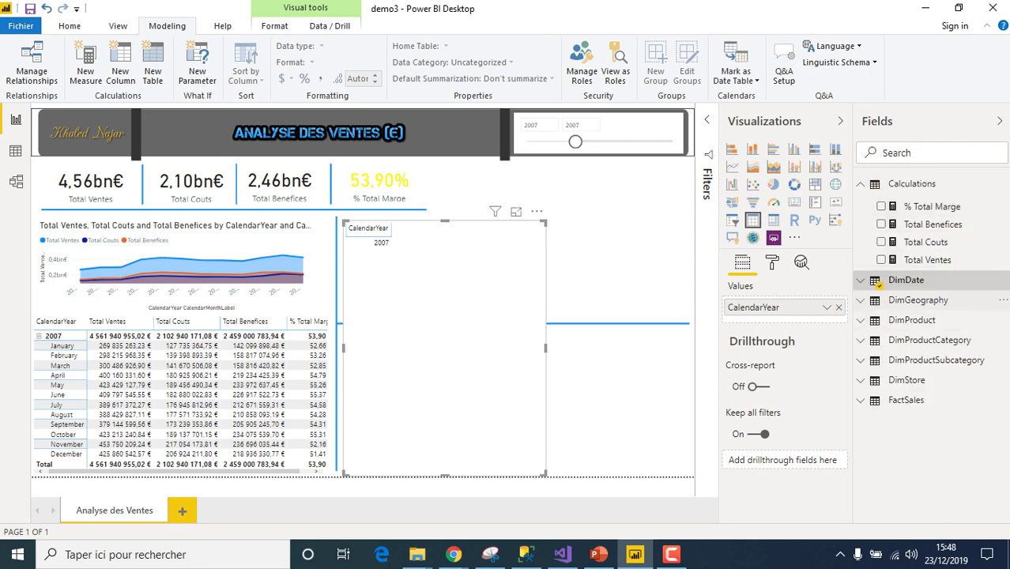
{"action": "left_click", "coordinate": [918, 301]}
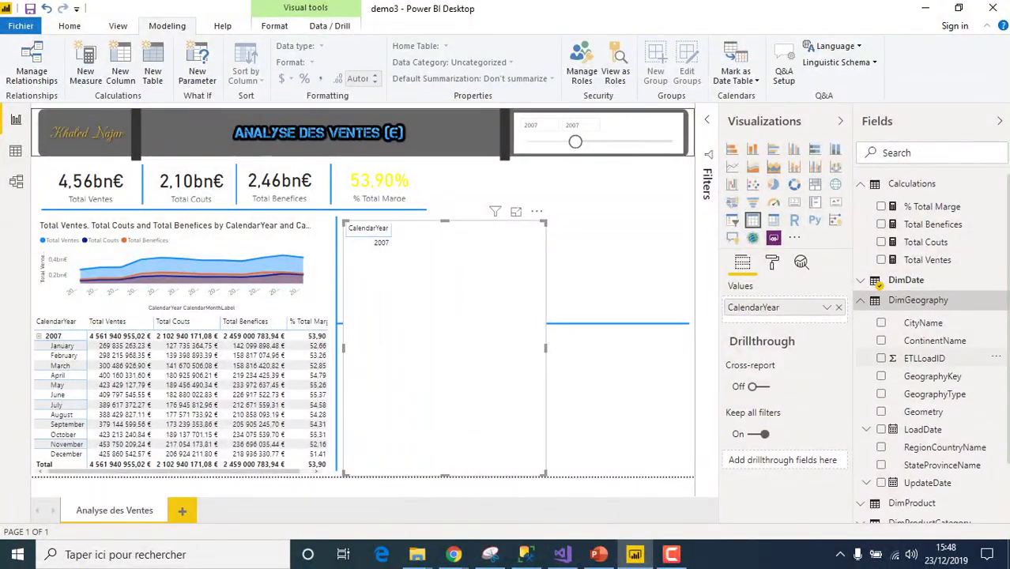
{"action": "left_click_drag", "start_coordinate": [935, 340], "coordinate": [395, 237]}
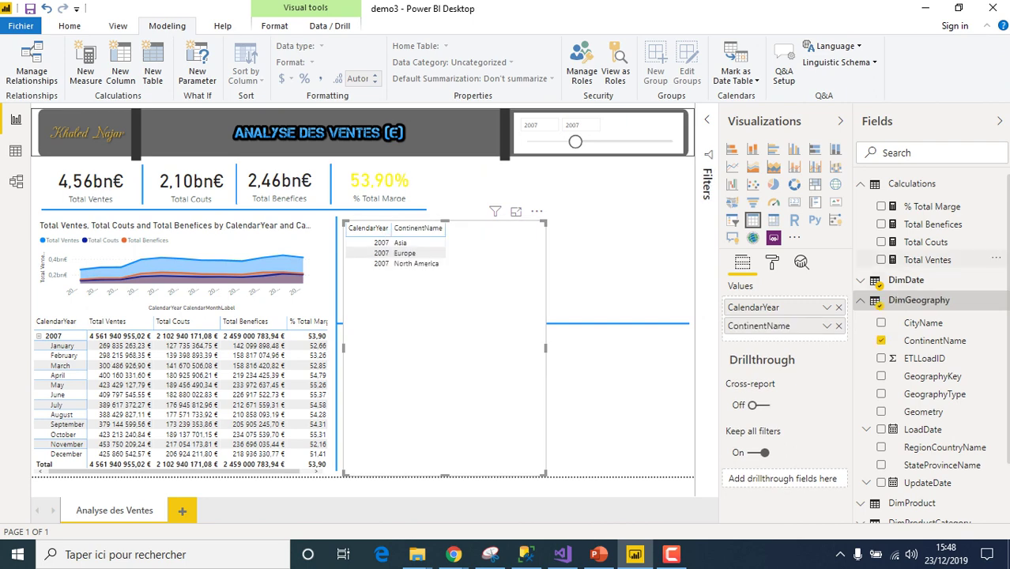
{"action": "left_click_drag", "start_coordinate": [927, 259], "coordinate": [474, 228]}
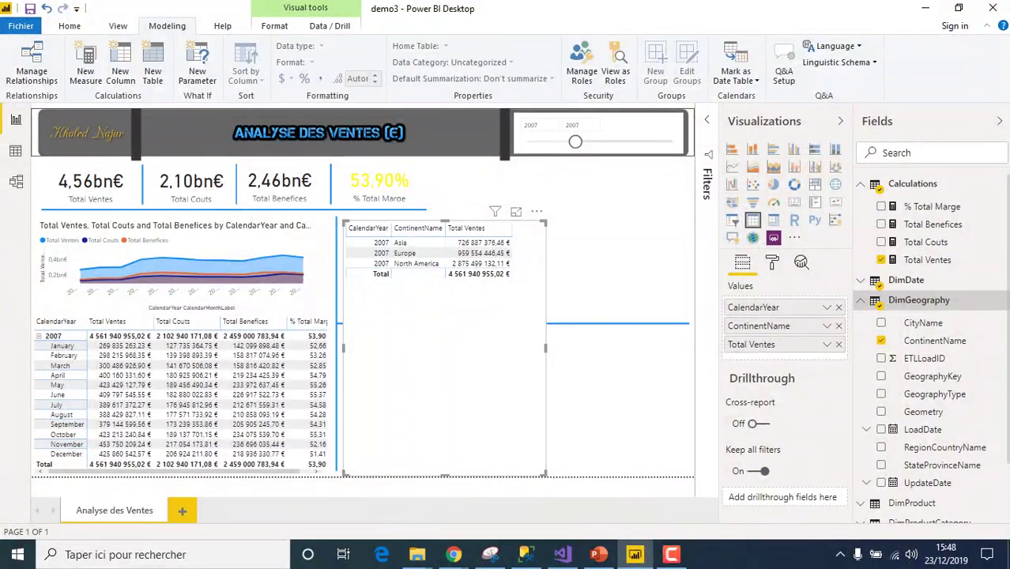
{"action": "left_click_drag", "start_coordinate": [444, 361], "coordinate": [444, 314]}
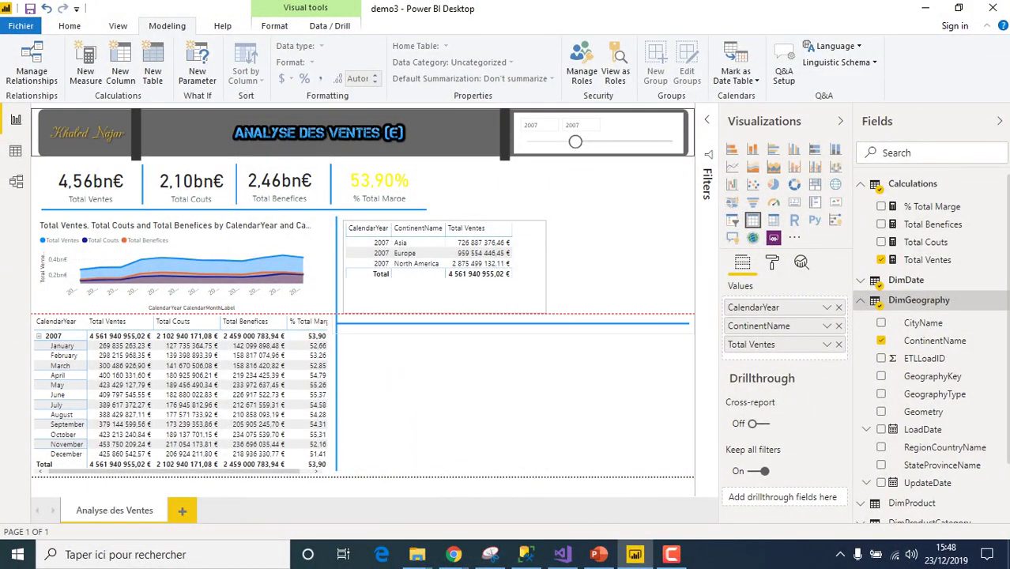
{"action": "key", "text": "Escape"}
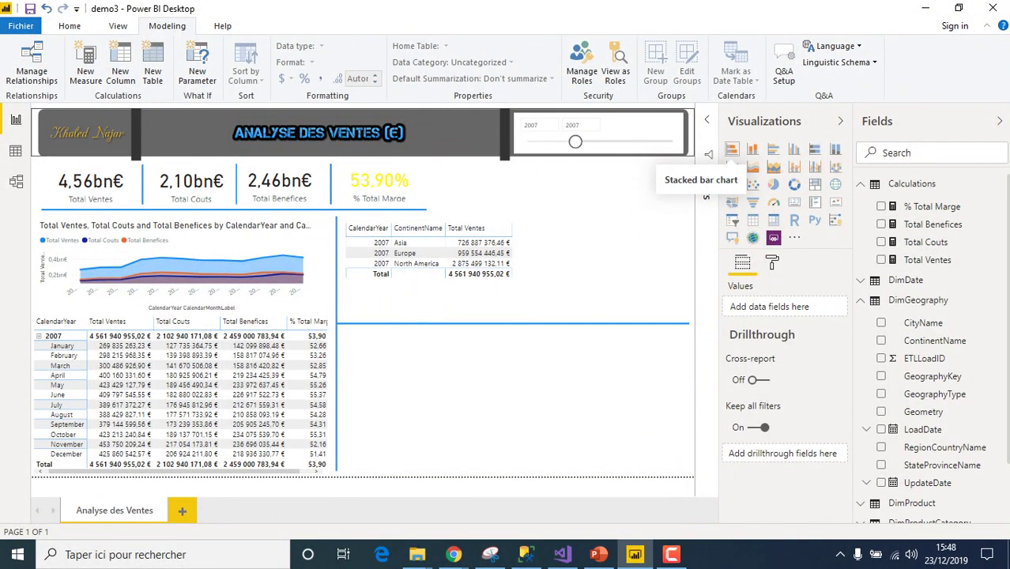
{"action": "left_click", "coordinate": [732, 149]}
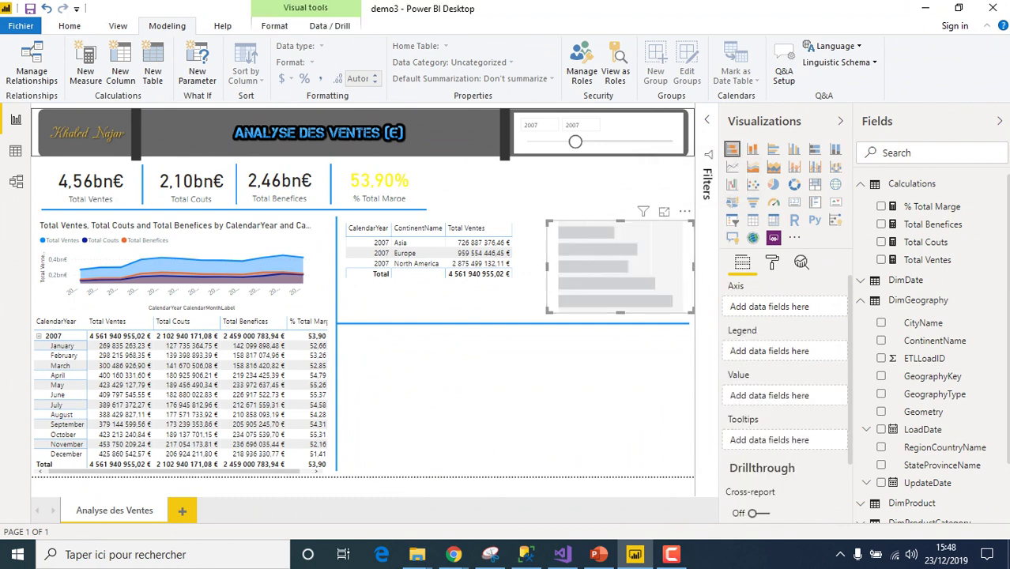
{"action": "key", "text": "Delete"}
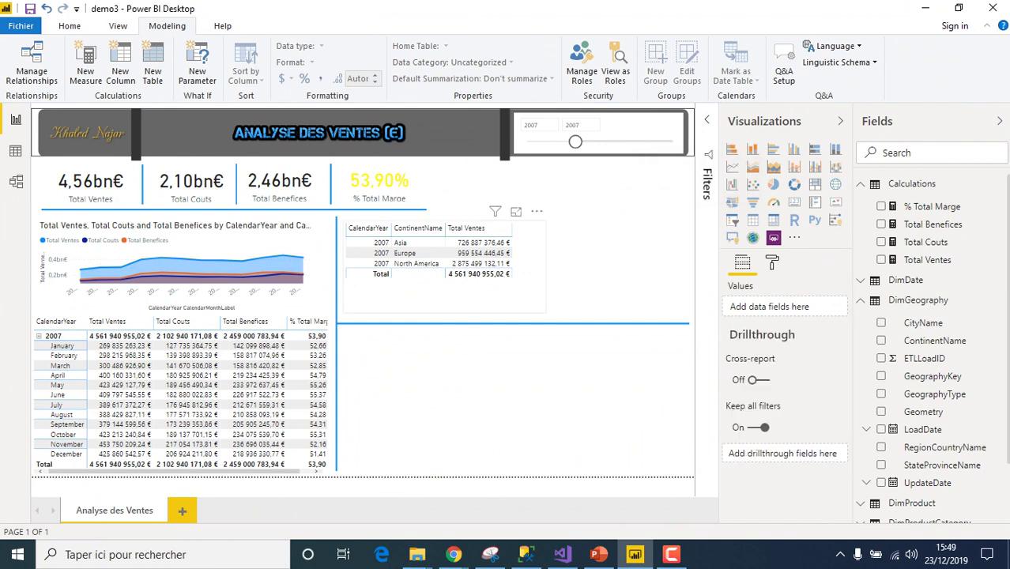
- Convert the table of yearly sales by continent into a stacked bar chart
{"action": "left_click", "coordinate": [443, 289]}
{"action": "left_click", "coordinate": [732, 149]}
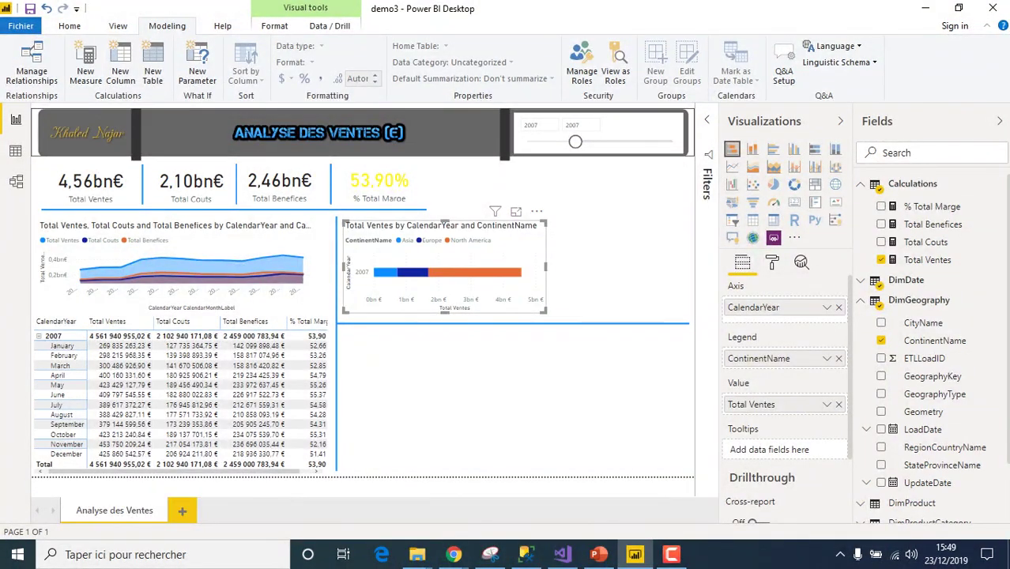
- Set the year slicer's range to 2007–2010, and undo the slicer's accidental conversion into a table
{"action": "left_click_drag", "start_coordinate": [576, 141], "coordinate": [646, 141]}
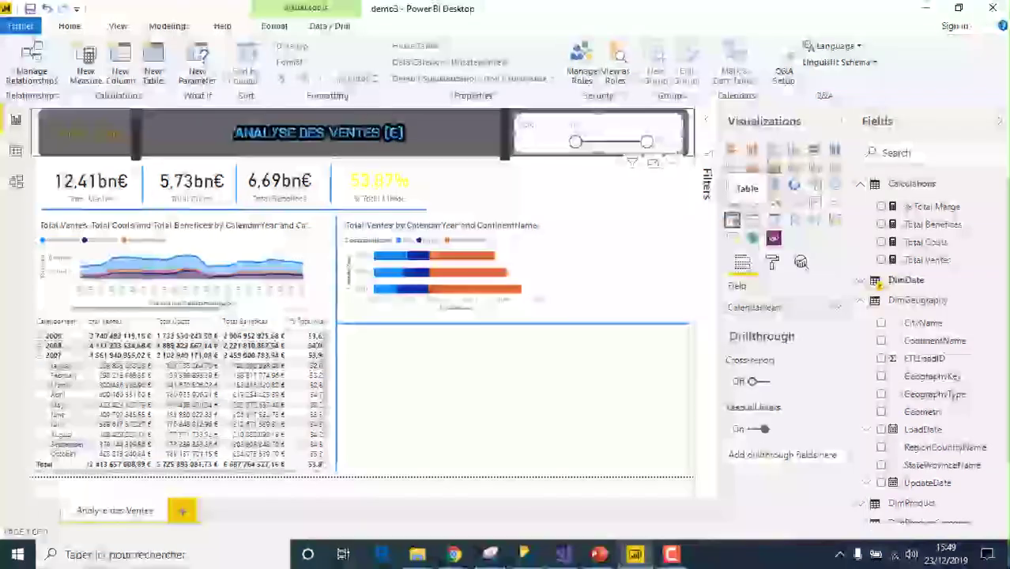
{"action": "left_click", "coordinate": [752, 220]}
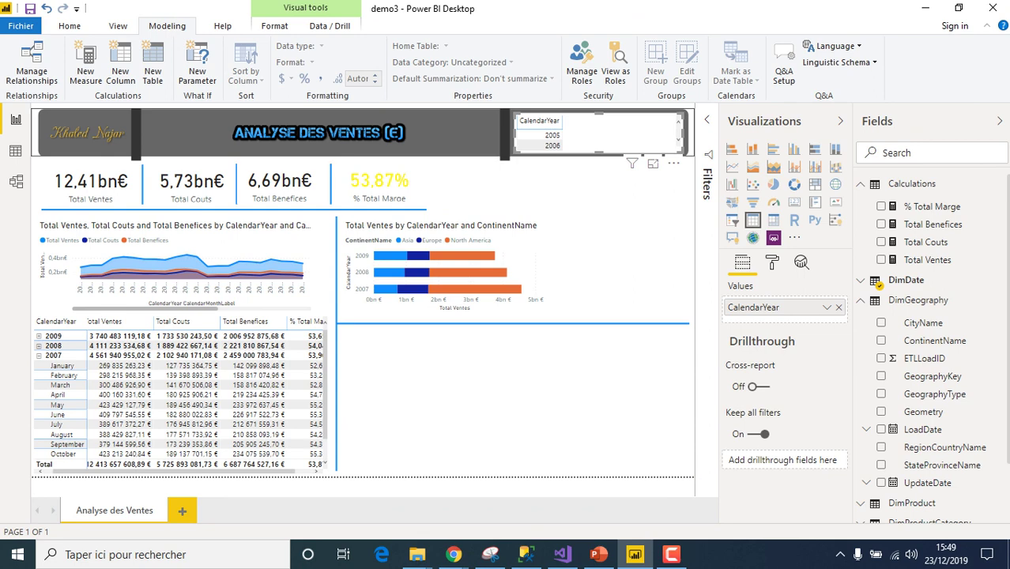
{"action": "key", "text": "ctrl+z"}
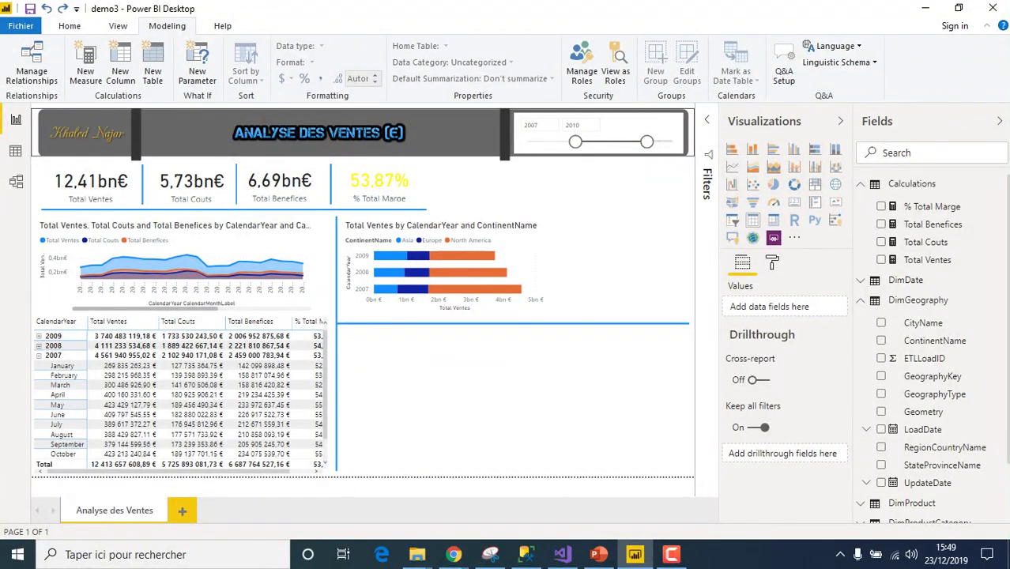
- Add an empty table below the horizontal divider, beside the vertical divider, and widen it
{"action": "left_click", "coordinate": [752, 219]}
{"action": "left_click_drag", "start_coordinate": [620, 267], "coordinate": [444, 380]}
{"action": "left_click_drag", "start_coordinate": [519, 379], "coordinate": [588, 379]}
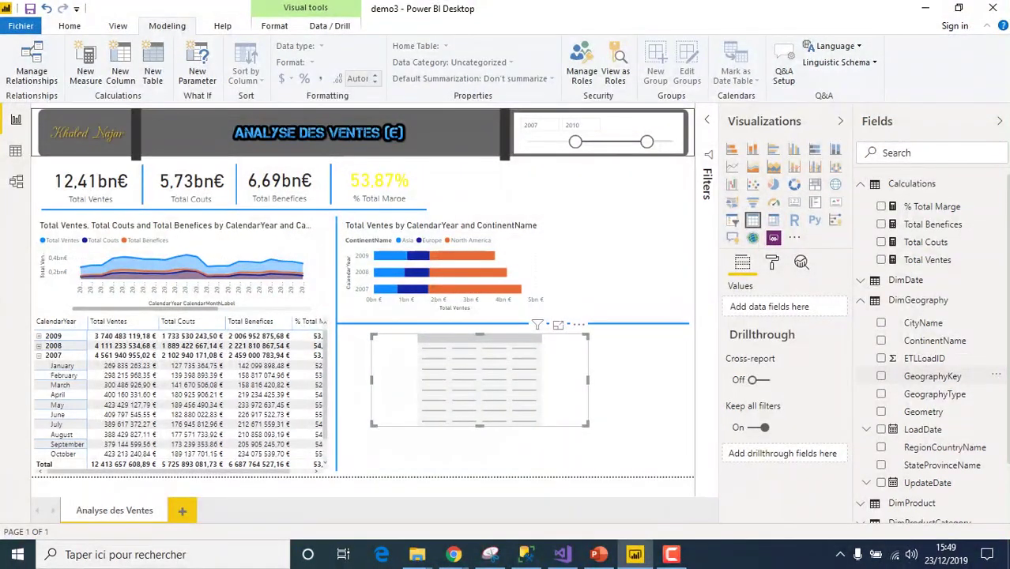
- Add RegionCountryName from DimGeography and the Total Ventes measure to the new table, and lengthen it
{"action": "scroll", "coordinate": [932, 412], "scroll_direction": "down", "scroll_amount": 2}
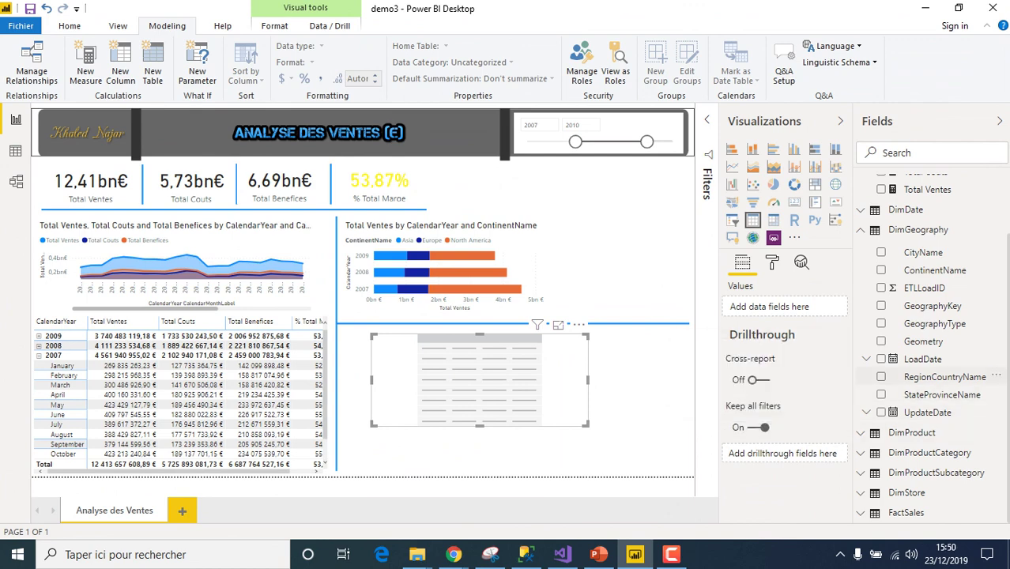
{"action": "left_click_drag", "start_coordinate": [944, 377], "coordinate": [421, 346]}
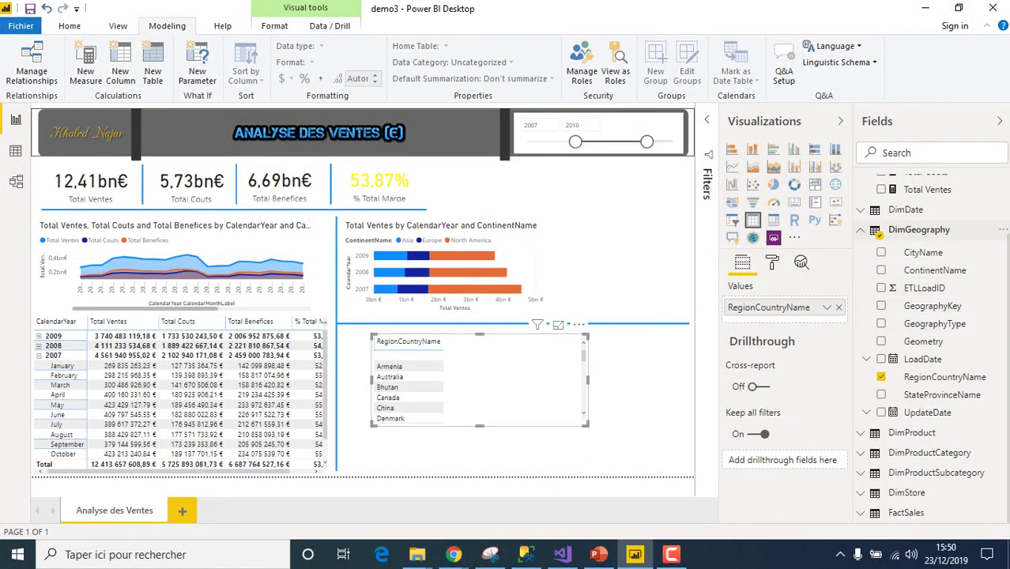
{"action": "scroll", "coordinate": [948, 276], "scroll_direction": "up", "scroll_amount": 3}
{"action": "left_click_drag", "start_coordinate": [927, 259], "coordinate": [458, 365]}
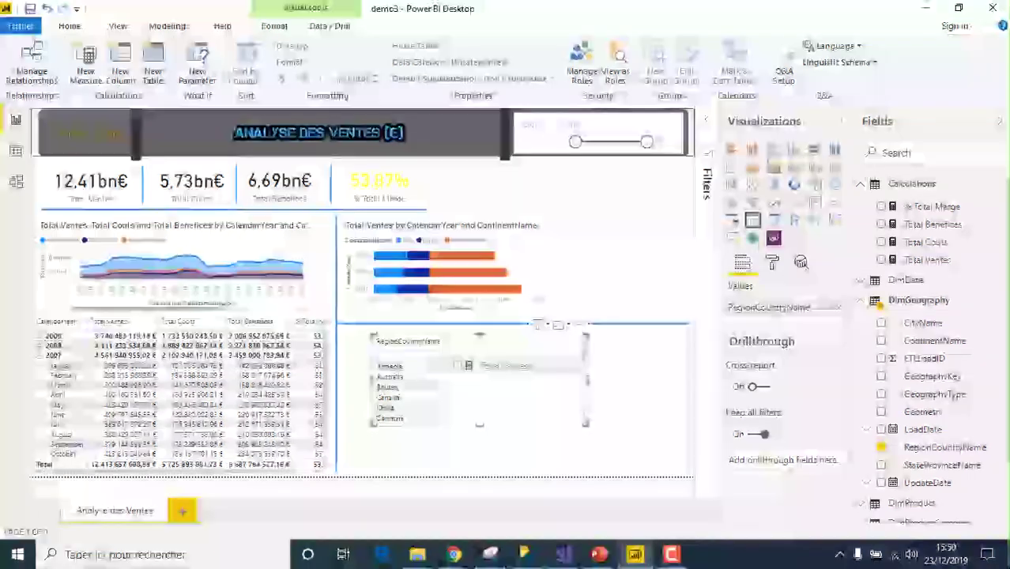
{"action": "left_click_drag", "start_coordinate": [458, 365], "coordinate": [462, 366]}
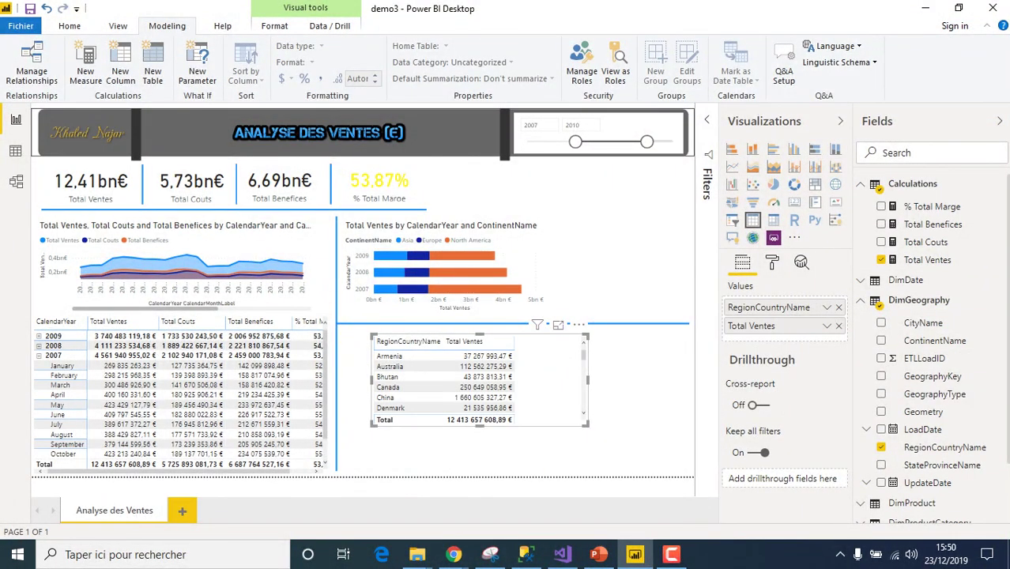
{"action": "left_click_drag", "start_coordinate": [479, 425], "coordinate": [479, 462]}
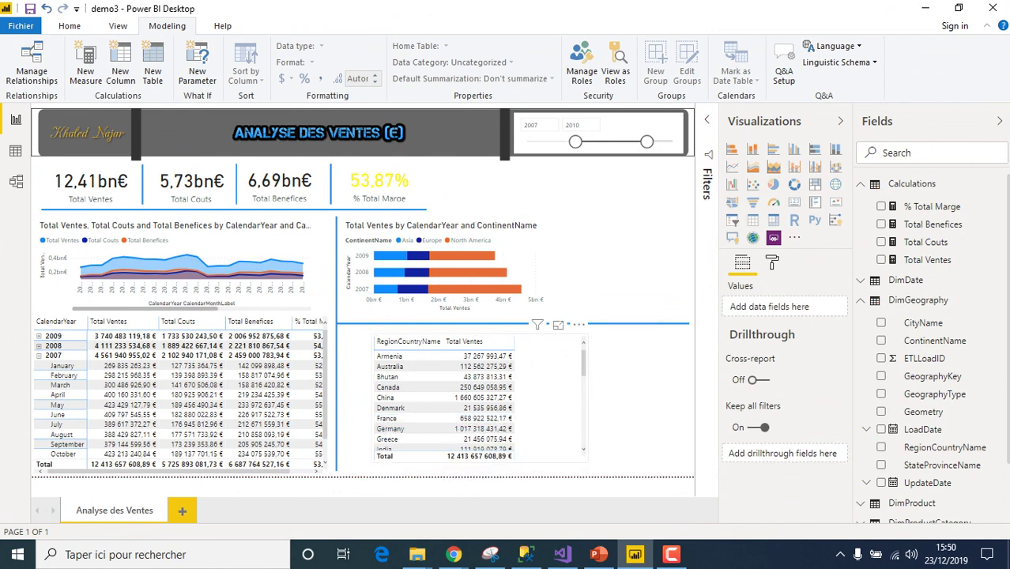
- Sort the country table by RegionCountryName, widen it, and look through its rows
{"action": "left_click", "coordinate": [578, 324]}
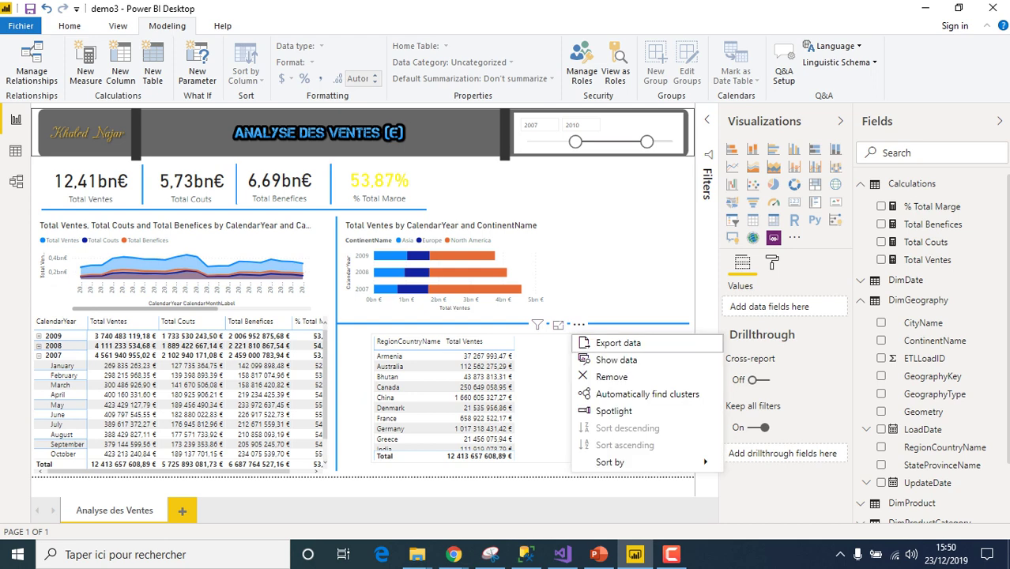
{"action": "mouse_move", "coordinate": [631, 462]}
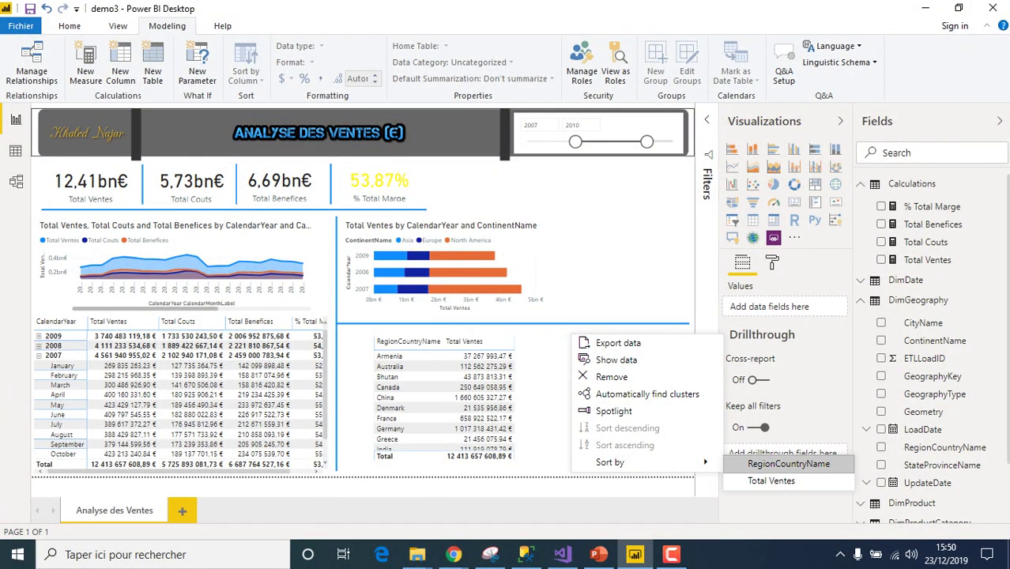
{"action": "left_click", "coordinate": [788, 464]}
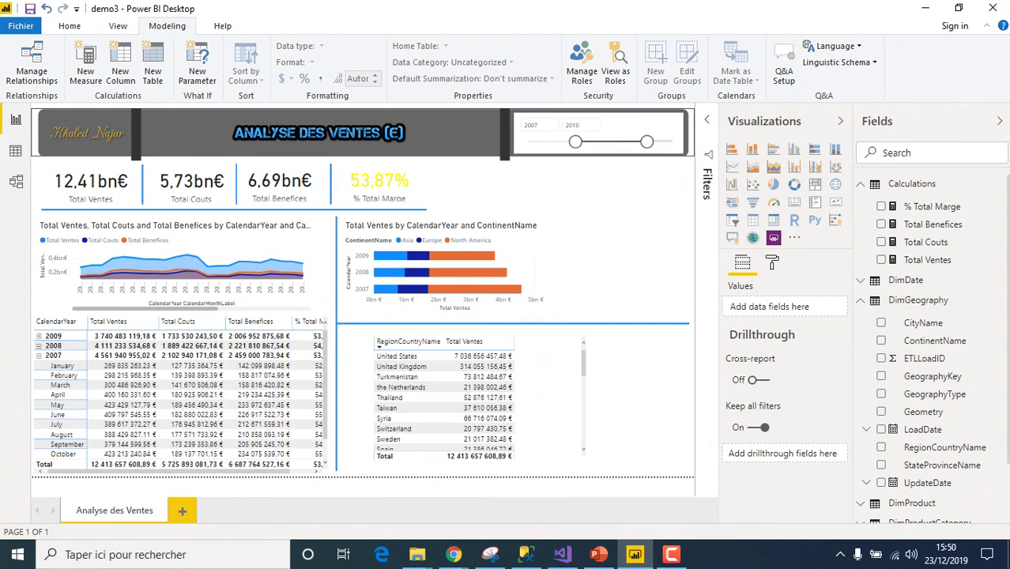
{"action": "left_click", "coordinate": [583, 411]}
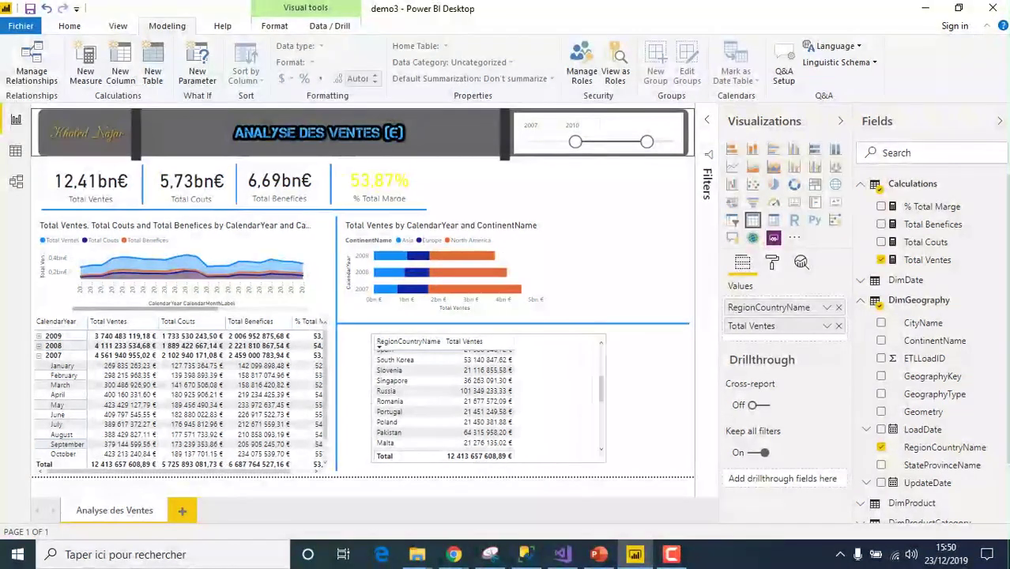
{"action": "key", "text": "Escape"}
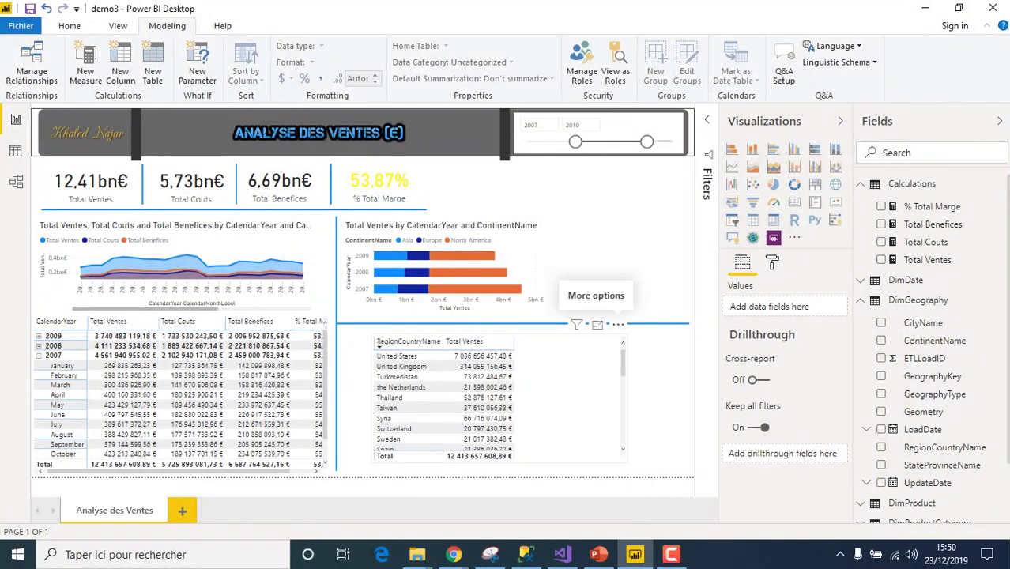
{"action": "scroll", "coordinate": [477, 407], "scroll_direction": "down", "scroll_amount": 10}
{"action": "scroll", "coordinate": [478, 427], "scroll_direction": "up", "scroll_amount": 10}
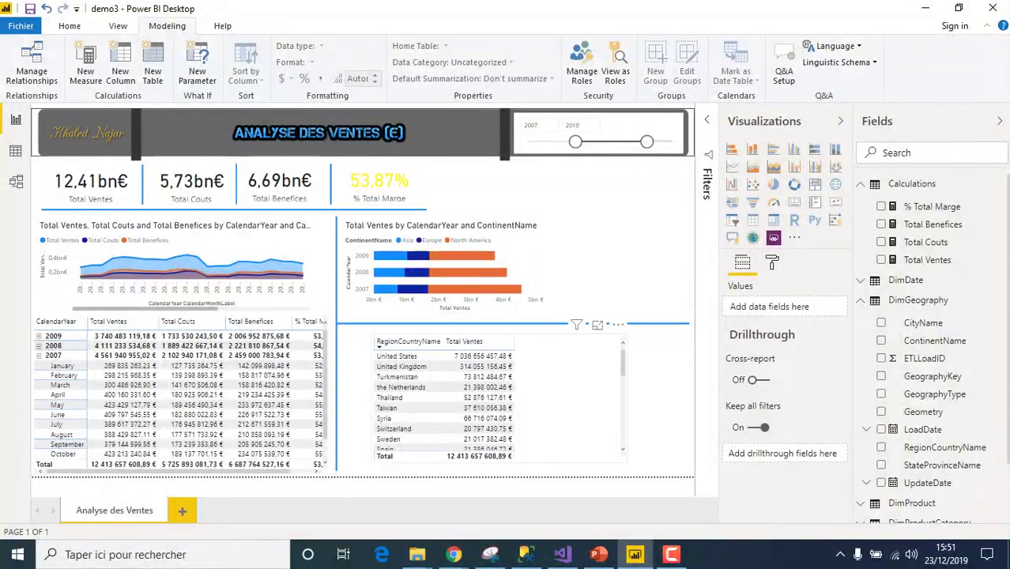
- Switch the country table's RegionCountryName sort to ascending and back to descending
{"action": "left_click", "coordinate": [489, 408]}
{"action": "left_click", "coordinate": [618, 324]}
{"action": "mouse_move", "coordinate": [649, 463]}
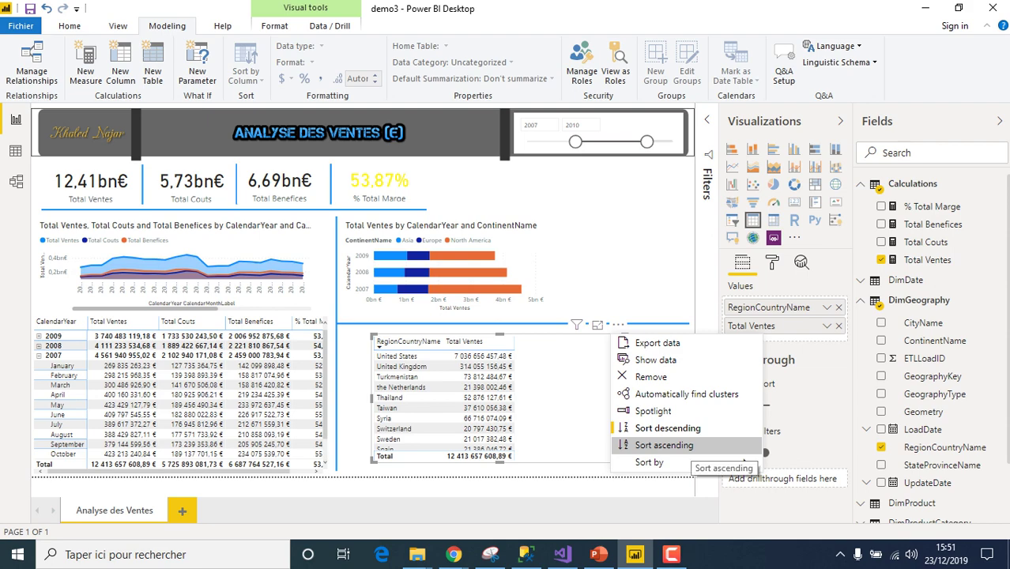
{"action": "left_click", "coordinate": [663, 444]}
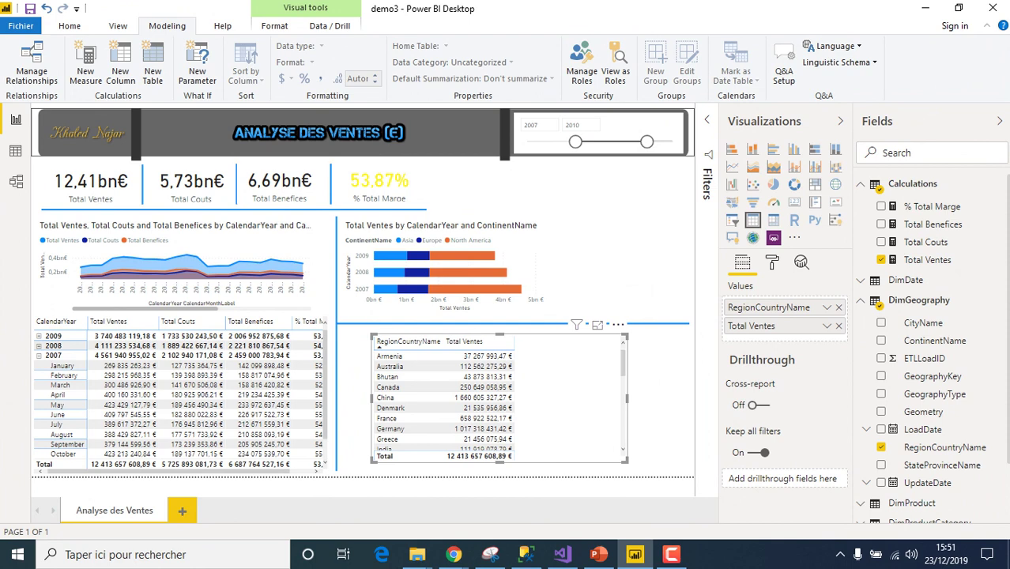
{"action": "left_click", "coordinate": [618, 325]}
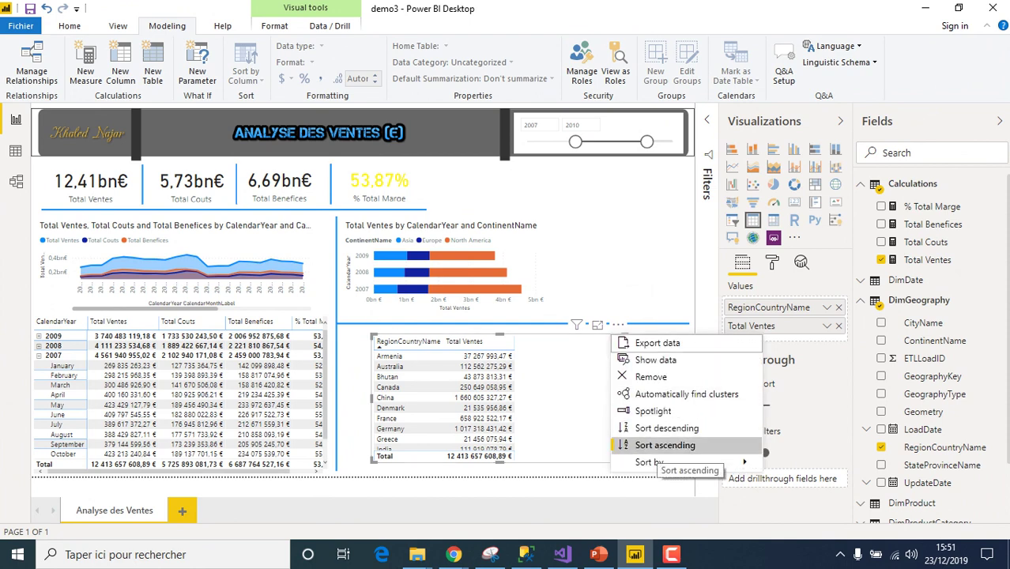
{"action": "left_click", "coordinate": [666, 427]}
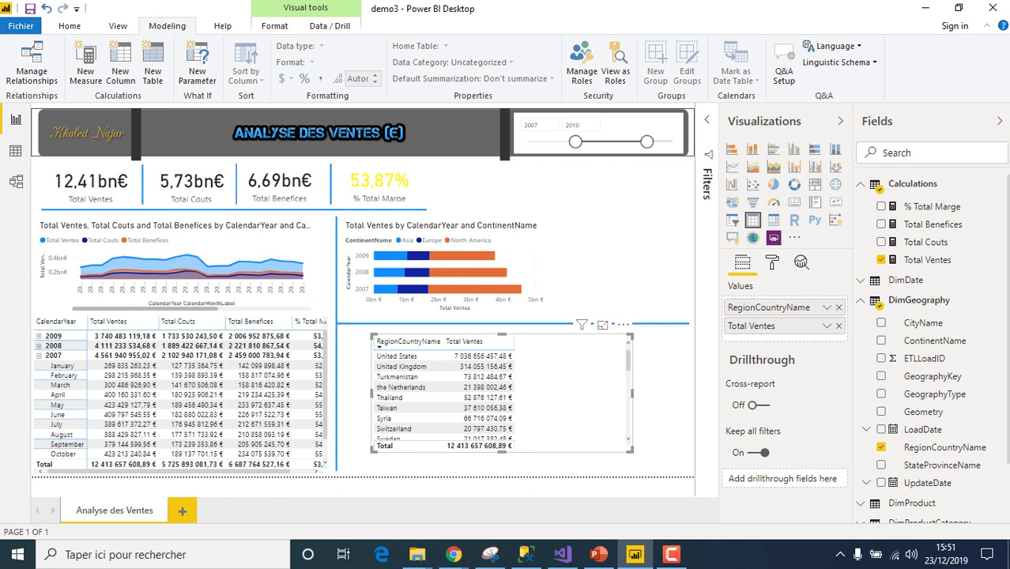
{"action": "key", "text": "Escape"}
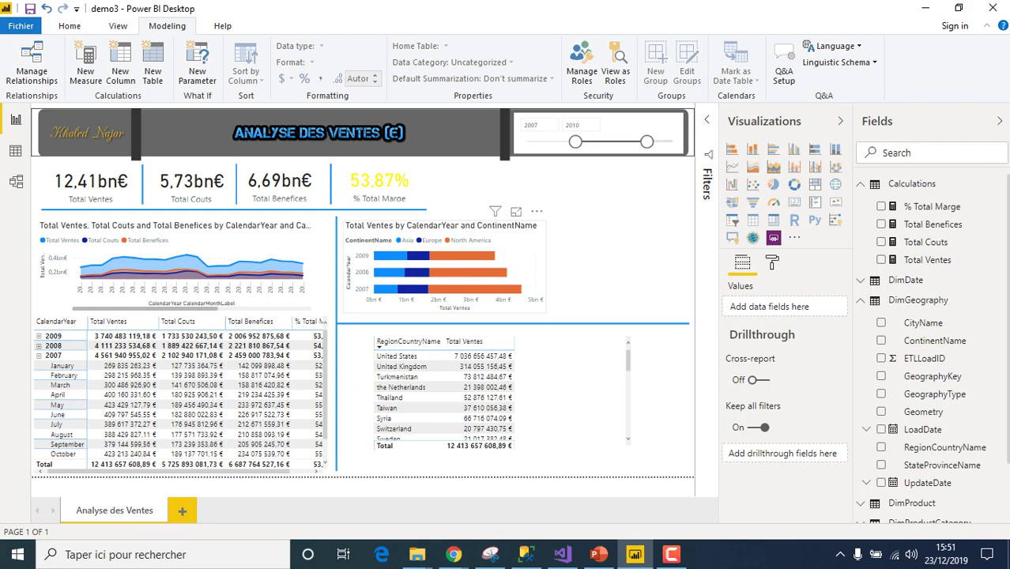
- Widen the continent sales bar chart and extend the year slicer to the full 2005–2011 range
{"action": "left_click", "coordinate": [443, 269]}
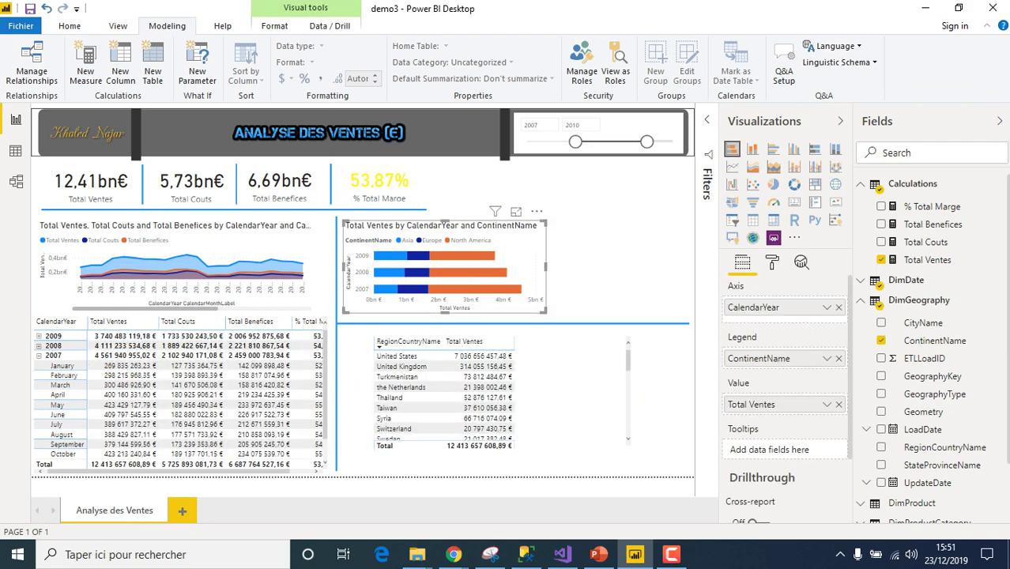
{"action": "left_click_drag", "start_coordinate": [546, 267], "coordinate": [621, 267]}
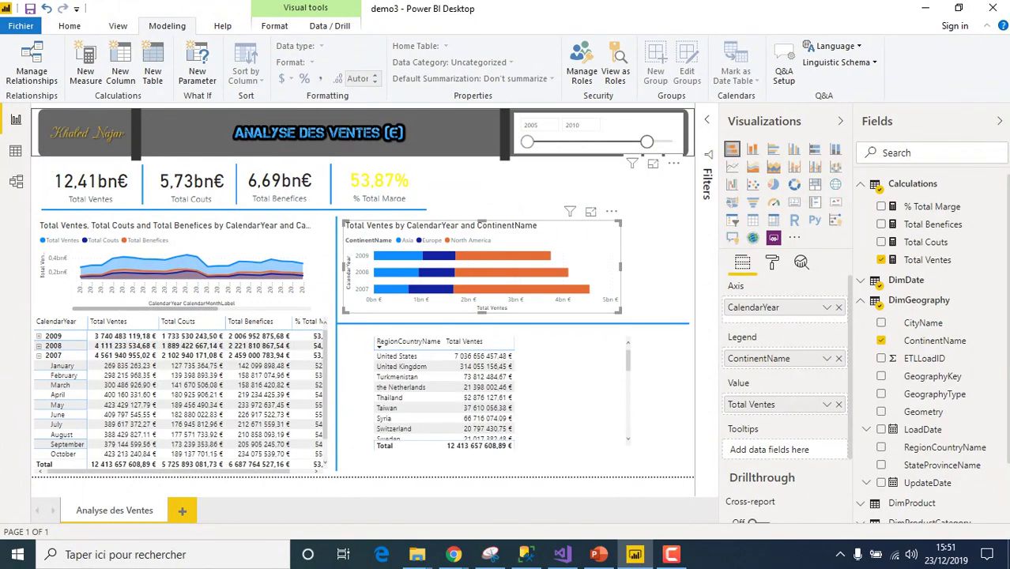
{"action": "left_click_drag", "start_coordinate": [551, 141], "coordinate": [527, 141]}
{"action": "left_click_drag", "start_coordinate": [647, 141], "coordinate": [670, 142]}
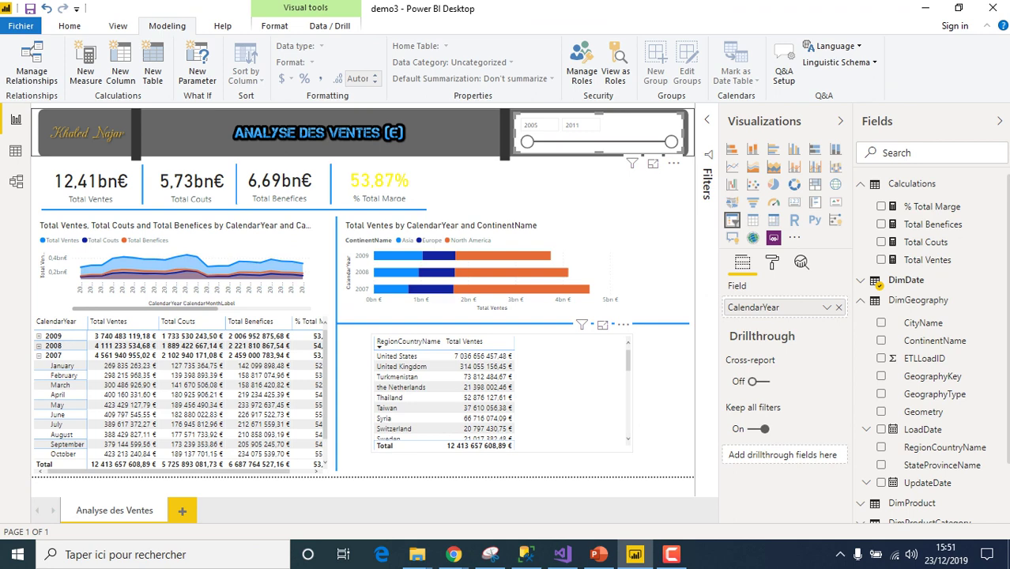
- Sort the country table by Total Ventes in descending order and narrow it
{"action": "scroll", "coordinate": [427, 395], "scroll_direction": "down", "scroll_amount": 10}
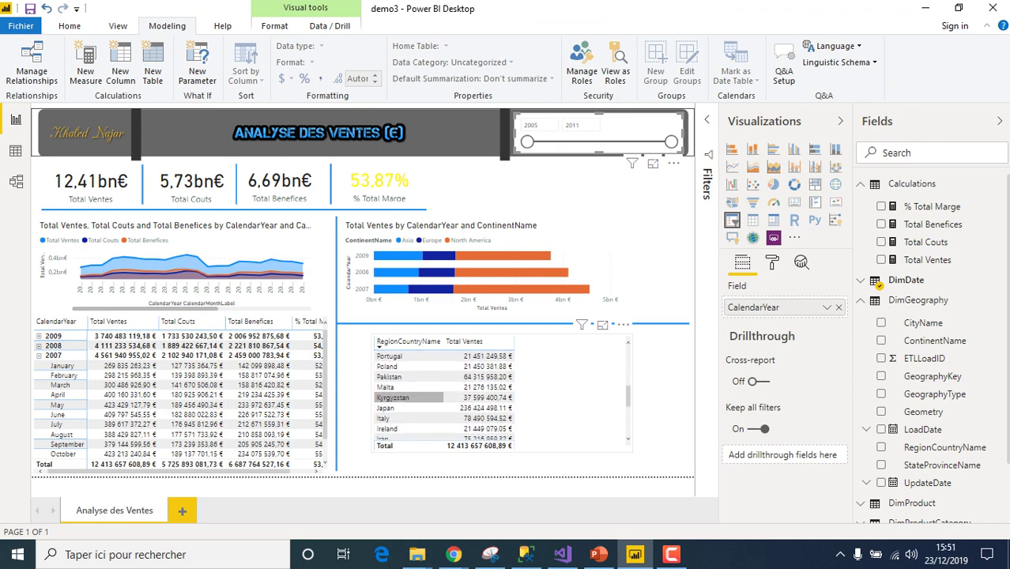
{"action": "scroll", "coordinate": [427, 393], "scroll_direction": "down", "scroll_amount": 1}
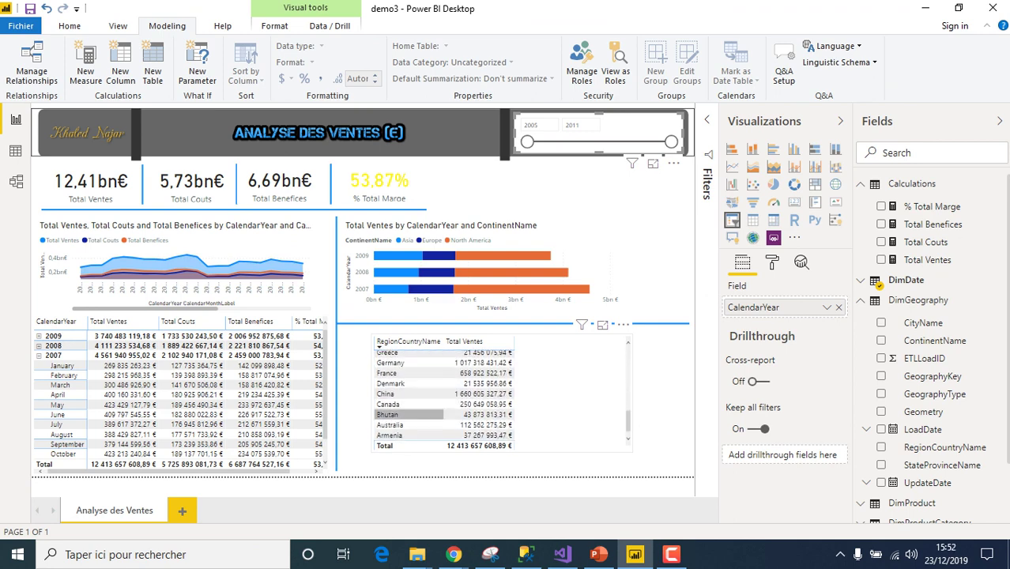
{"action": "scroll", "coordinate": [419, 426], "scroll_direction": "up", "scroll_amount": 10}
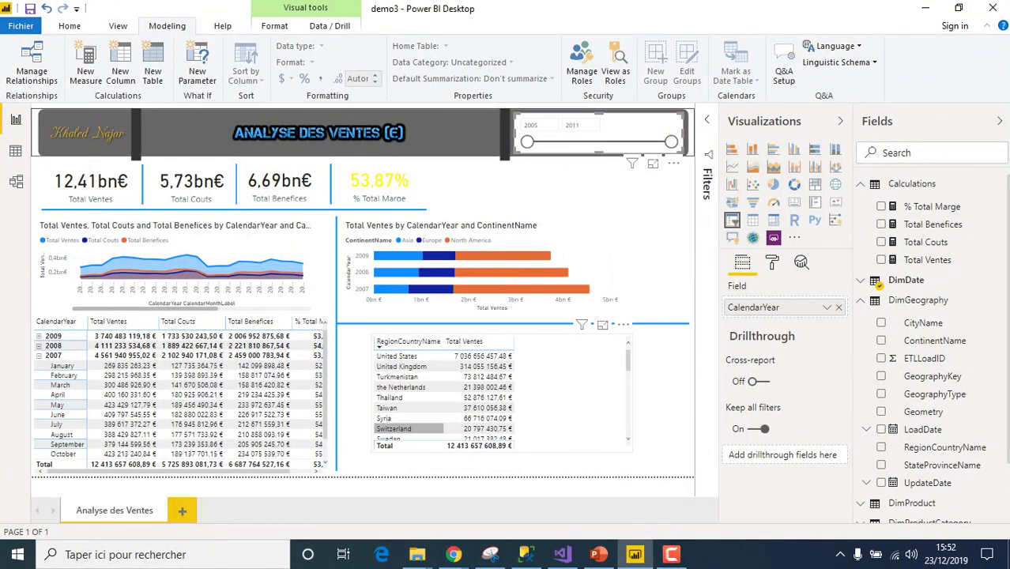
{"action": "scroll", "coordinate": [408, 428], "scroll_direction": "down", "scroll_amount": 9}
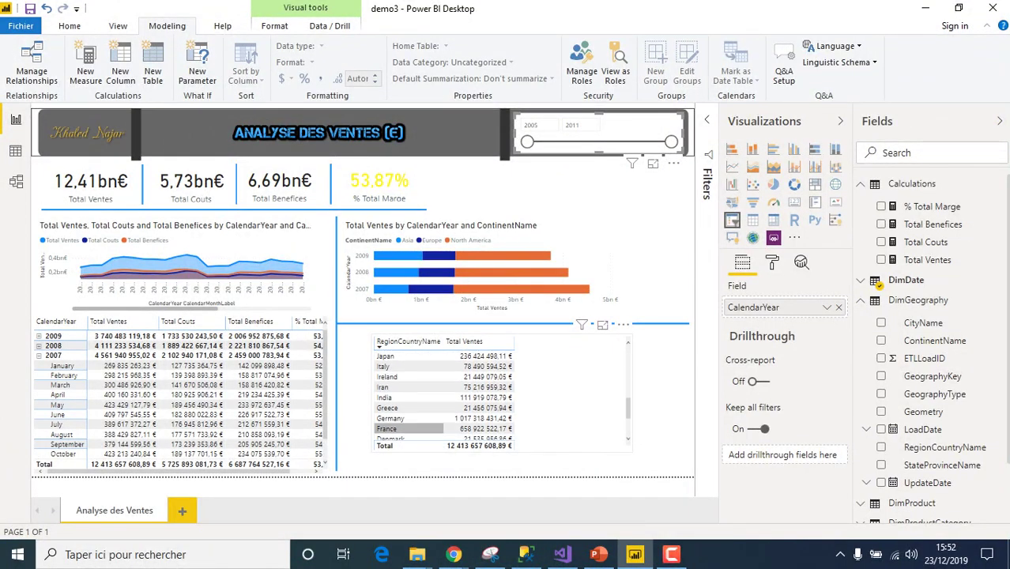
{"action": "scroll", "coordinate": [409, 428], "scroll_direction": "down", "scroll_amount": 1}
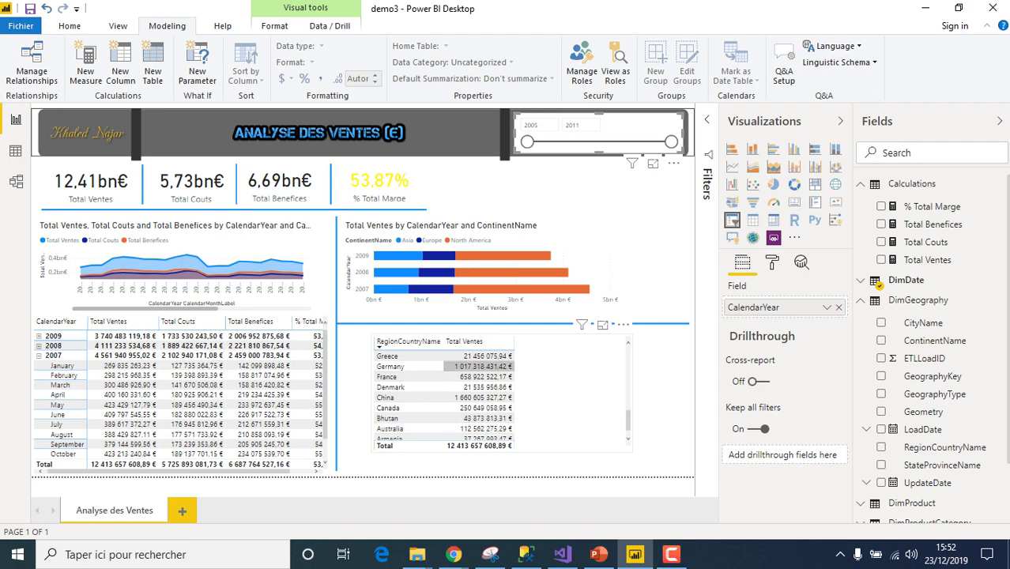
{"action": "left_click", "coordinate": [569, 379]}
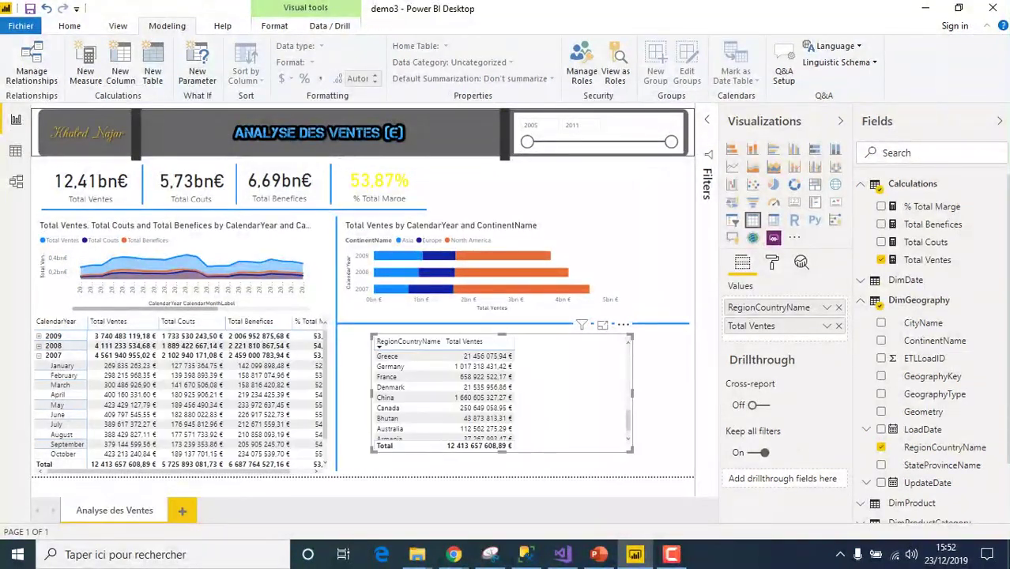
{"action": "left_click", "coordinate": [623, 324]}
{"action": "mouse_move", "coordinate": [706, 465]}
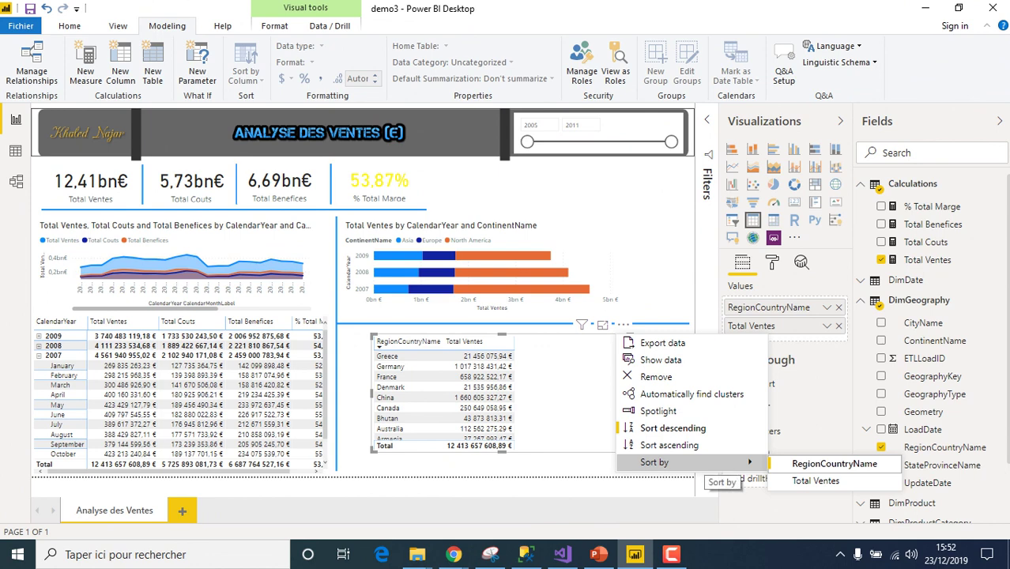
{"action": "left_click", "coordinate": [815, 480]}
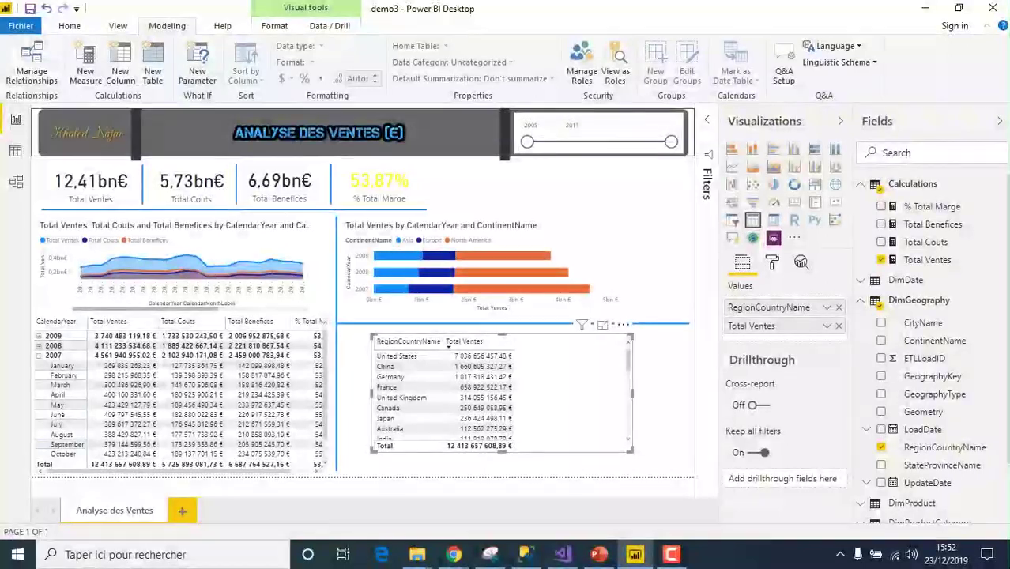
{"action": "left_click_drag", "start_coordinate": [632, 392], "coordinate": [571, 393]}
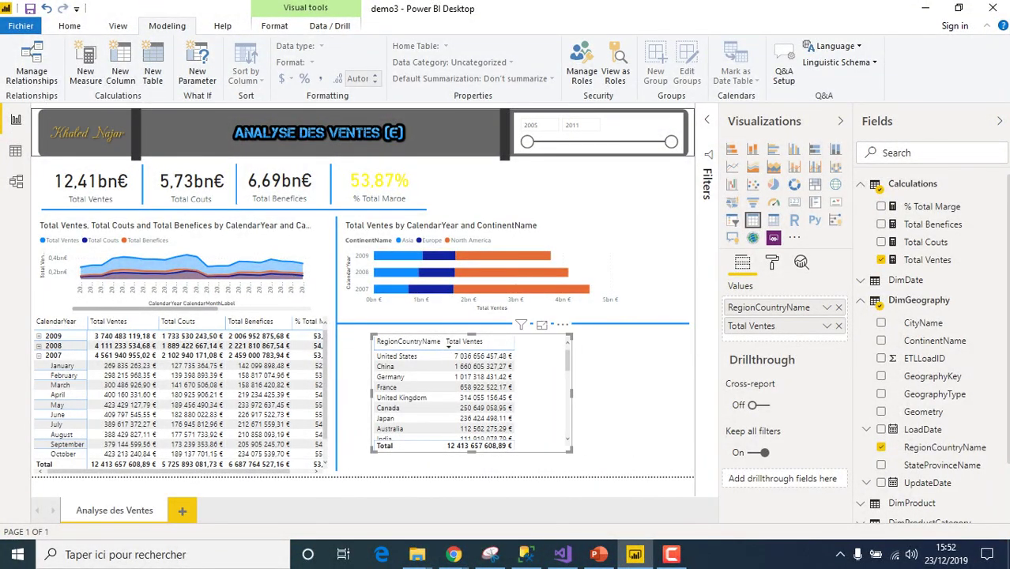
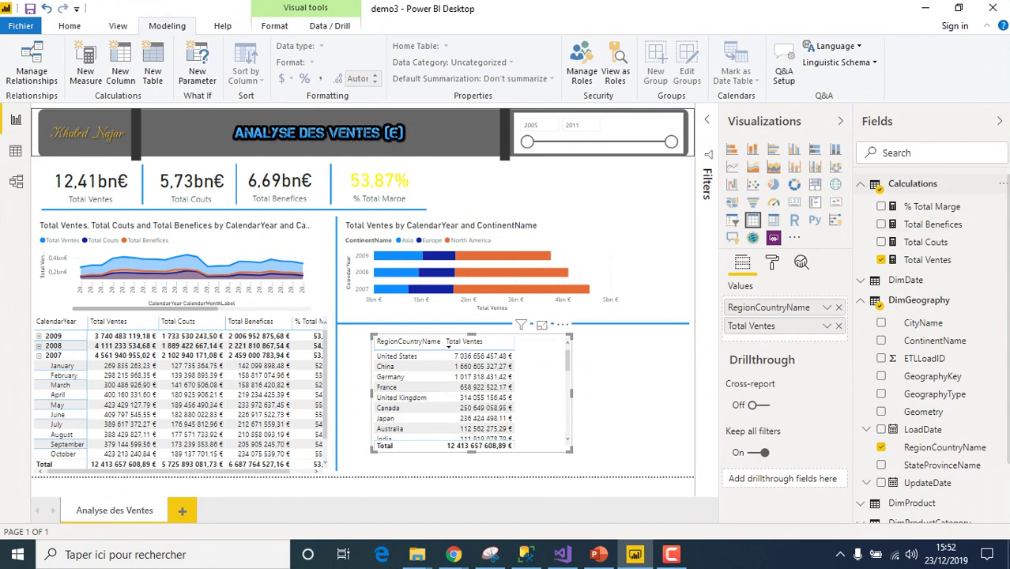
- Create a new measure in the Calculations table
{"action": "left_click", "coordinate": [860, 184]}
{"action": "left_click", "coordinate": [861, 184]}
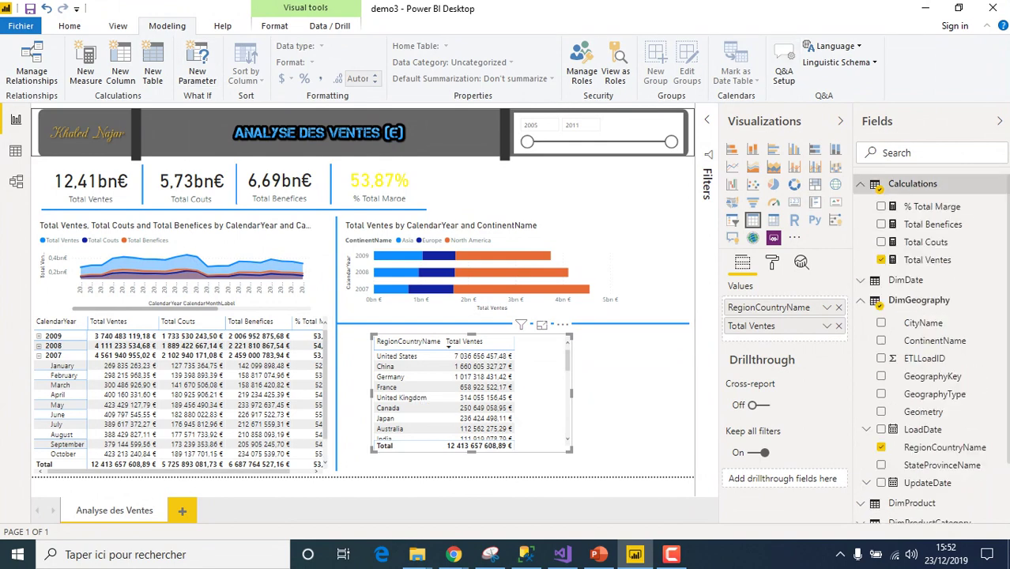
{"action": "left_click", "coordinate": [70, 25]}
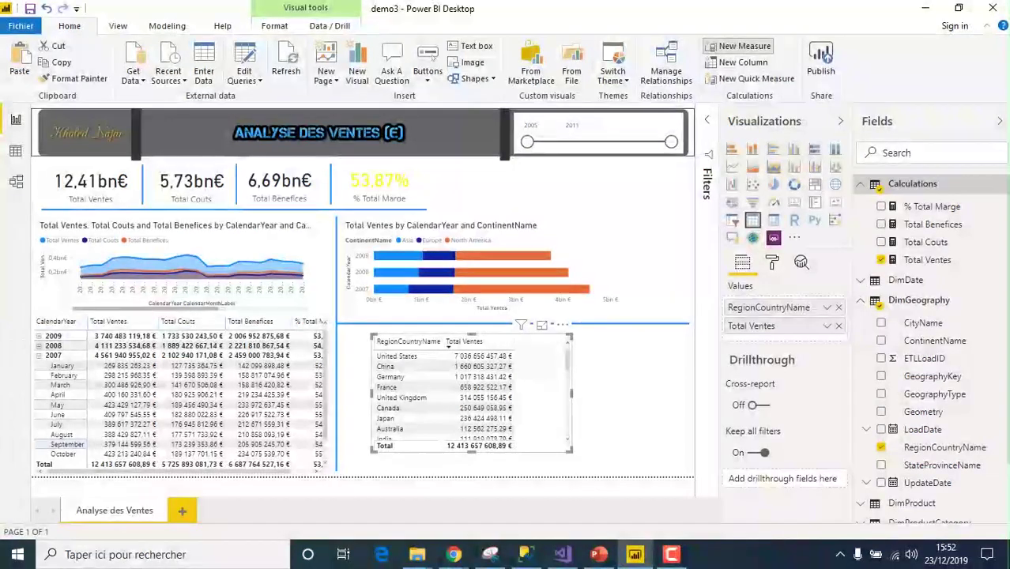
{"action": "left_click", "coordinate": [743, 46]}
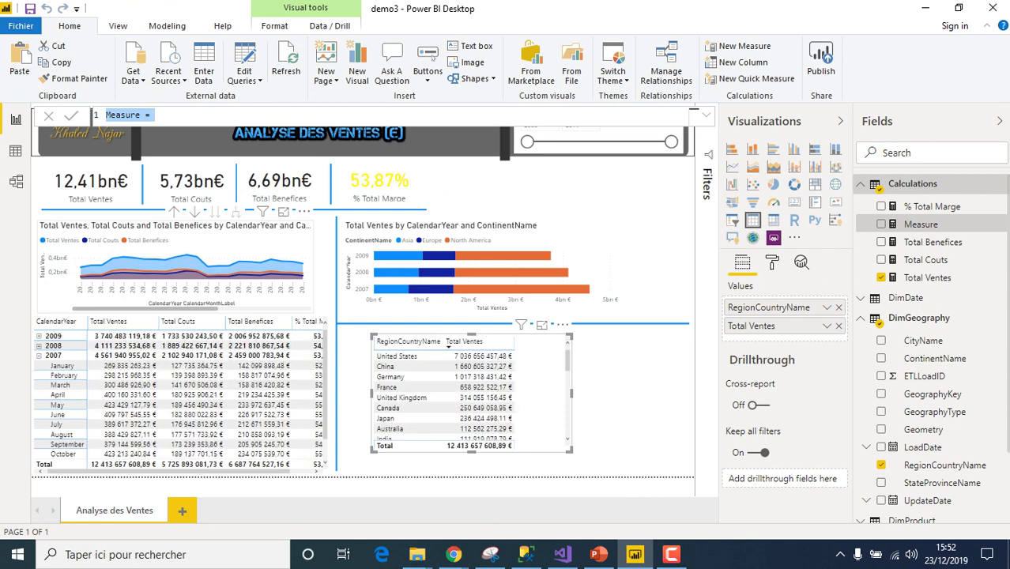
- Name the new measure Top 10 Pays Ventes and begin its formula with the CALCULATE function
{"action": "type", "text": "Top "}
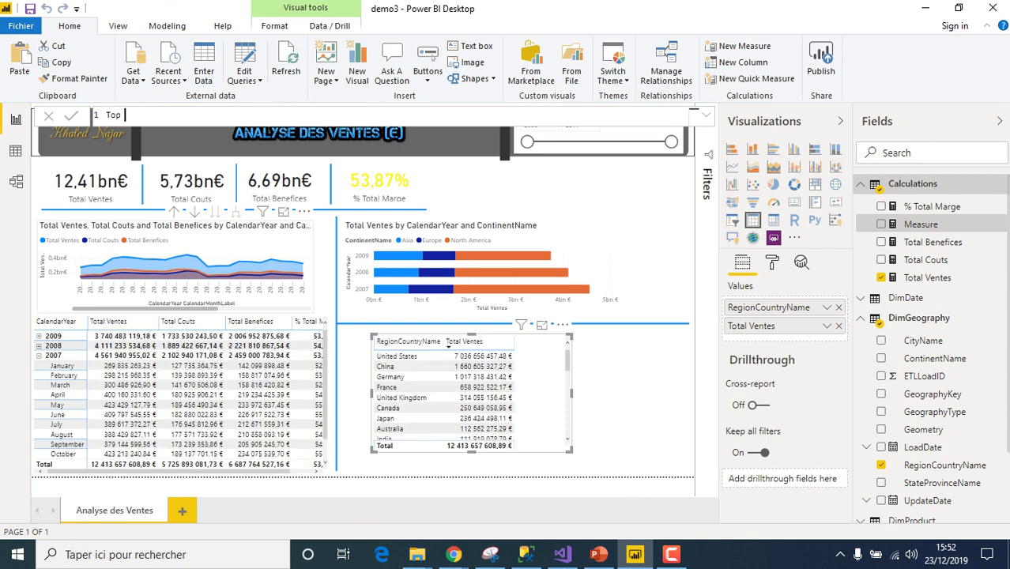
{"action": "type", "text": "10"}
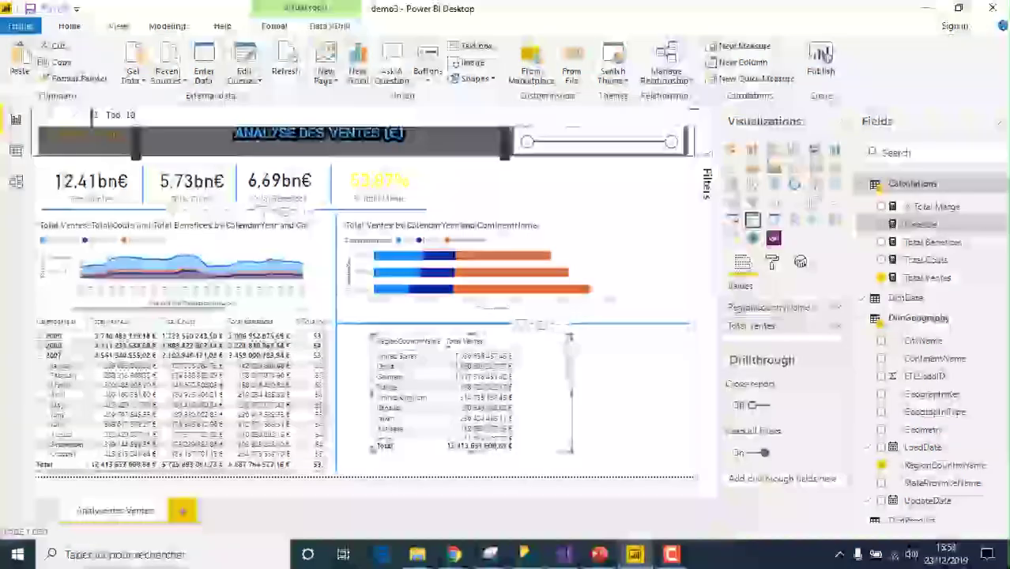
{"action": "type", "text": " Pay"}
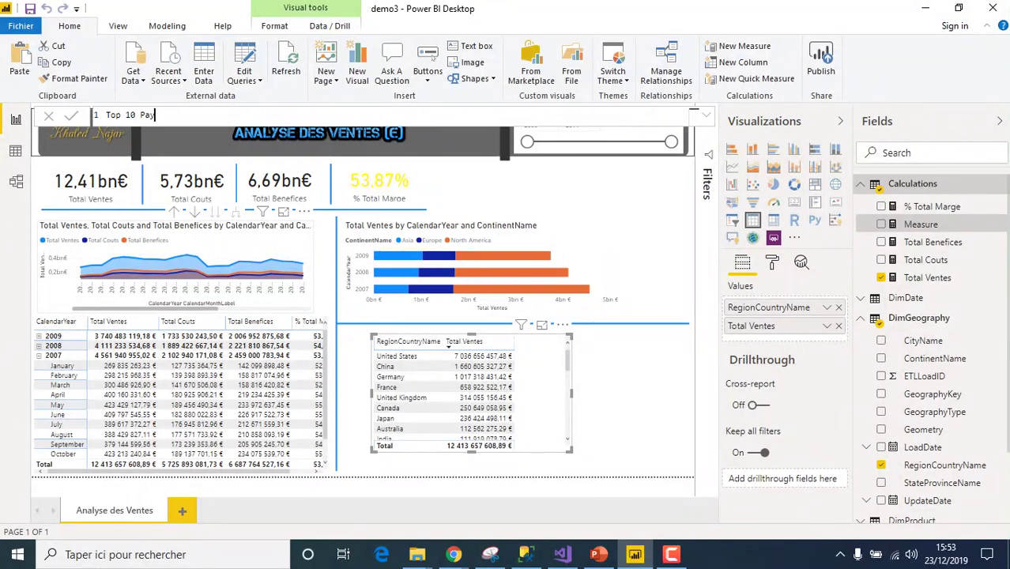
{"action": "type", "text": "s Ventes"}
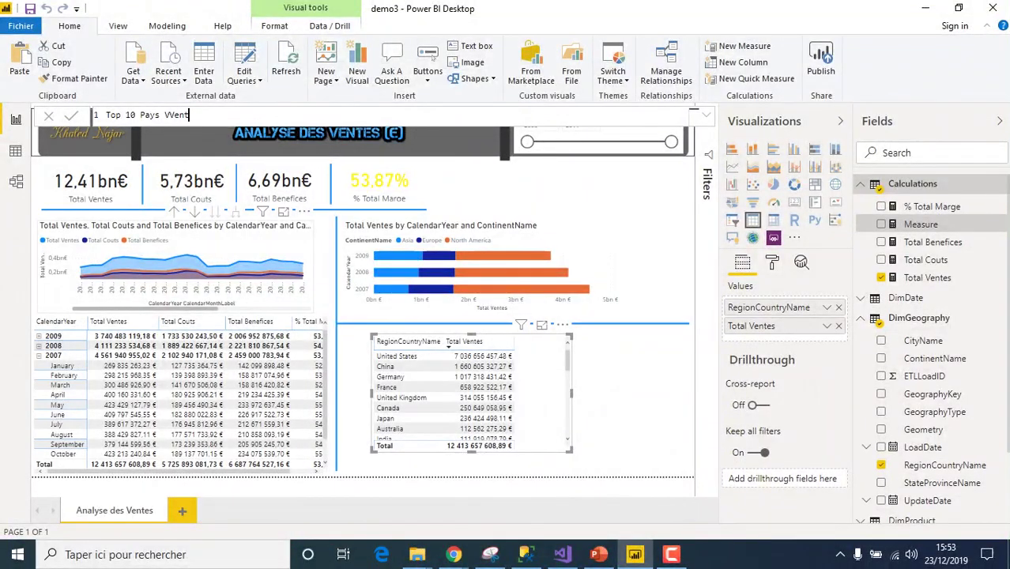
{"action": "key", "text": "BackSpace"}
{"action": "key", "text": "BackSpace"}
{"action": "key", "text": "BackSpace"}
{"action": "key", "text": "BackSpace"}
{"action": "key", "text": "BackSpace"}
{"action": "key", "text": "BackSpace"}
{"action": "type", "text": "Ventes = Cal"}
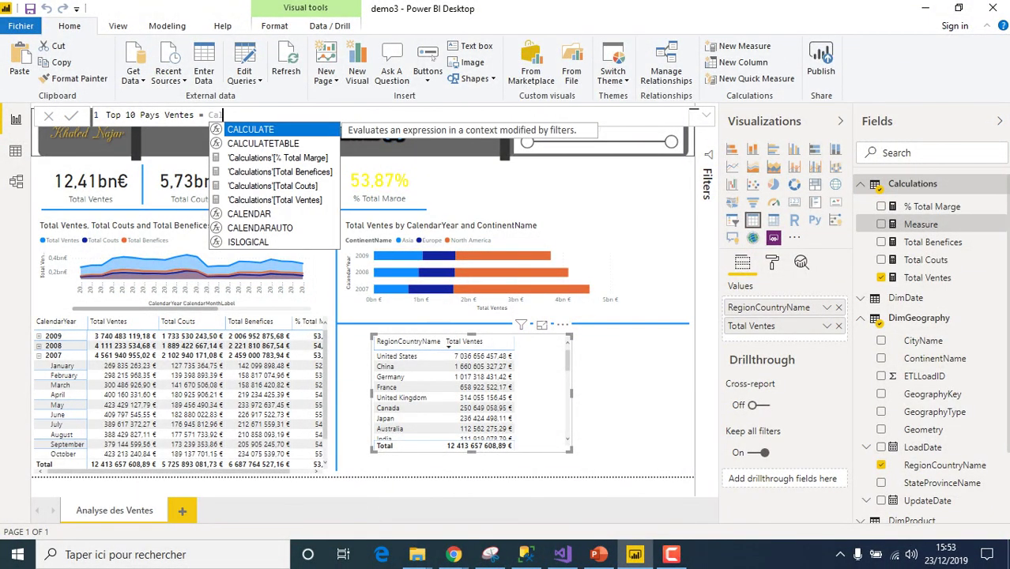
{"action": "key", "text": "Tab"}
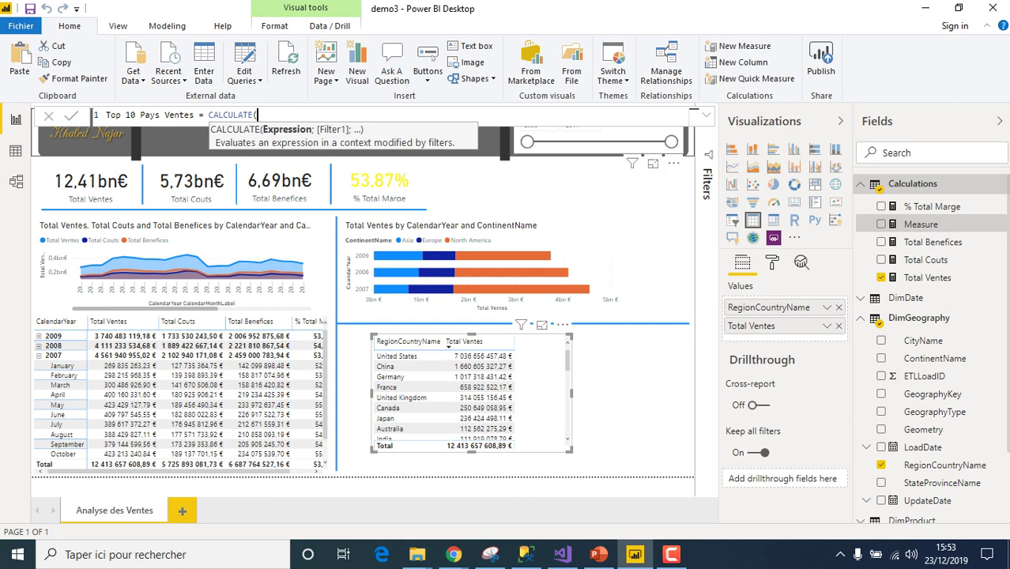
- Add blank lines to the formula for extra room and give CALCULATE the [Total Ventes] measure as its expression
{"action": "key", "text": "shift+Return"}
{"action": "key", "text": "shift+Return"}
{"action": "key", "text": "shift+Return"}
{"action": "key", "text": "shift+Return"}
{"action": "key", "text": "shift+Return"}
{"action": "key", "text": "shift+Return"}
{"action": "key", "text": "shift+Return"}
{"action": "key", "text": "shift+Return"}
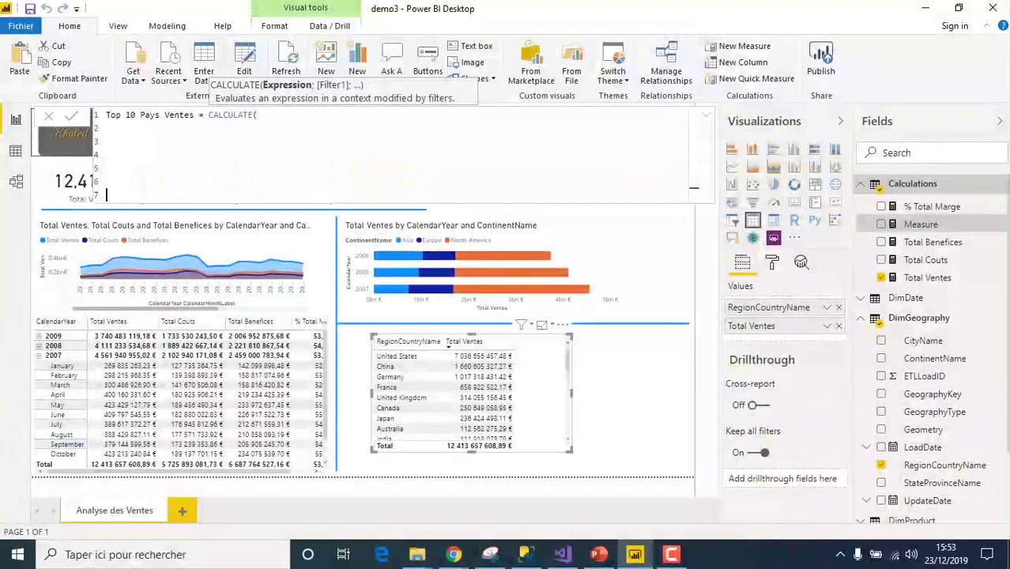
{"action": "left_click", "coordinate": [258, 115]}
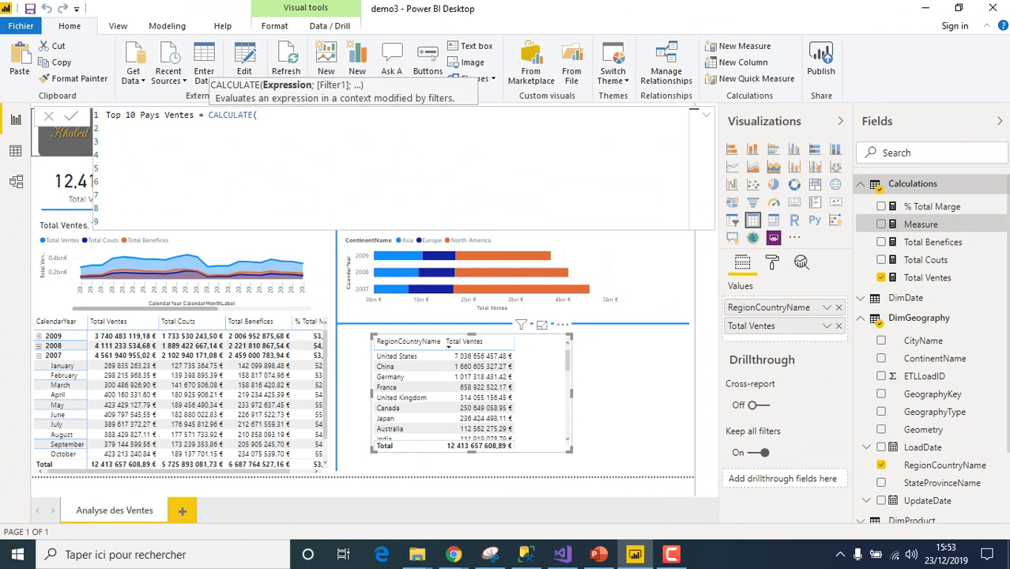
{"action": "type", "text": "TOT"}
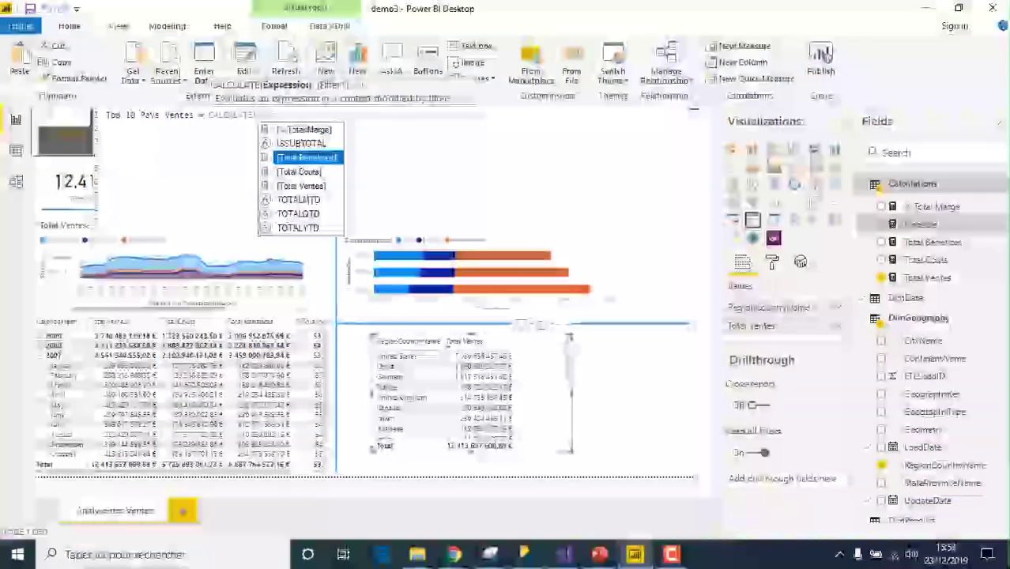
{"action": "key", "text": "Down"}
{"action": "key", "text": "Down"}
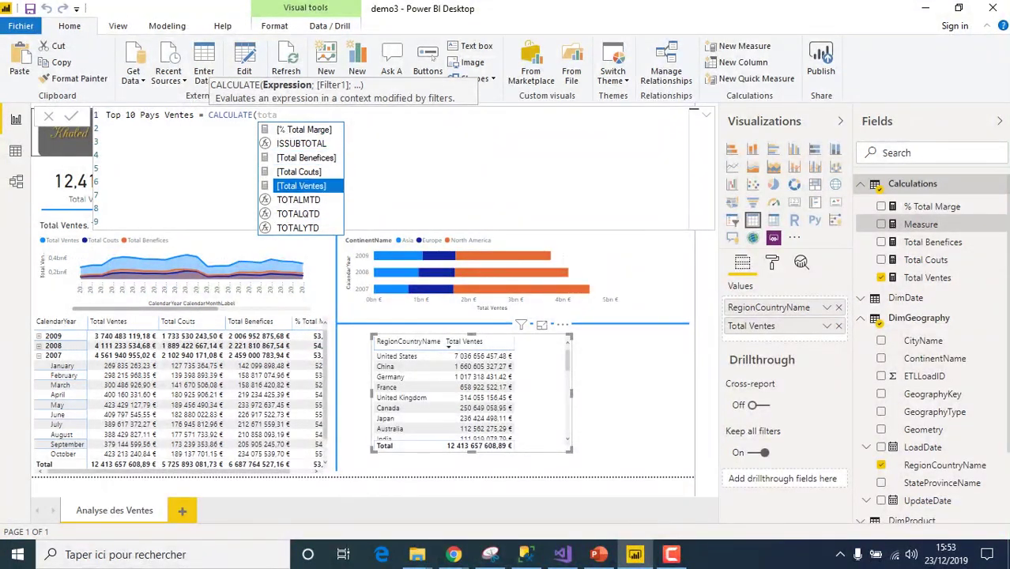
{"action": "key", "text": "Tab"}
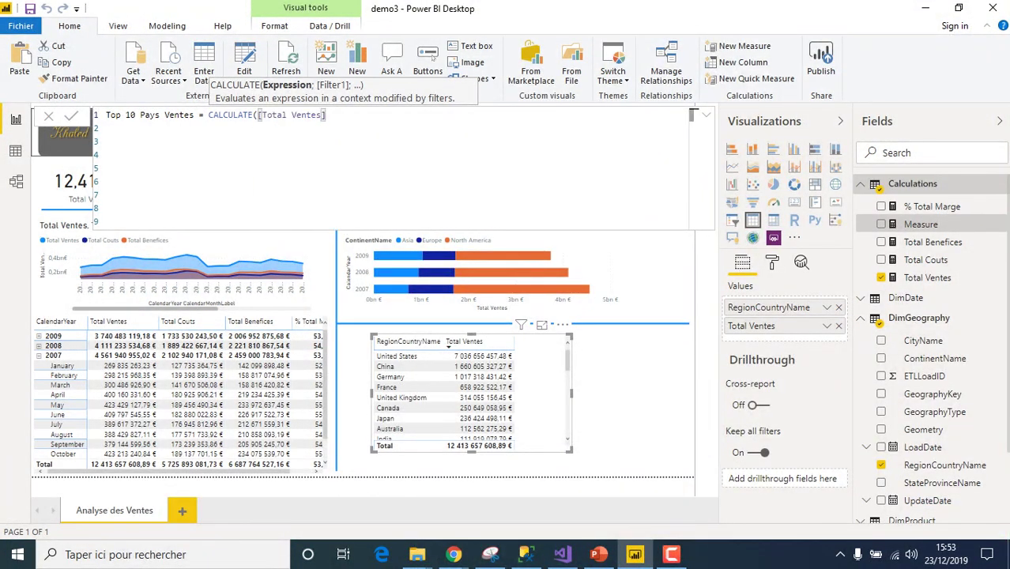
{"action": "type", "text": ";"}
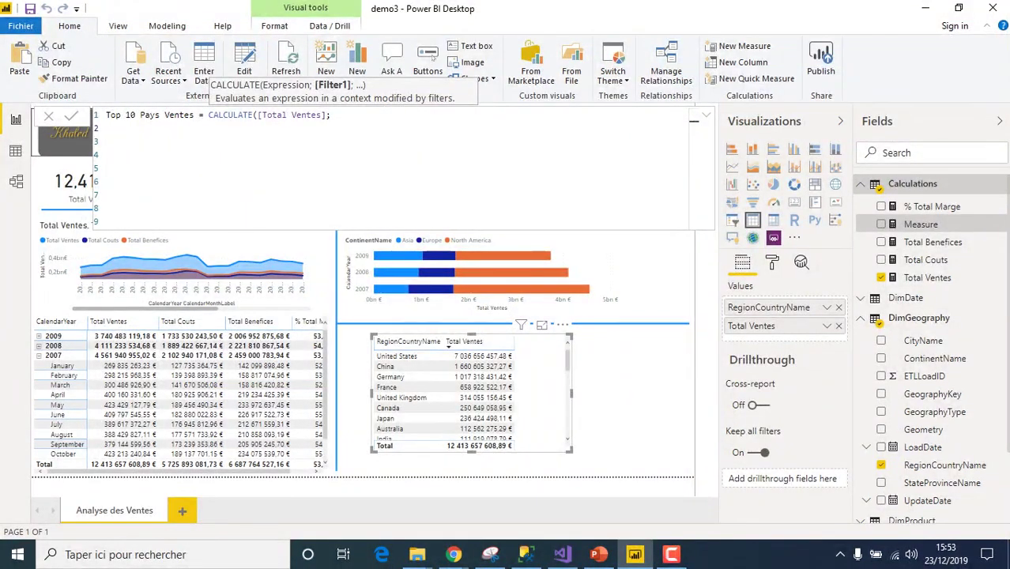
- Add a FILTER on the formula's second line with VALUES(DimGeography[RegionCountryName]) as its table argument
{"action": "type", "text": "Filter"}
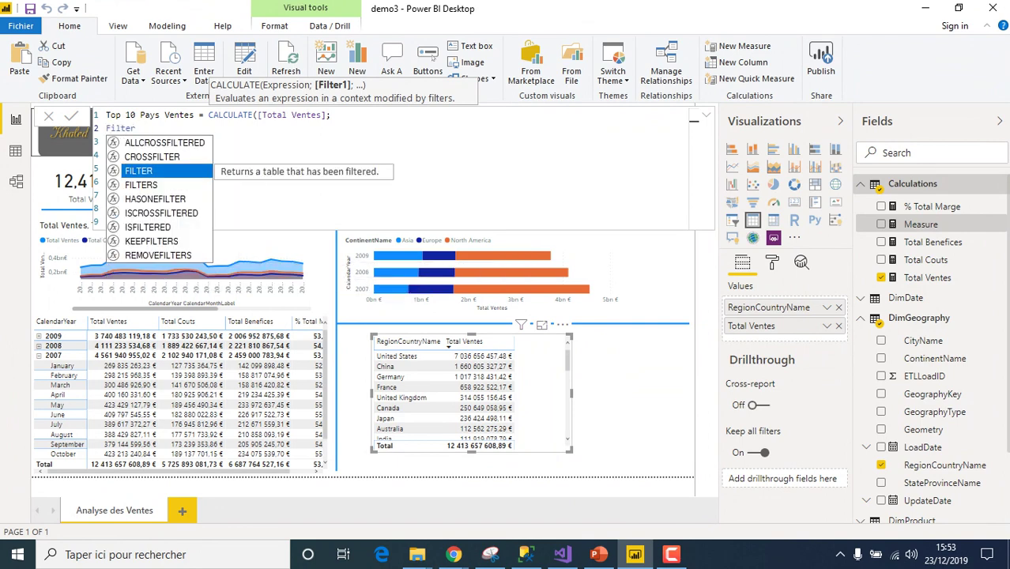
{"action": "key", "text": "Tab"}
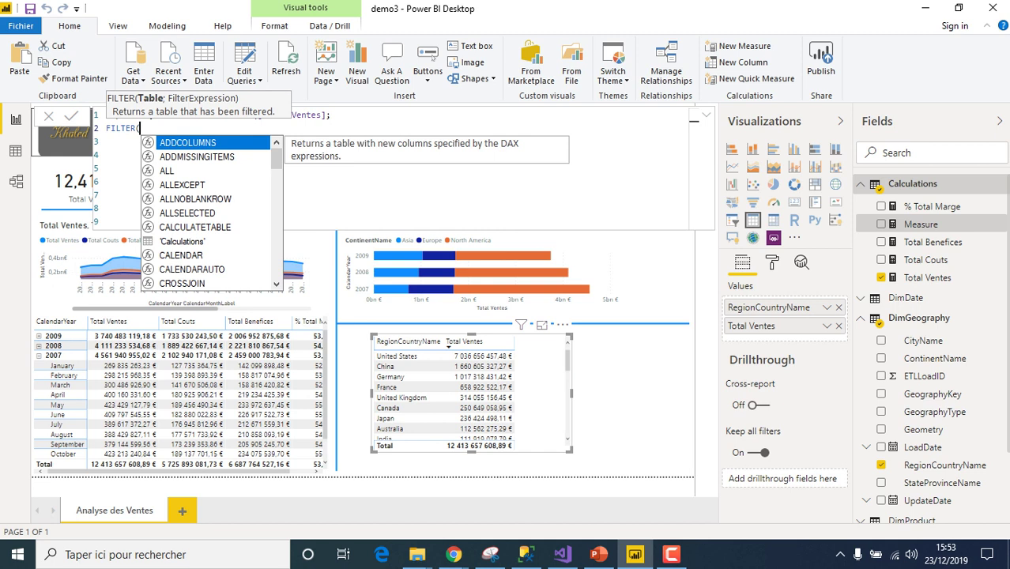
{"action": "type", "text": "VA"}
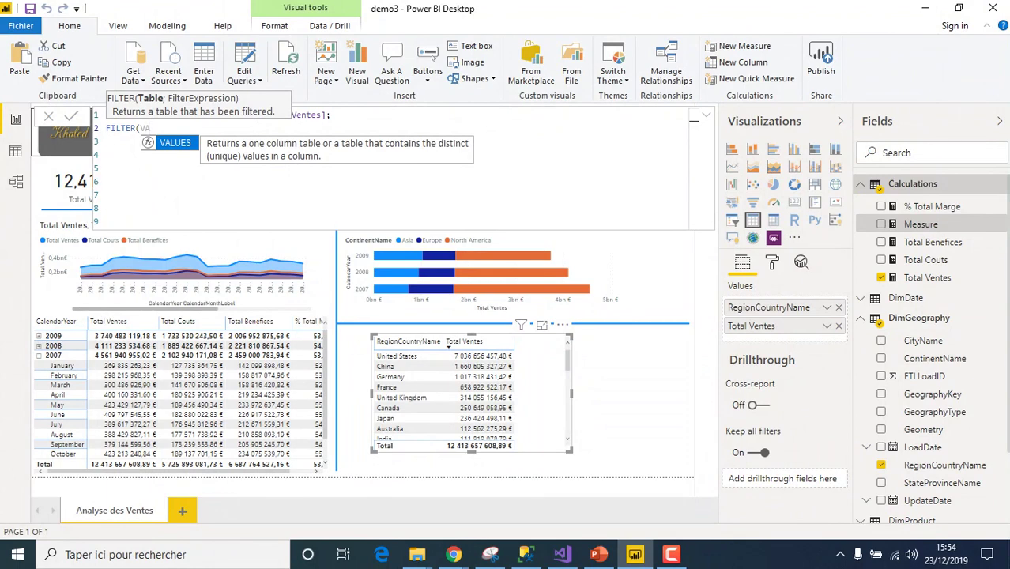
{"action": "key", "text": "Tab"}
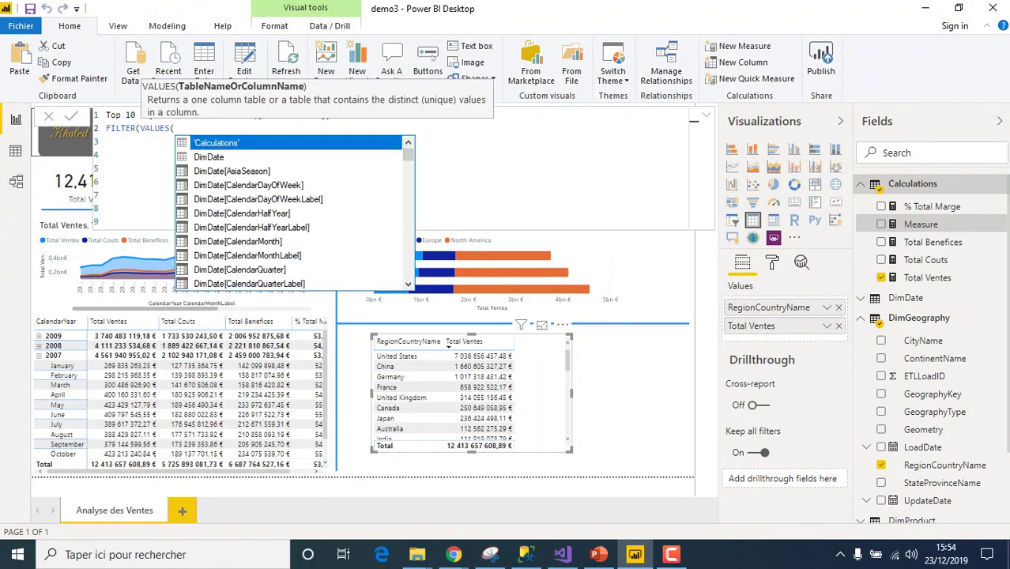
{"action": "type", "text": "coun"}
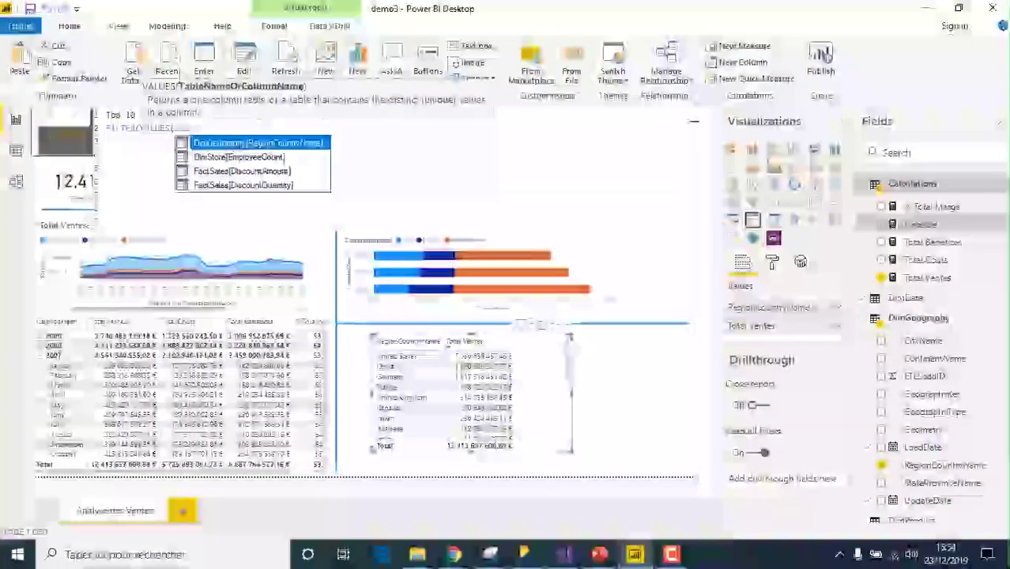
{"action": "key", "text": "Tab"}
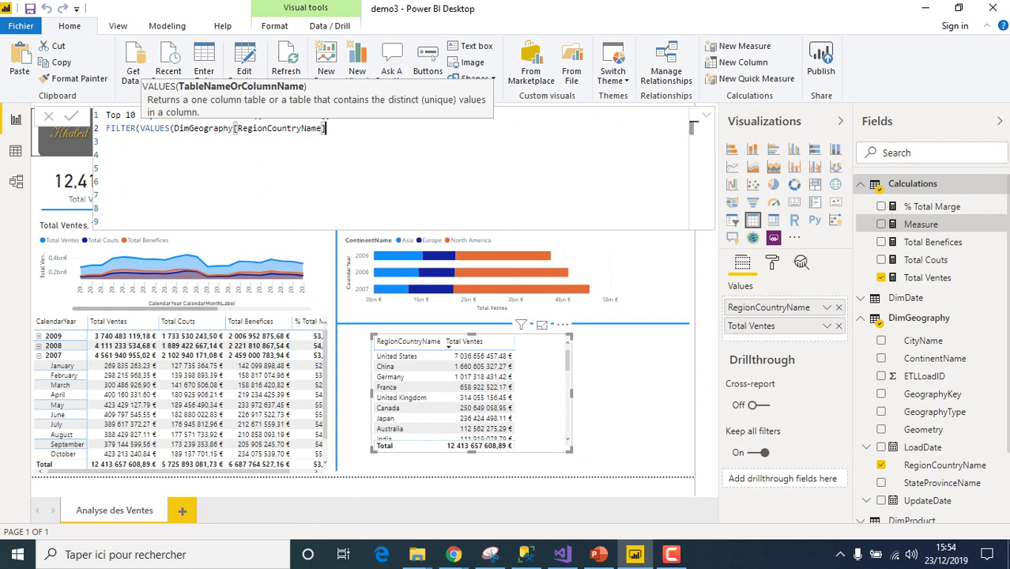
{"action": "type", "text": ");"}
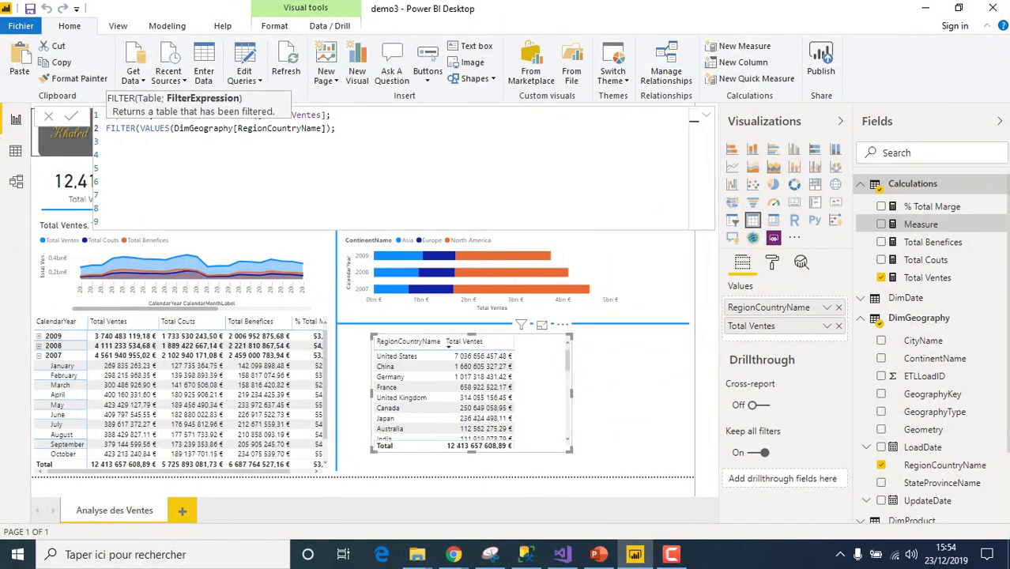
- Begin the filter expression on the third line with an IF whose logical test uses RANKX
{"action": "key", "text": "shift+Return"}
{"action": "type", "text": "IF"}
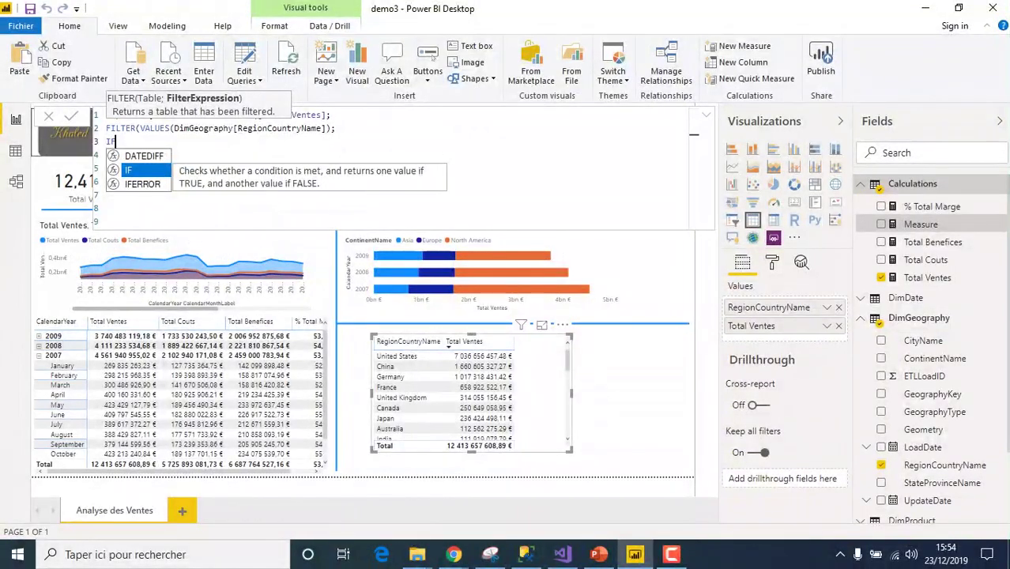
{"action": "type", "text": " (RAN"}
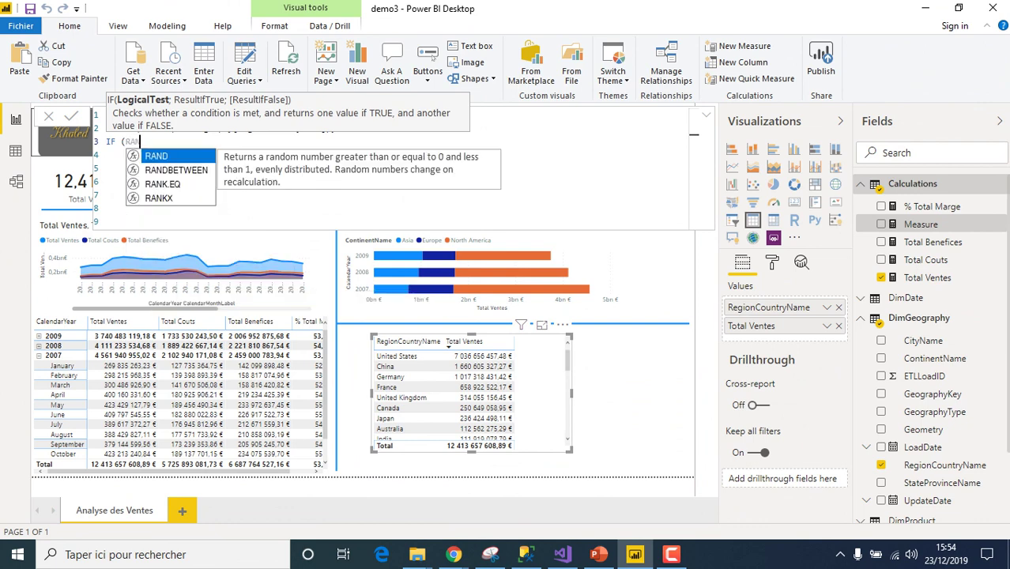
{"action": "key", "text": "Down"}
{"action": "key", "text": "Down"}
{"action": "key", "text": "Down"}
{"action": "key", "text": "Tab"}
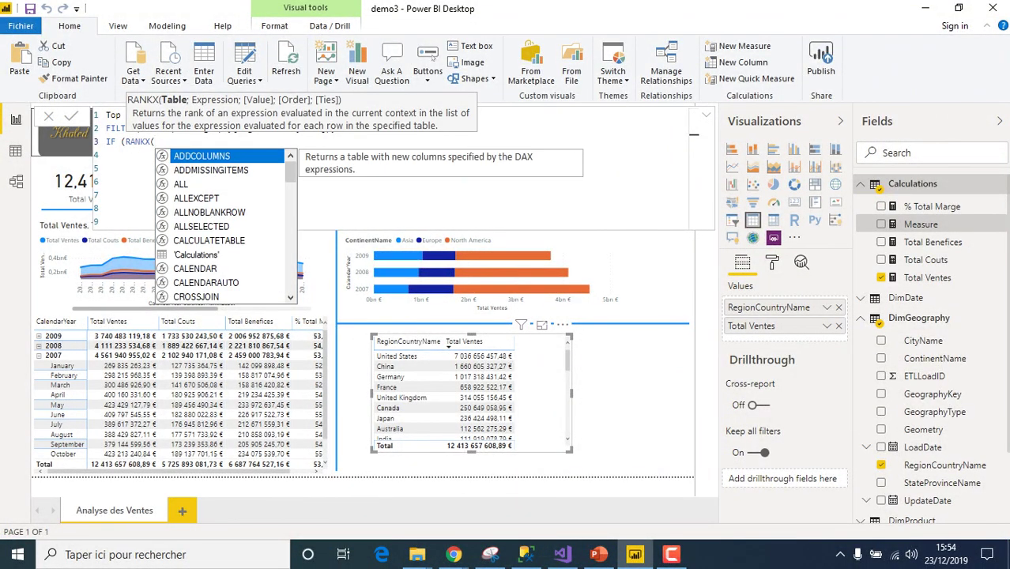
- Give RANKX all(DimGeography[RegionCountryName]) as its table argument, preceded by an extra opening parenthesis
{"action": "type", "text": "(all"}
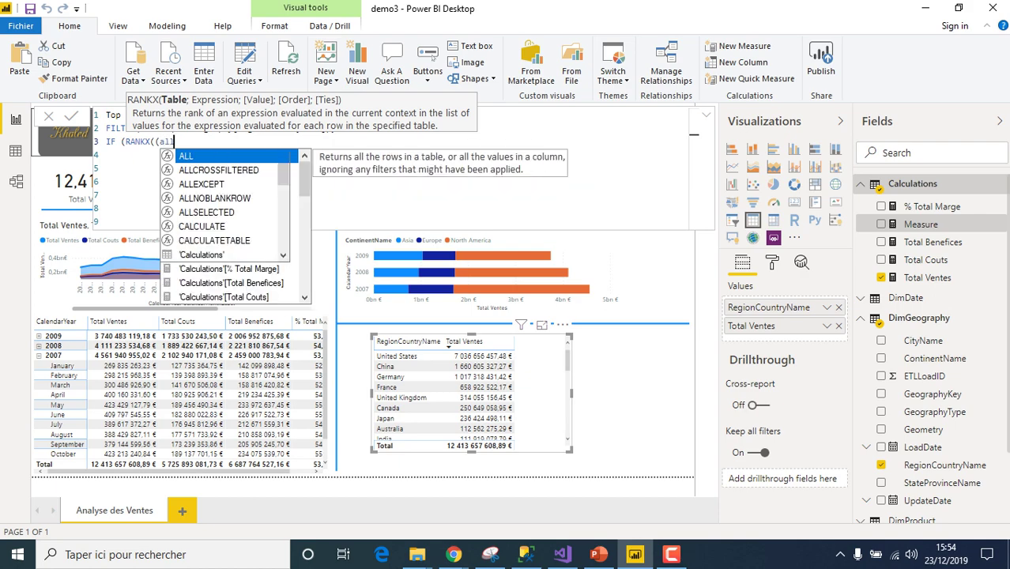
{"action": "type", "text": "(cou"}
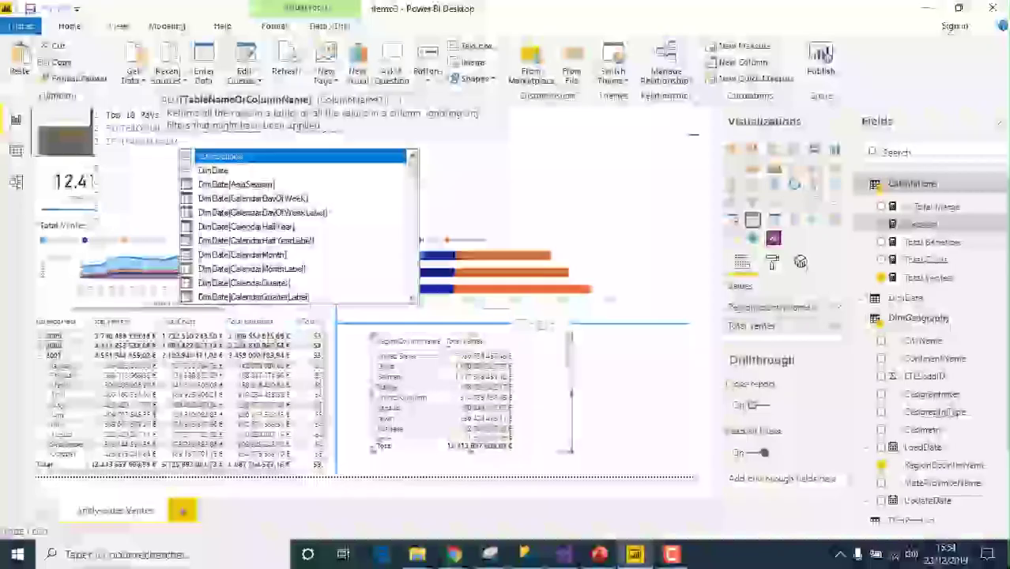
{"action": "type", "text": "ntry"}
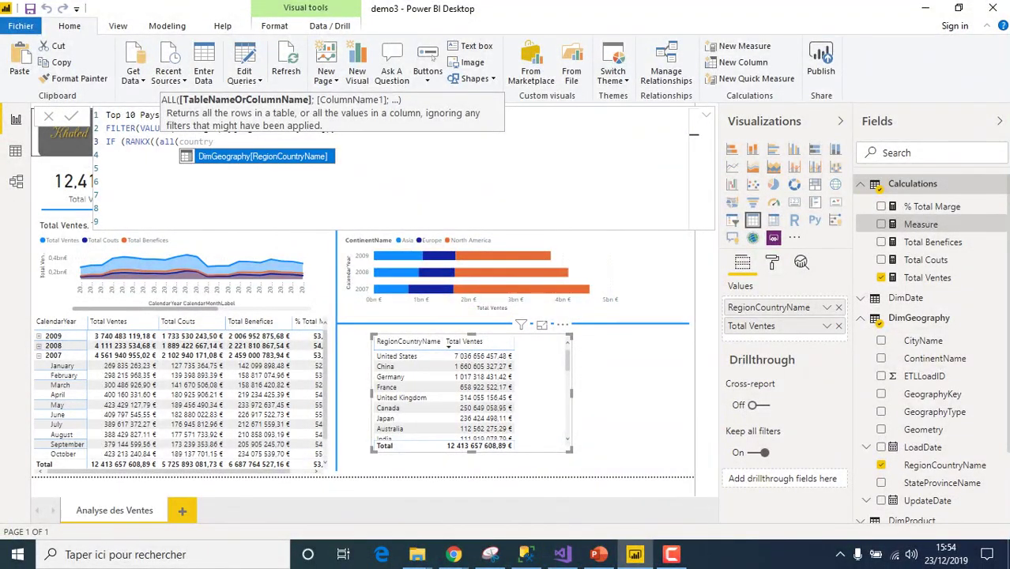
{"action": "key", "text": "Tab"}
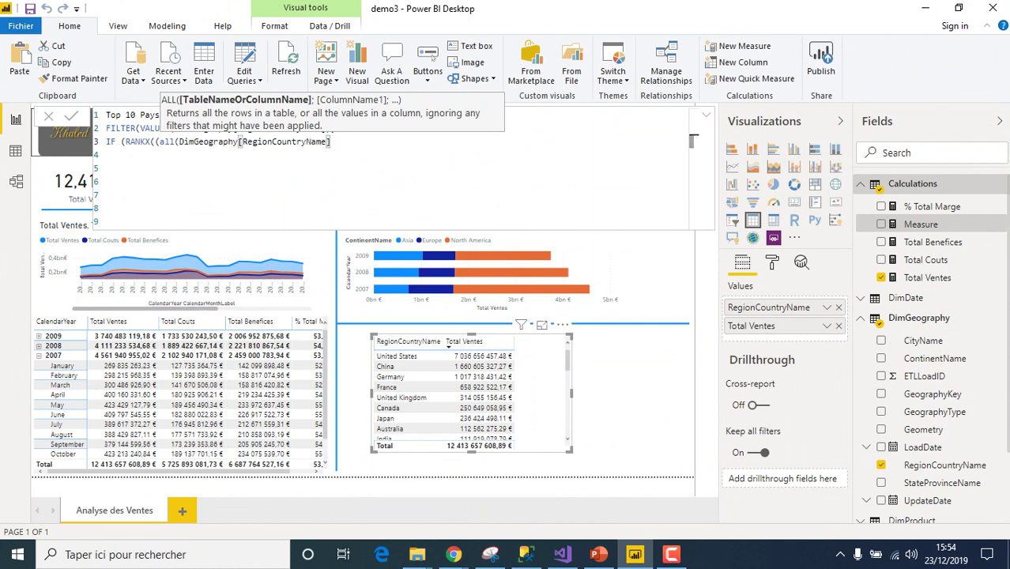
{"action": "type", "text": ");"}
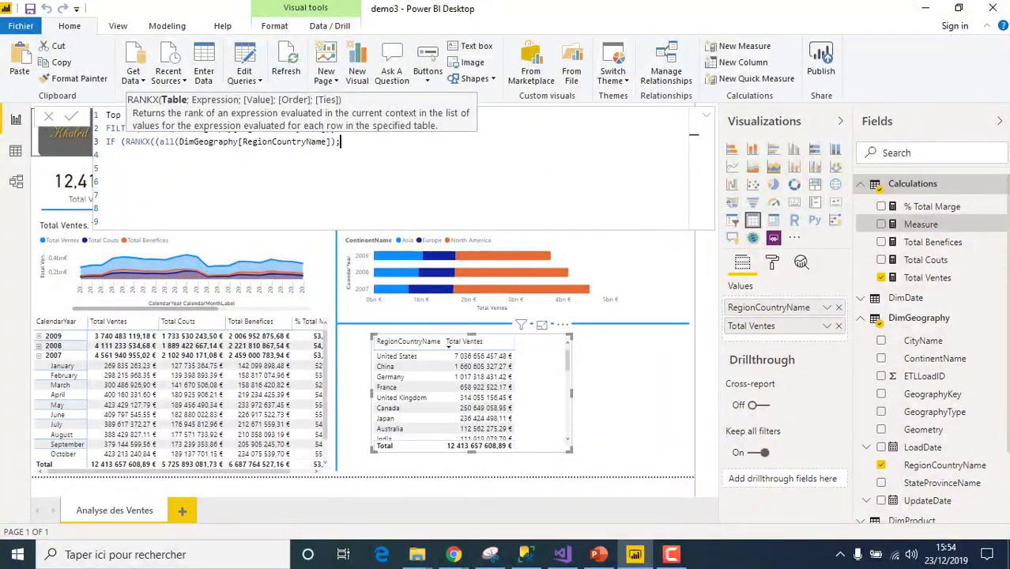
- Give RANKX the [Total Ventes] measure as its expression, leave its value argument empty and set its order to DESC
{"action": "type", "text": "total "}
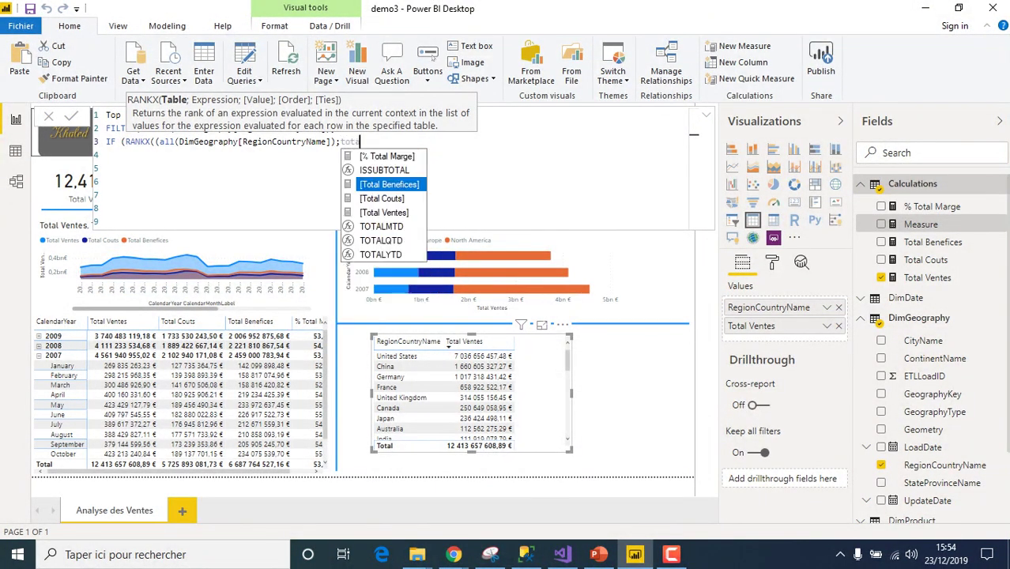
{"action": "type", "text": "ve"}
{"action": "type", "text": "r"}
{"action": "key", "text": "Tab"}
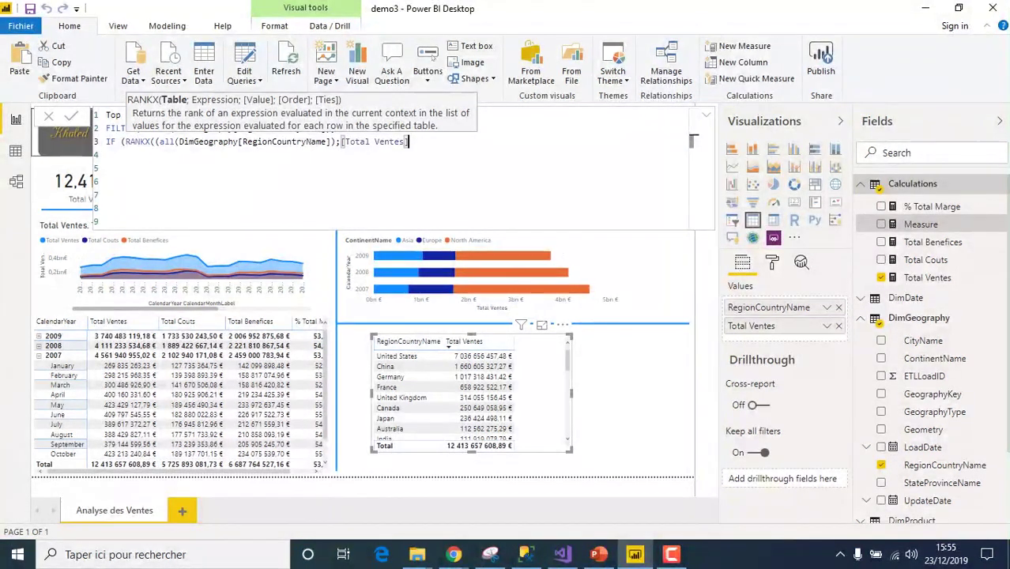
{"action": "type", "text": "; ; "}
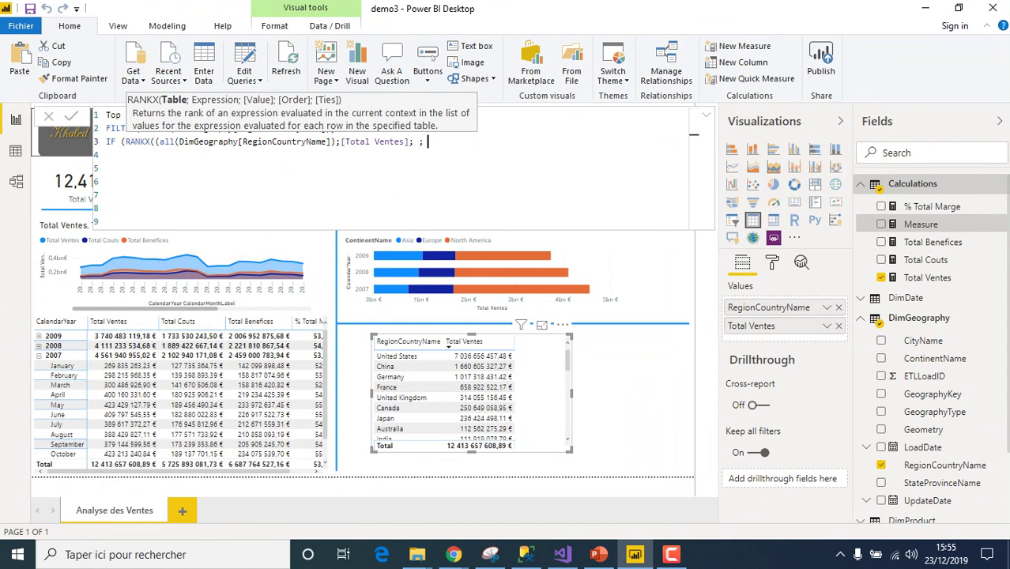
{"action": "type", "text": "DESC)"}
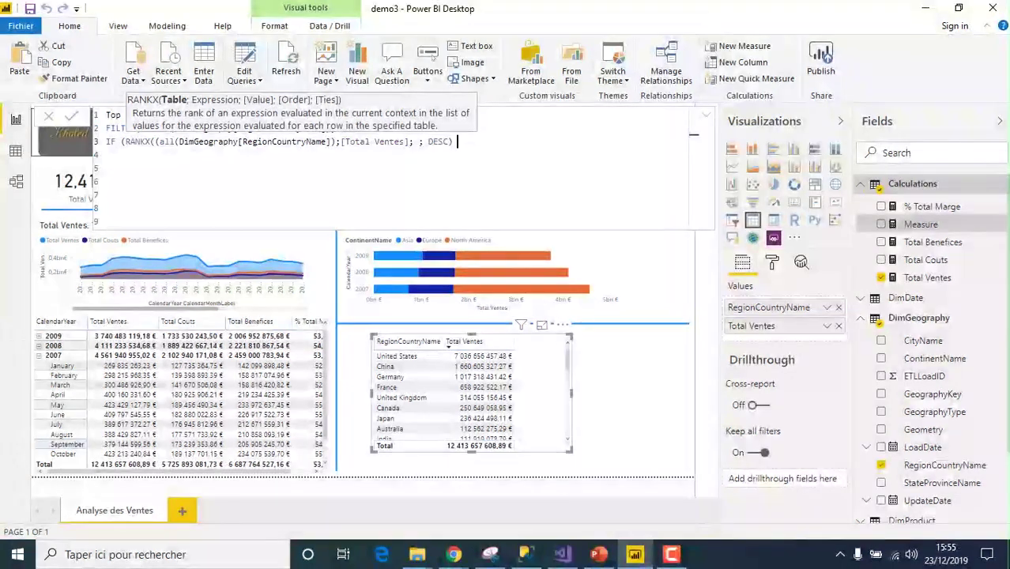
- Complete the IF with the test <= 10, returning [Total Ventes] when true and Blank() otherwise
{"action": "type", "text": "<"}
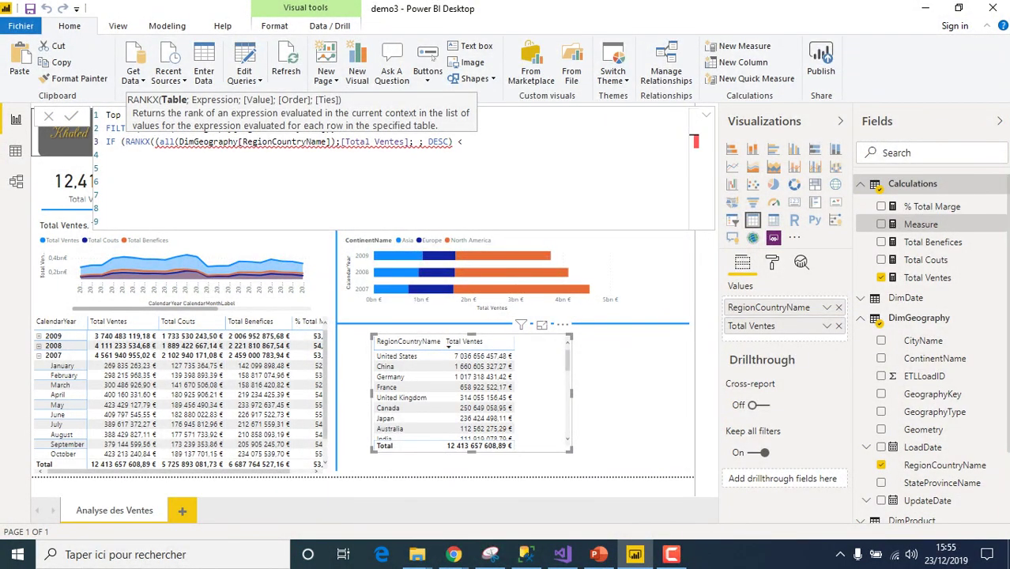
{"action": "type", "text": "= 10;total"}
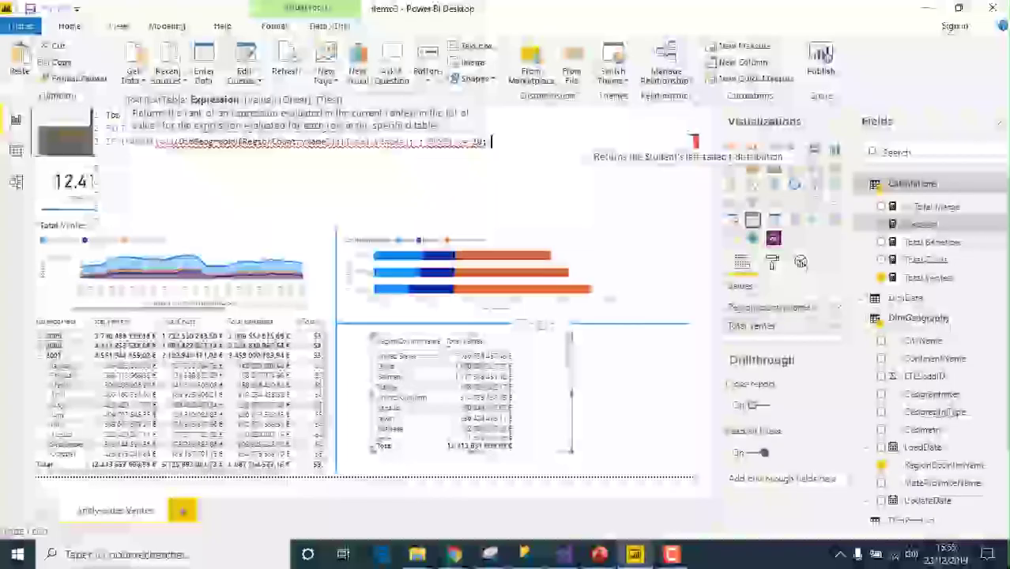
{"action": "type", "text": " ven"}
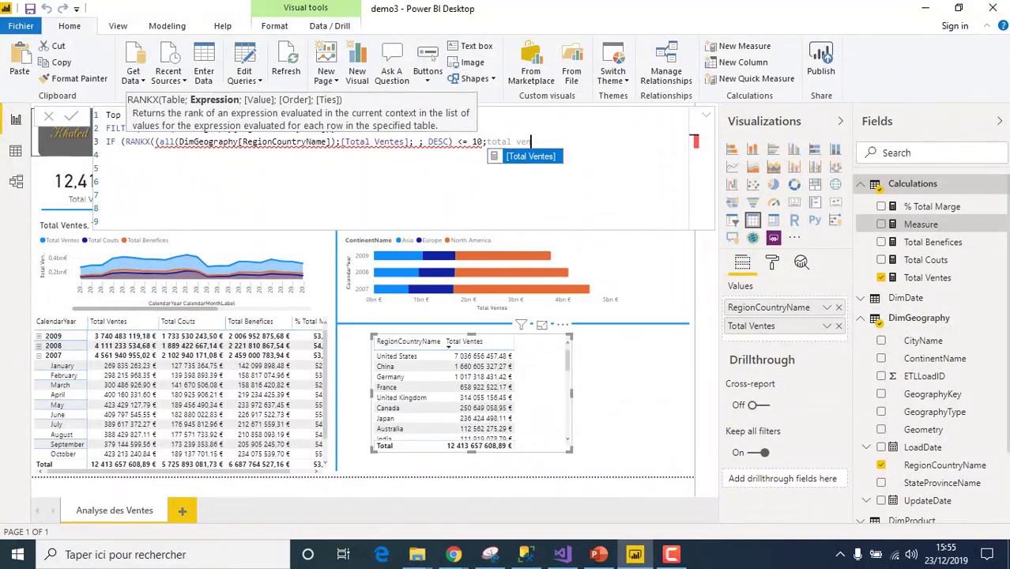
{"action": "key", "text": "Tab"}
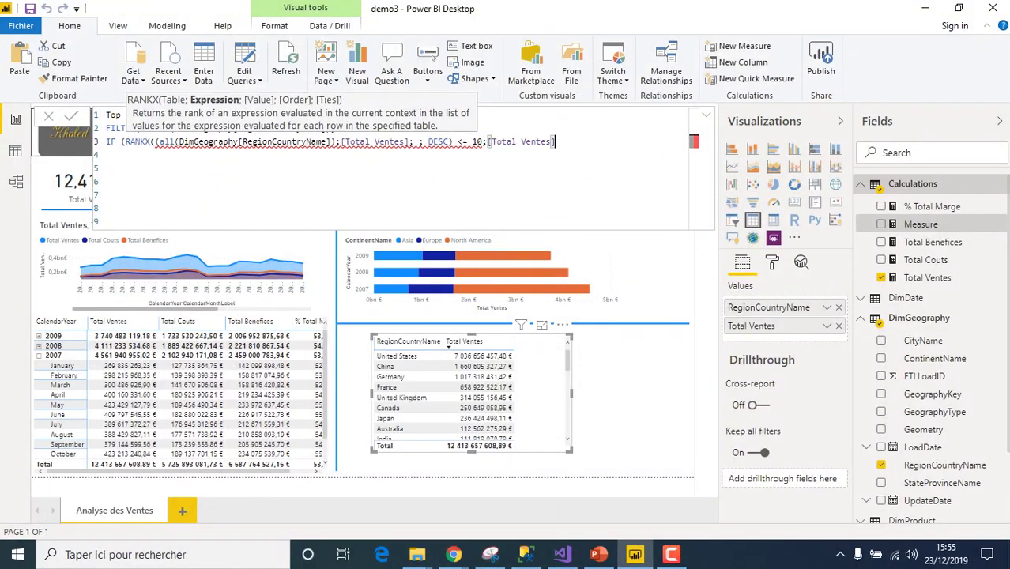
{"action": "type", "text": ";"}
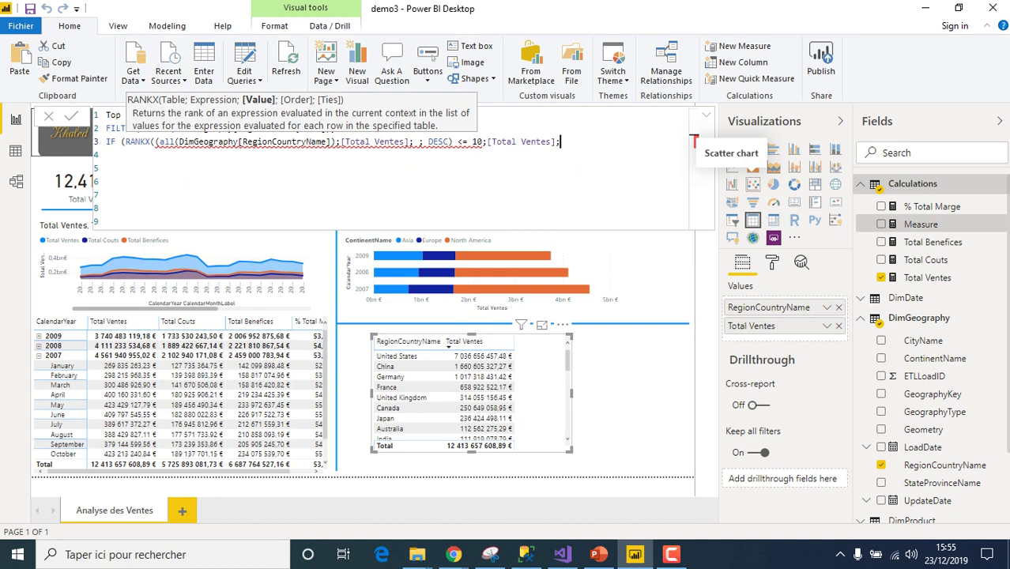
{"action": "type", "text": "B"}
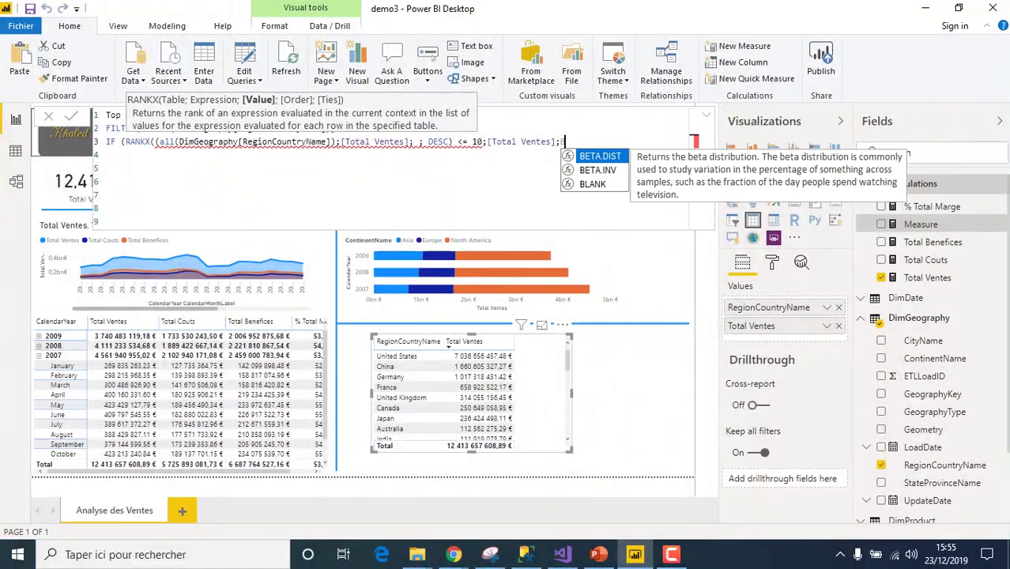
{"action": "type", "text": "lank("}
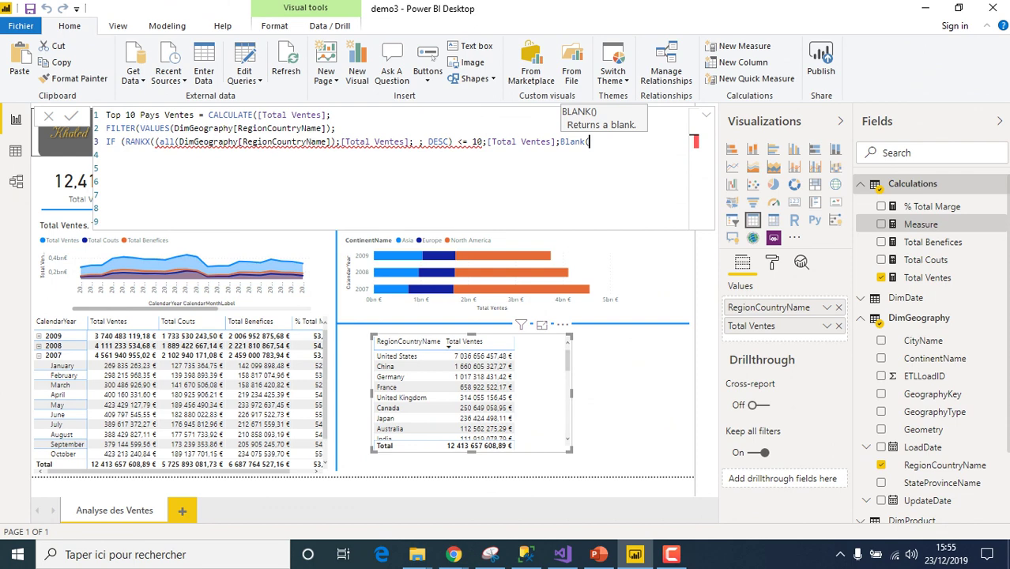
{"action": "type", "text": "));"}
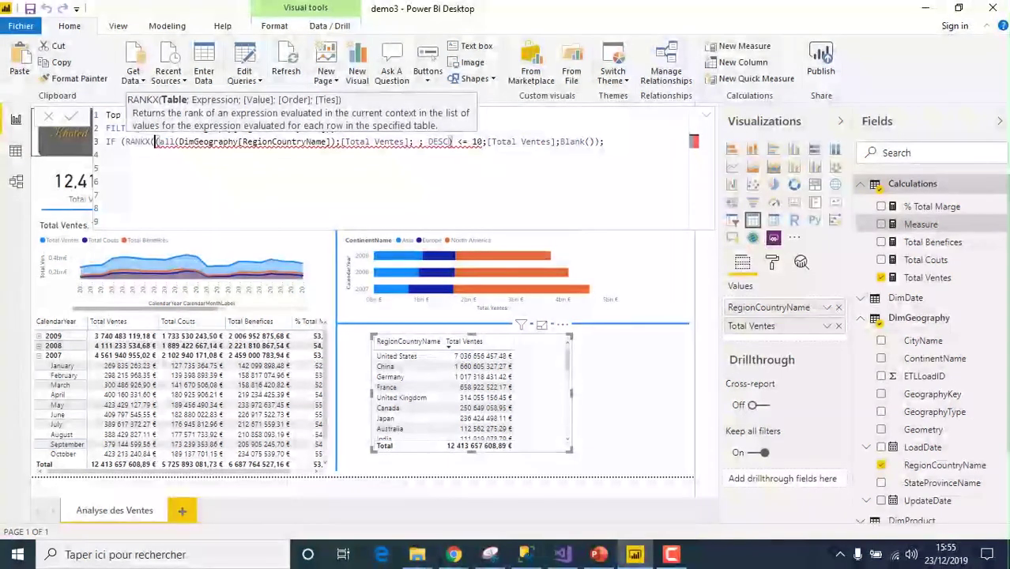
- Remove the extra opening parenthesis after RANKX and the trailing semicolon after the IF expression
{"action": "key", "text": "BackSpace"}
{"action": "left_click", "coordinate": [107, 195]}
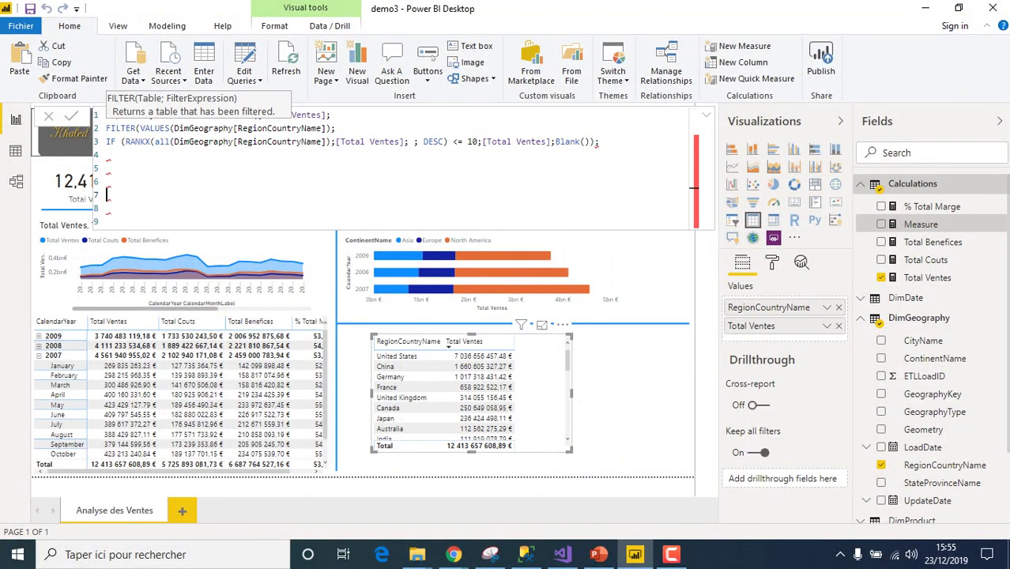
{"action": "left_click", "coordinate": [107, 168]}
{"action": "left_click", "coordinate": [599, 142]}
{"action": "key", "text": "BackSpace"}
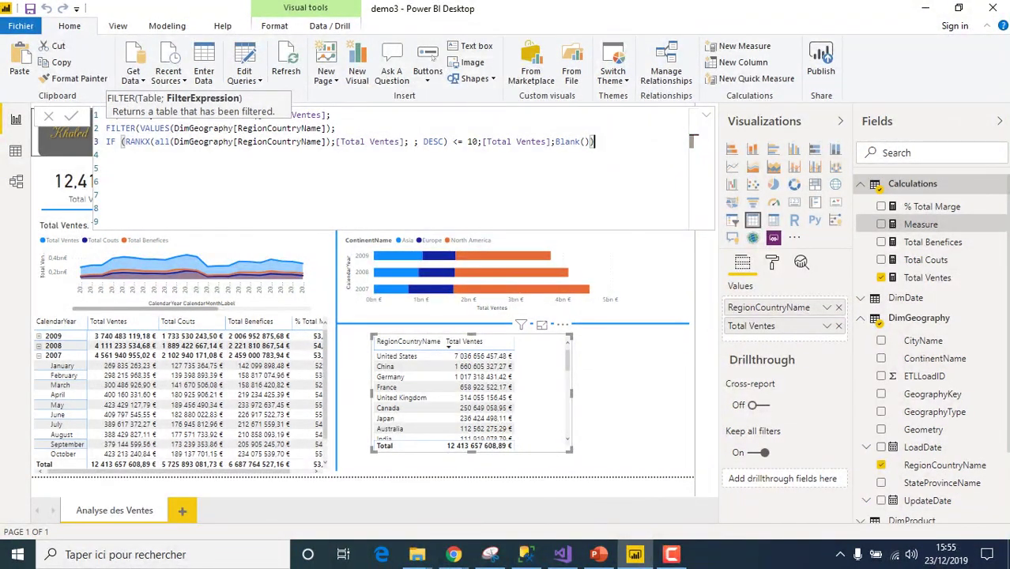
- Close the FILTER and CALCULATE functions on separate lines and commit the Top 10 Pays Ventes measure
{"action": "key", "text": "Down"}
{"action": "type", "text": ")"}
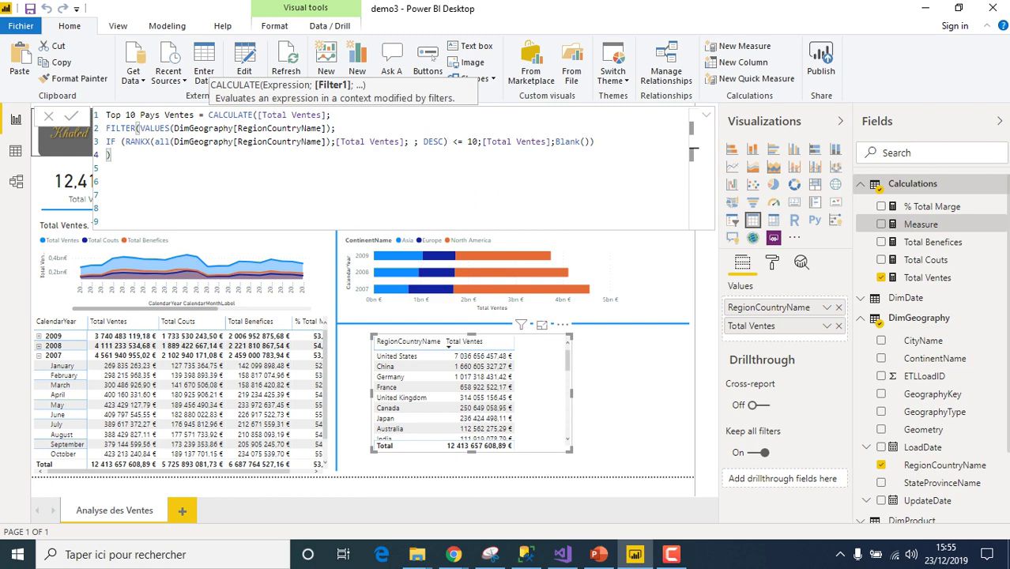
{"action": "key", "text": "Down"}
{"action": "type", "text": ")"}
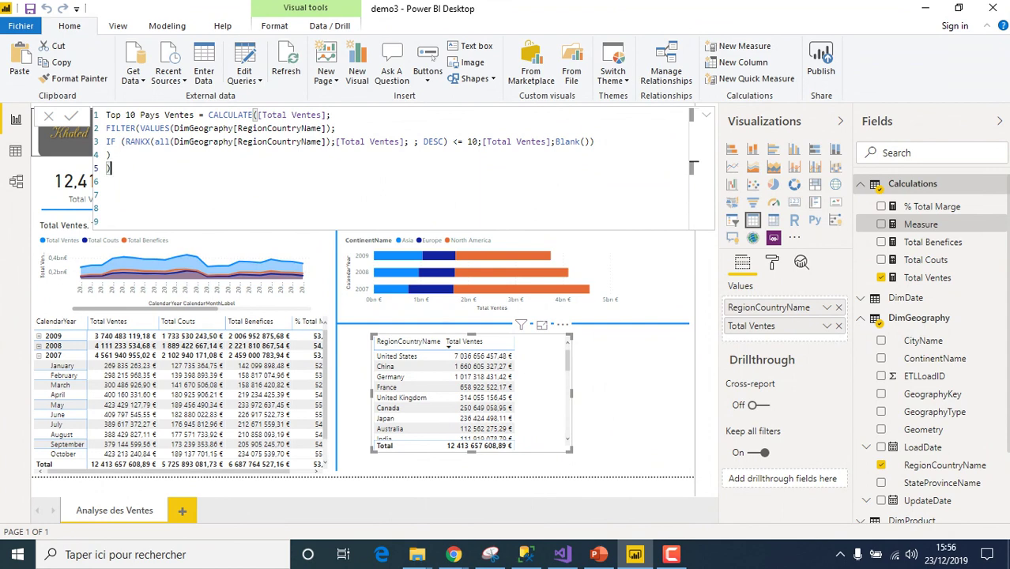
{"action": "key", "text": "Return"}
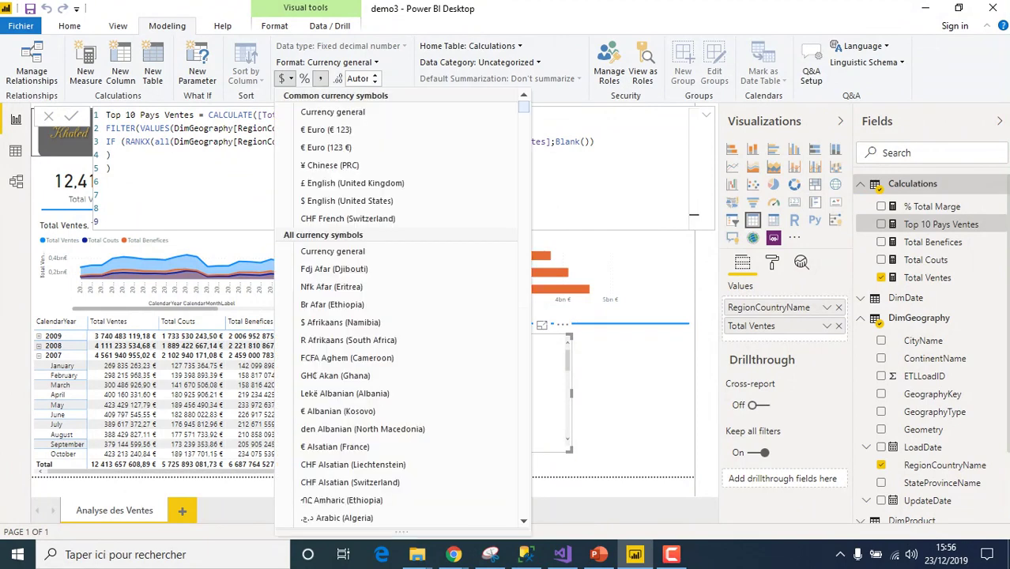
- Format the Top 10 Pays Ventes measure as € Euro (123 €) and add it to the country table
{"action": "left_click", "coordinate": [325, 147]}
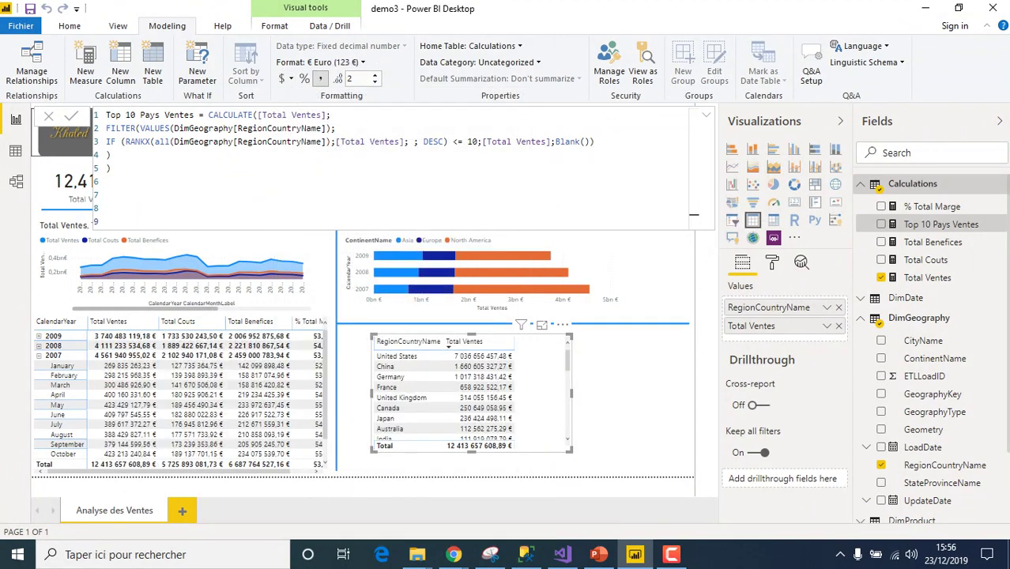
{"action": "left_click", "coordinate": [693, 214]}
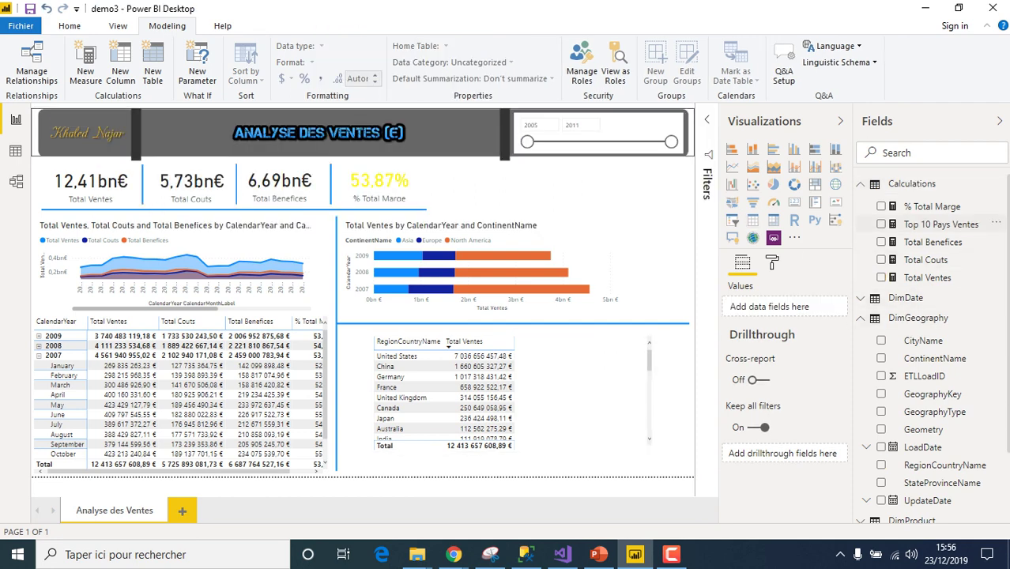
{"action": "left_click_drag", "start_coordinate": [940, 225], "coordinate": [528, 363]}
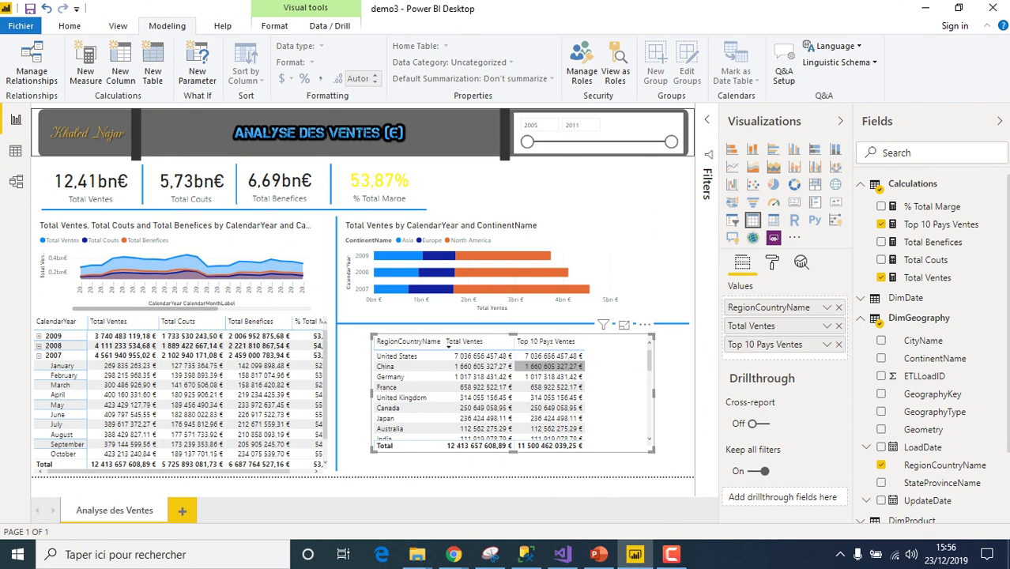
{"action": "key", "text": "Escape"}
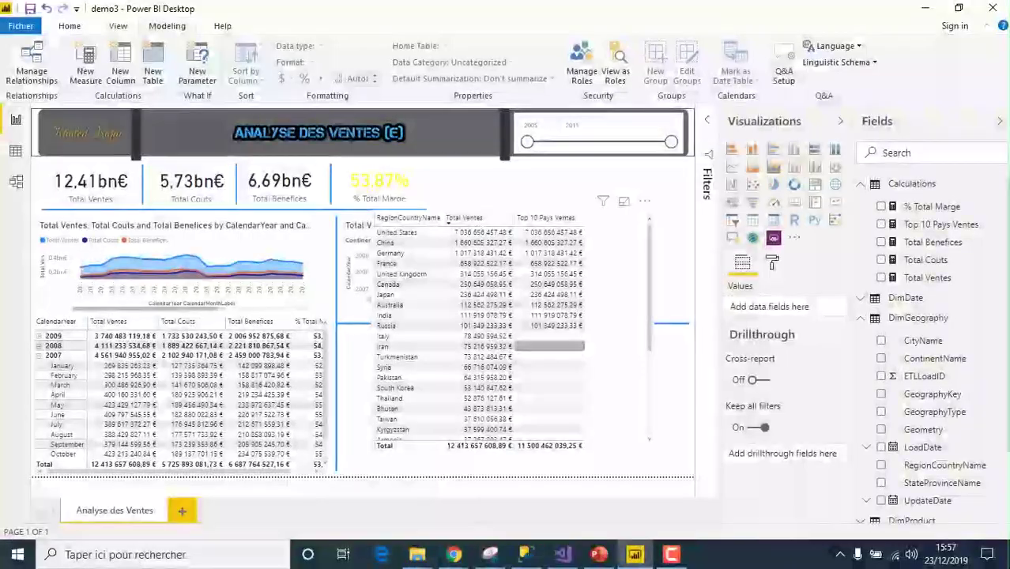
- Remove Total Ventes from the country table and shrink the table to fit its two remaining columns
{"action": "left_click", "coordinate": [553, 346]}
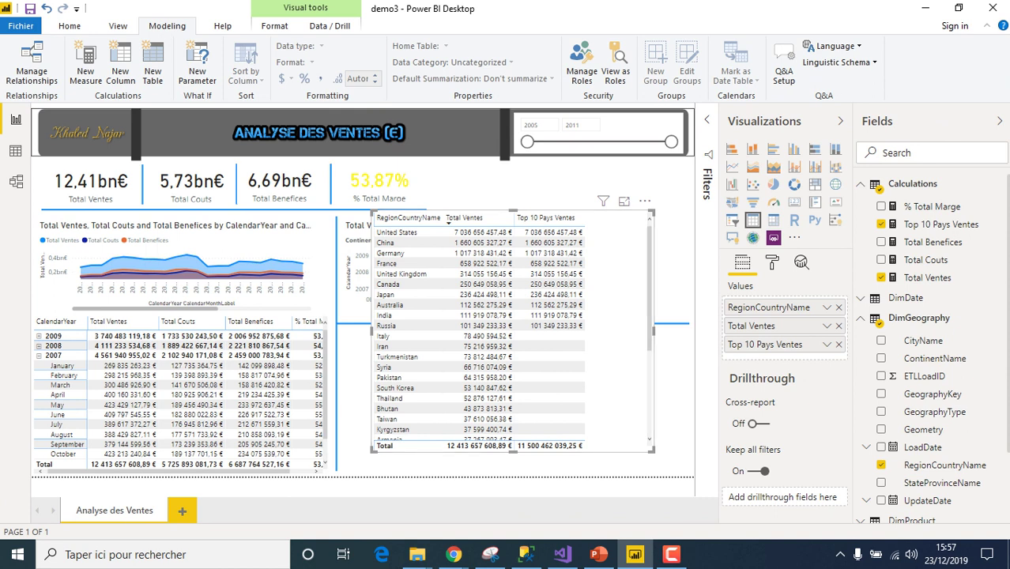
{"action": "left_click_drag", "start_coordinate": [668, 293], "coordinate": [668, 293]}
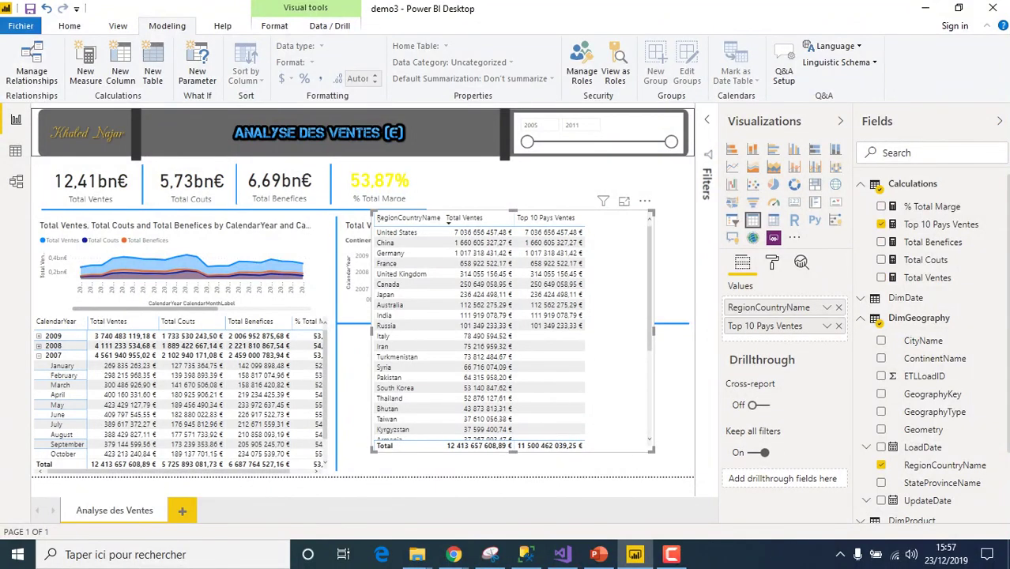
{"action": "left_click_drag", "start_coordinate": [653, 450], "coordinate": [512, 355]}
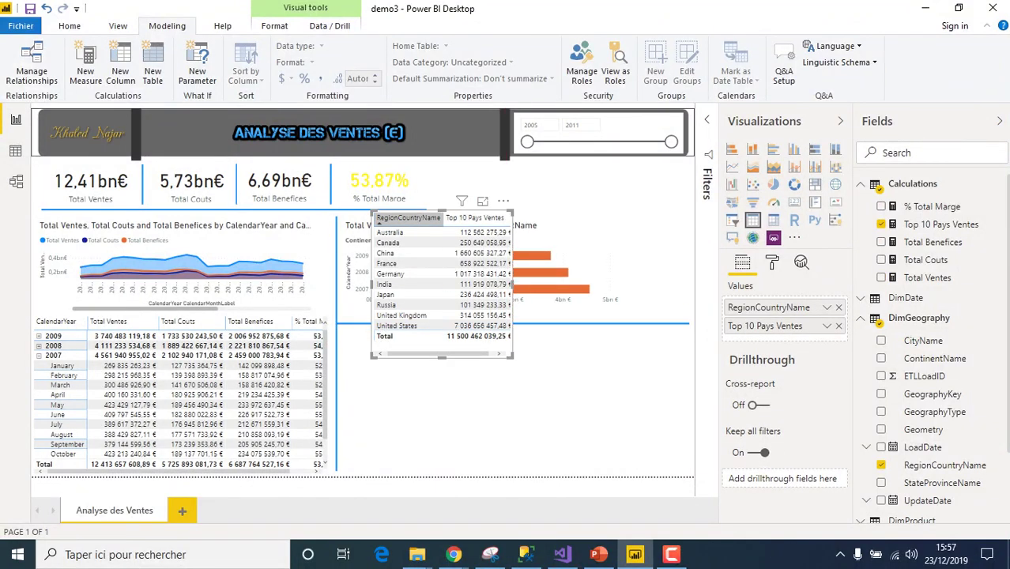
- Move the country table below the blue line under the continent chart and widen it
{"action": "left_click_drag", "start_coordinate": [442, 217], "coordinate": [435, 334]}
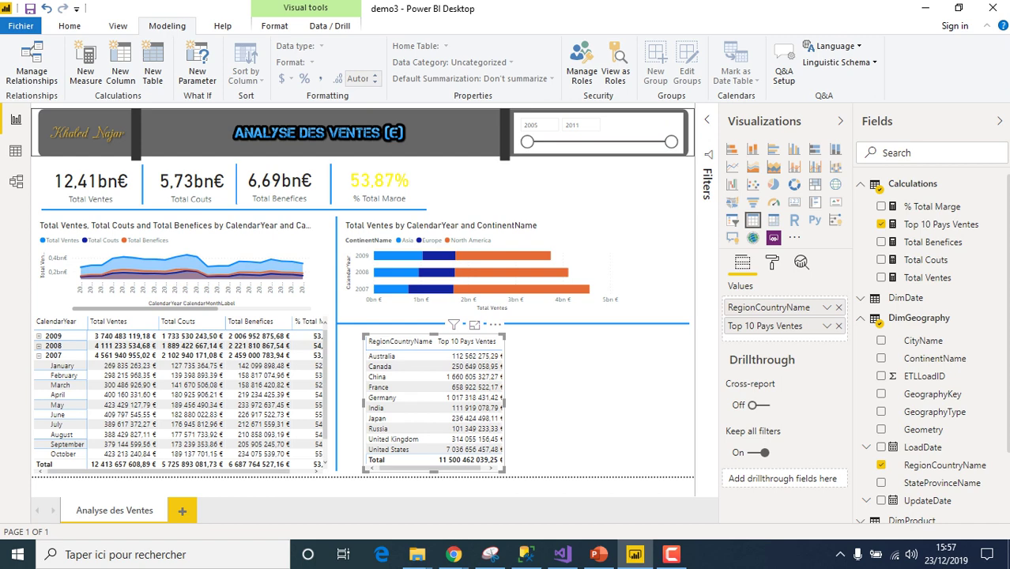
{"action": "left_click_drag", "start_coordinate": [503, 403], "coordinate": [615, 402]}
{"action": "key", "text": "Escape"}
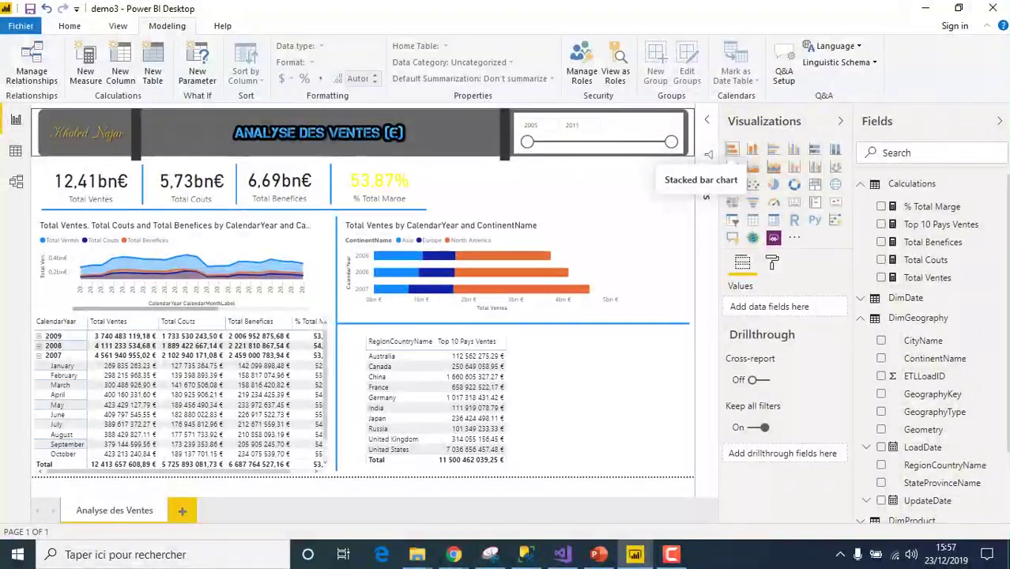
- Convert the country table into a stacked bar chart and shift it slightly to the right under the dividing line
{"action": "left_click", "coordinate": [732, 150]}
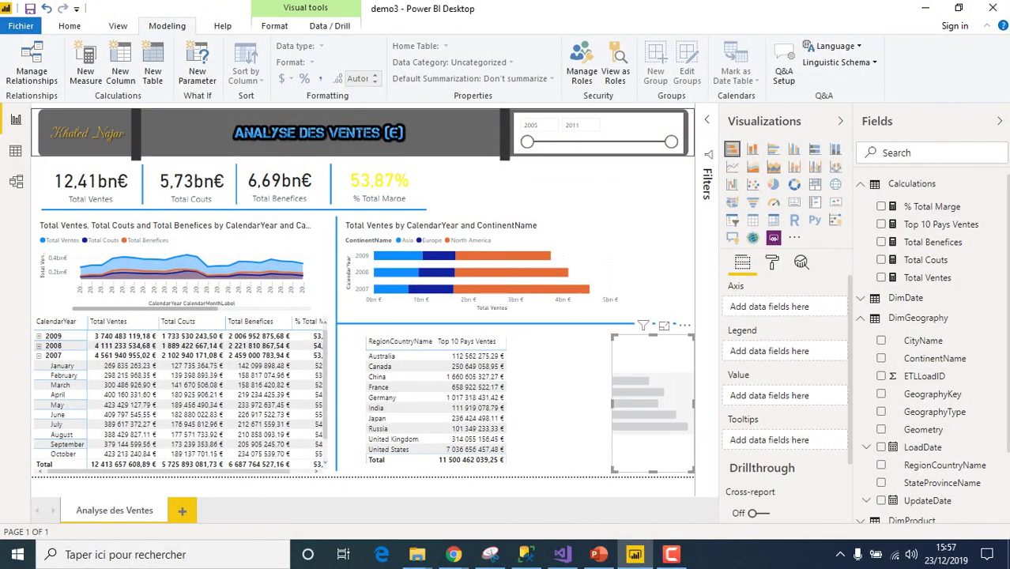
{"action": "key", "text": "Delete"}
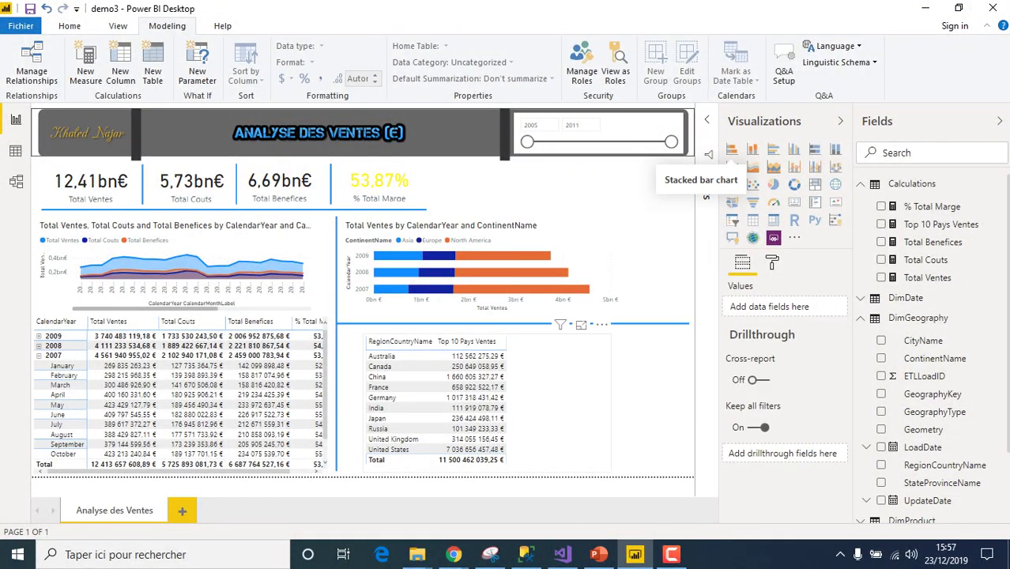
{"action": "left_click", "coordinate": [552, 379]}
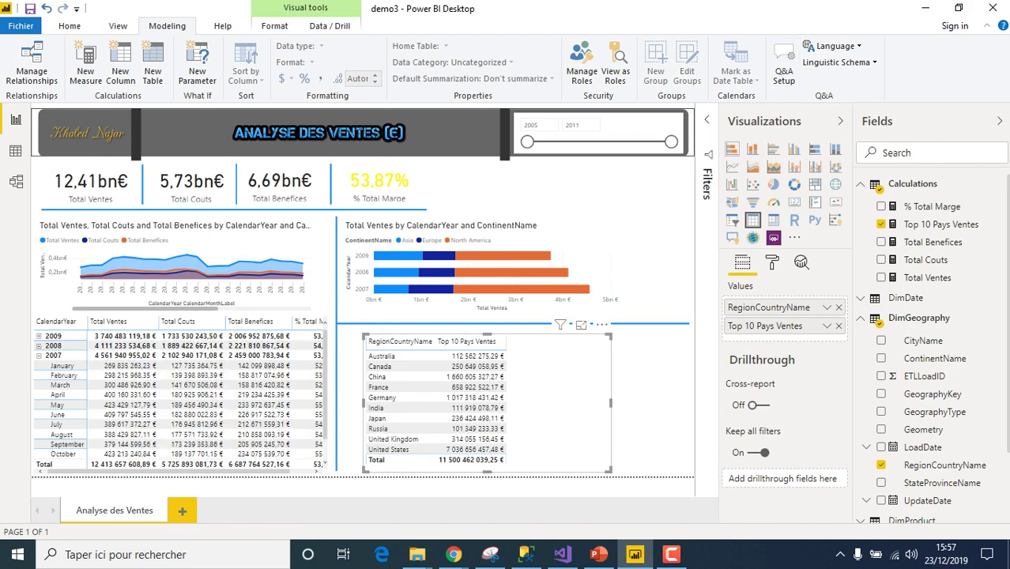
{"action": "left_click", "coordinate": [731, 149]}
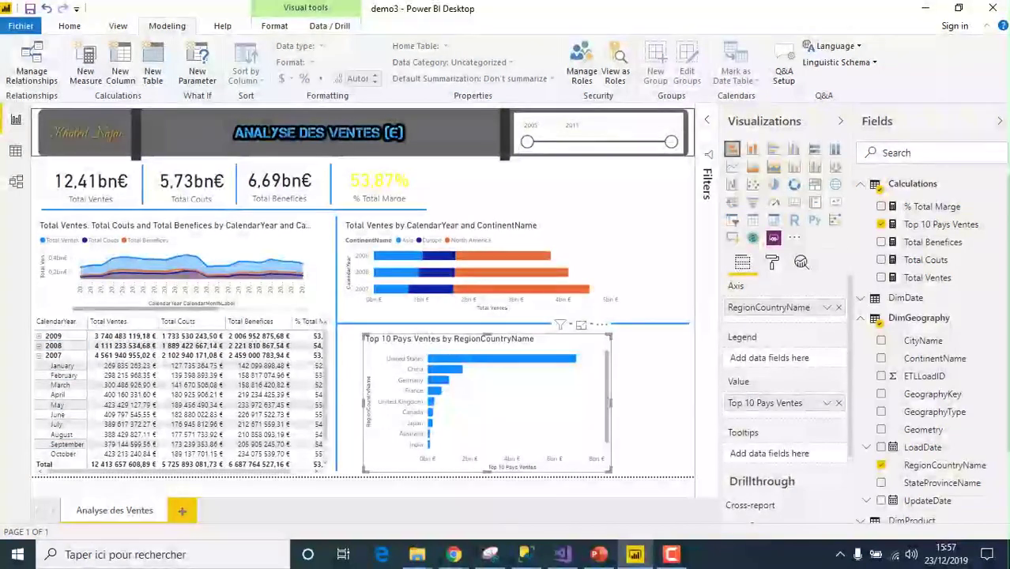
{"action": "left_click_drag", "start_coordinate": [489, 330], "coordinate": [507, 331]}
{"action": "key", "text": "Escape"}
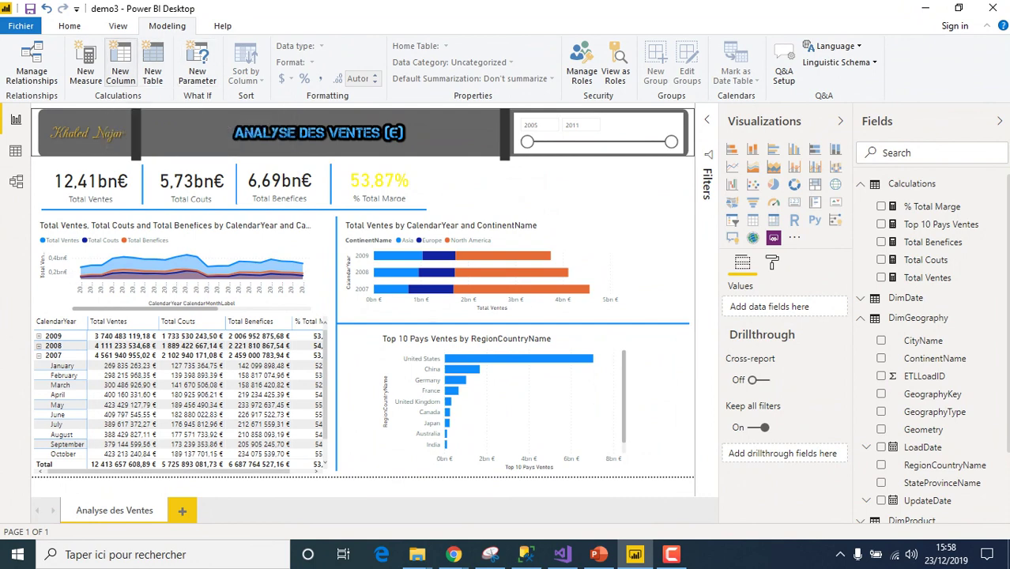
- Switch the report theme to Innovate
{"action": "left_click", "coordinate": [70, 25]}
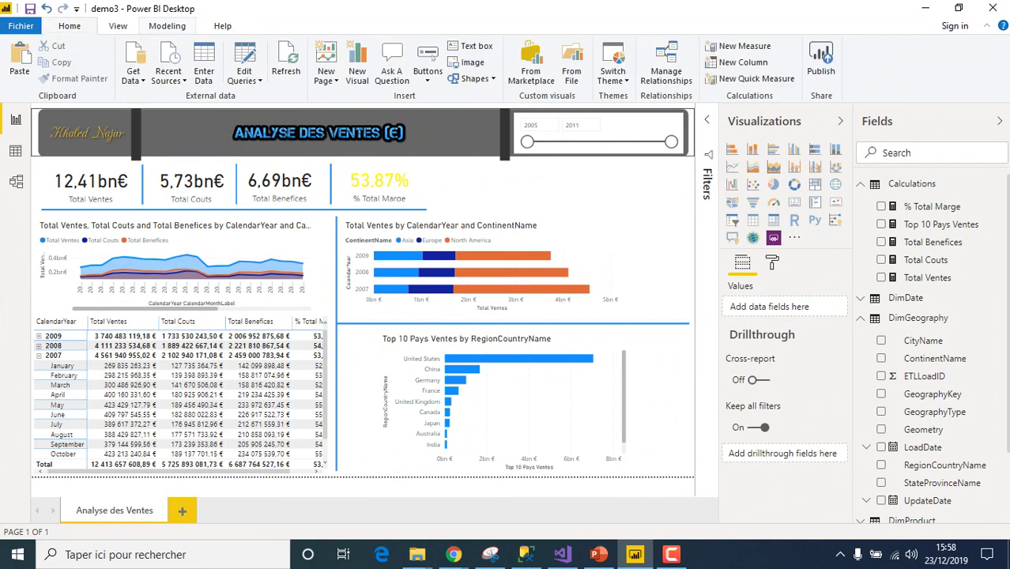
{"action": "left_click", "coordinate": [613, 67]}
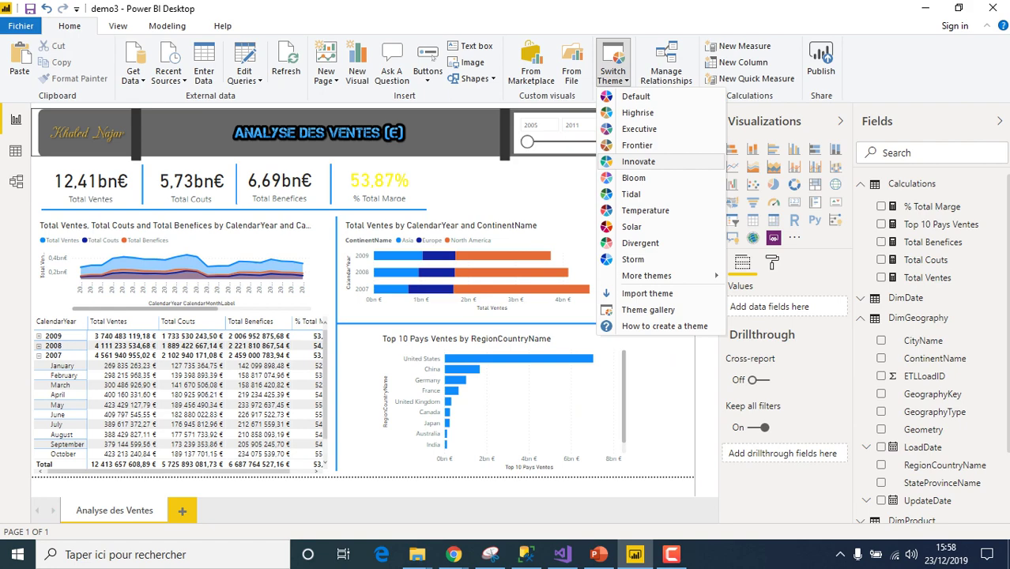
{"action": "left_click", "coordinate": [638, 161]}
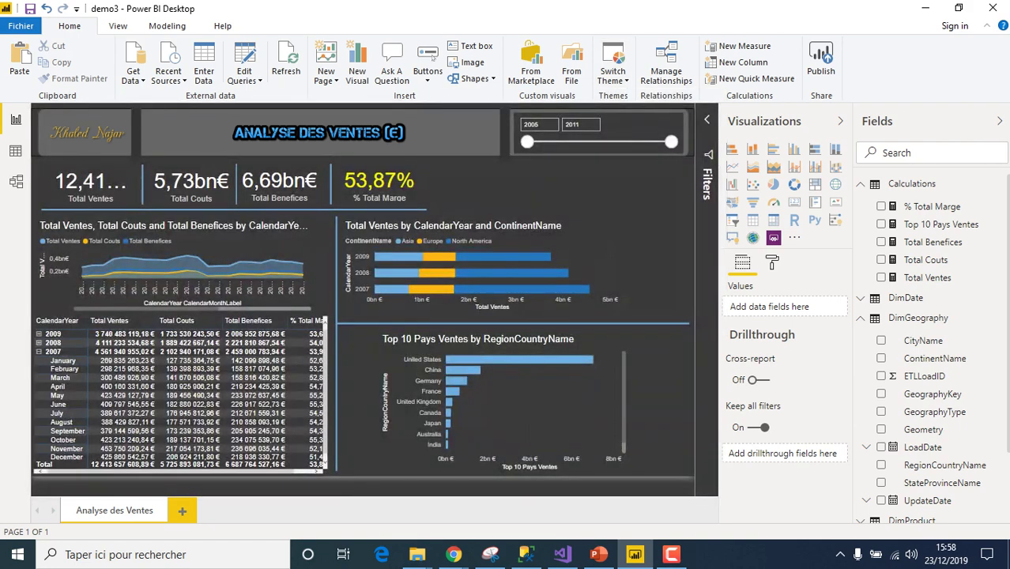